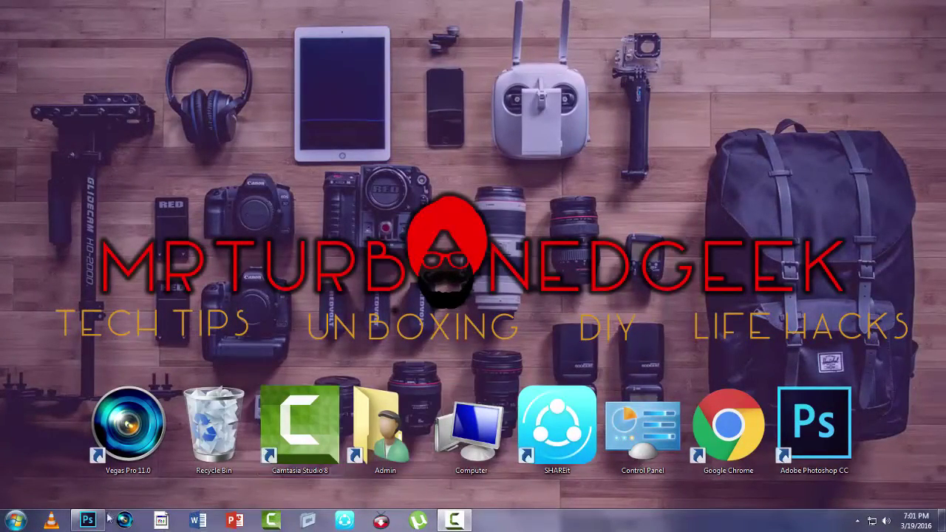
# - Open the photo IMG-20160313-WA0079 in Photoshop from the MrTurbanedGeek > Logo > Vectors folder on drive D
pyautogui.doubleClick(466, 431)
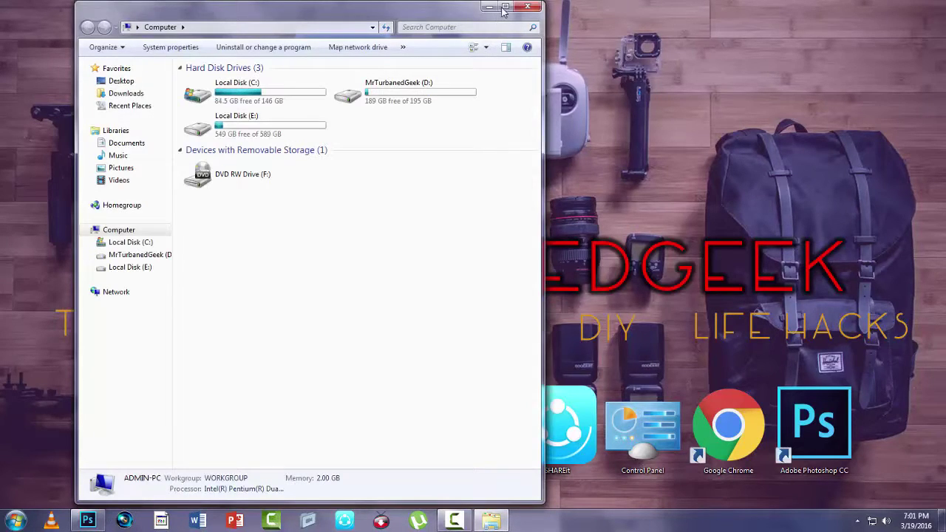
pyautogui.click(505, 8)
pyautogui.doubleClick(334, 102)
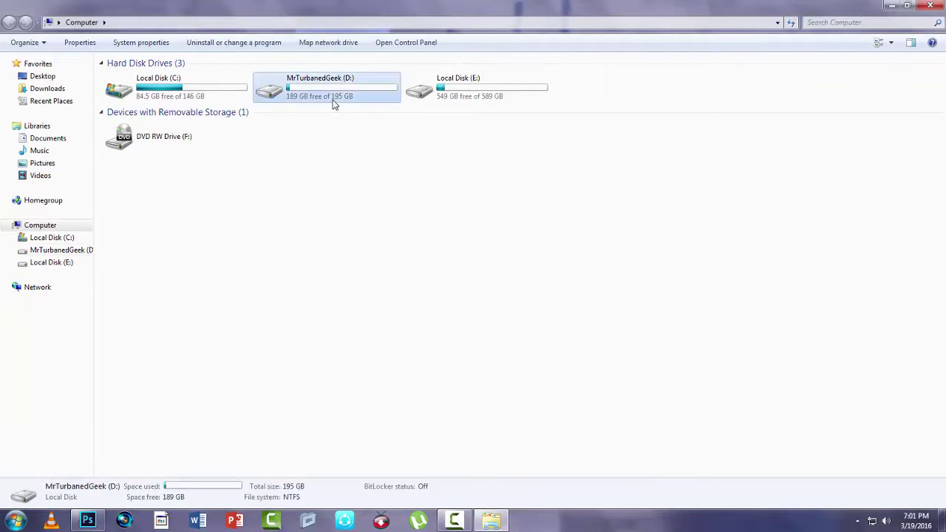
pyautogui.doubleClick(209, 119)
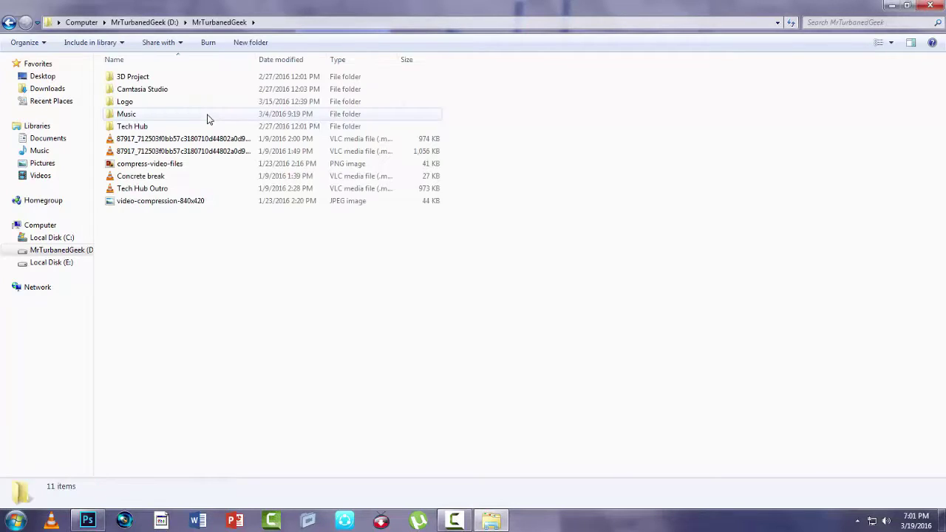
pyautogui.click(184, 94)
pyautogui.doubleClick(182, 102)
pyautogui.doubleClick(339, 113)
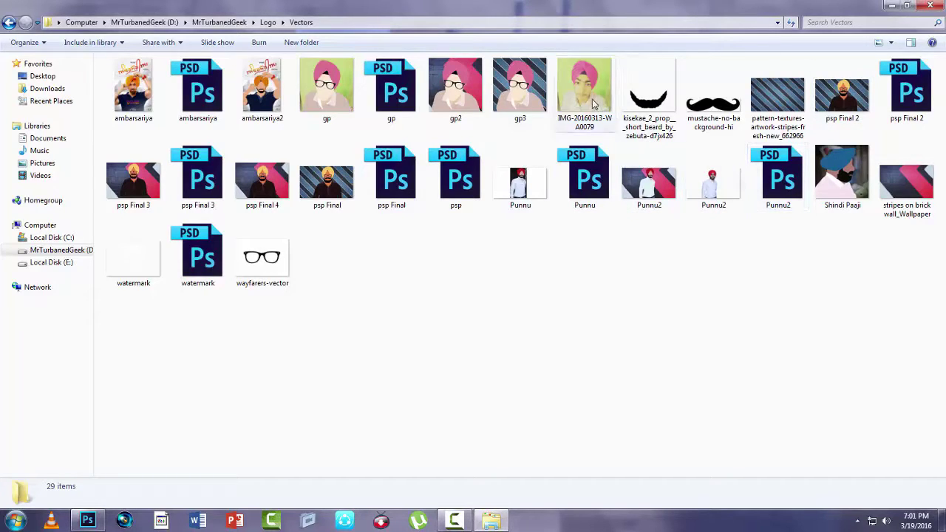
pyautogui.moveTo(593, 104); pyautogui.dragTo(355, 290)
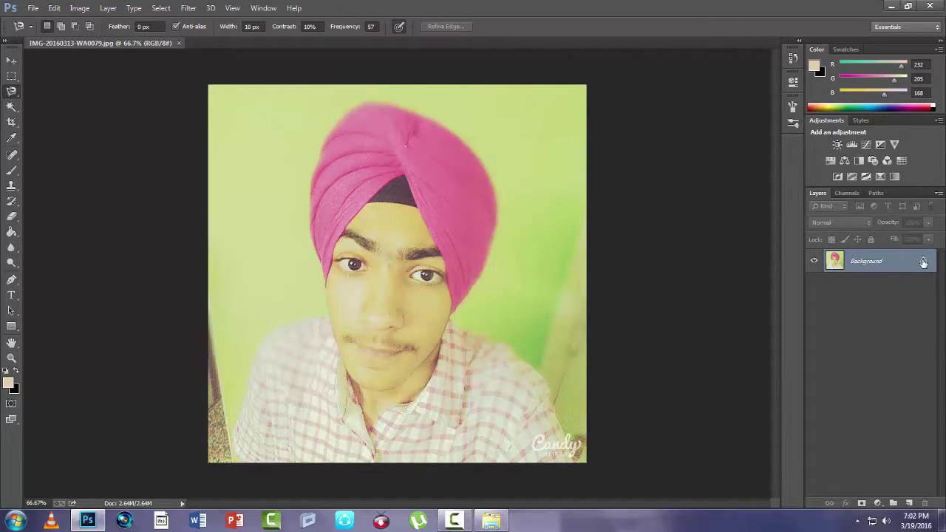
# - Unlock the Background layer and copy the turban, traced with the Magnetic Lasso, onto its own layer
pyautogui.doubleClick(923, 262)
pyautogui.click(592, 165)
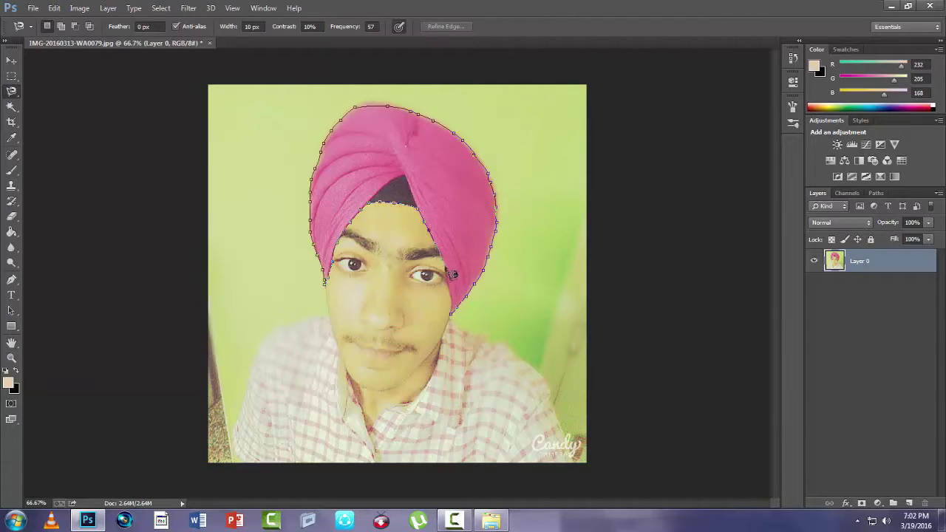
pyautogui.doubleClick(454, 320)
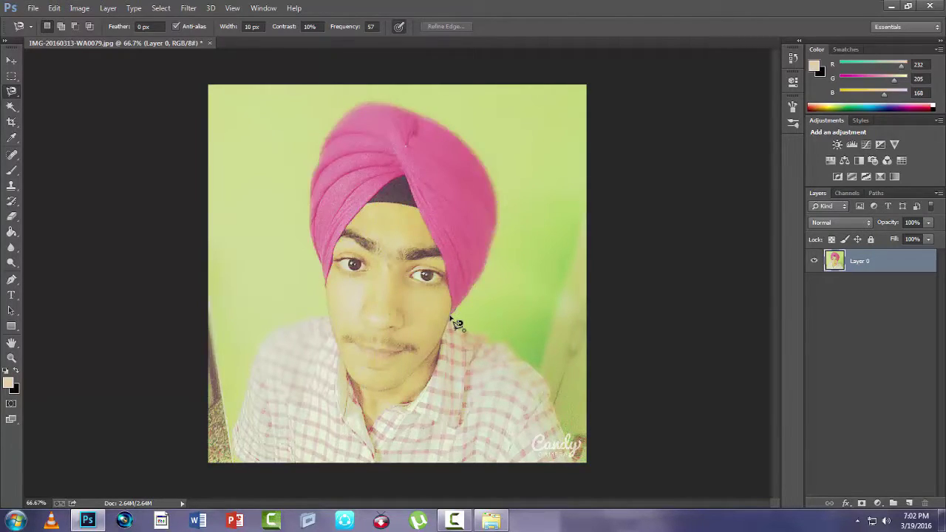
pyautogui.hotkey('ctrl', 'j')
# - Load the turban layer's pixels as a selection, paint it solid with a pink sampled from the turban, and deselect
pyautogui.rightClick(837, 264)
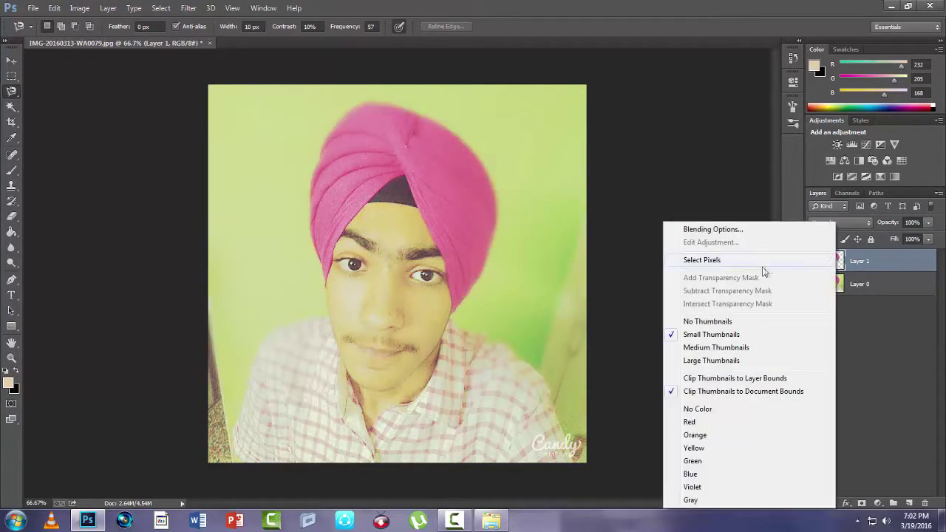
pyautogui.click(750, 260)
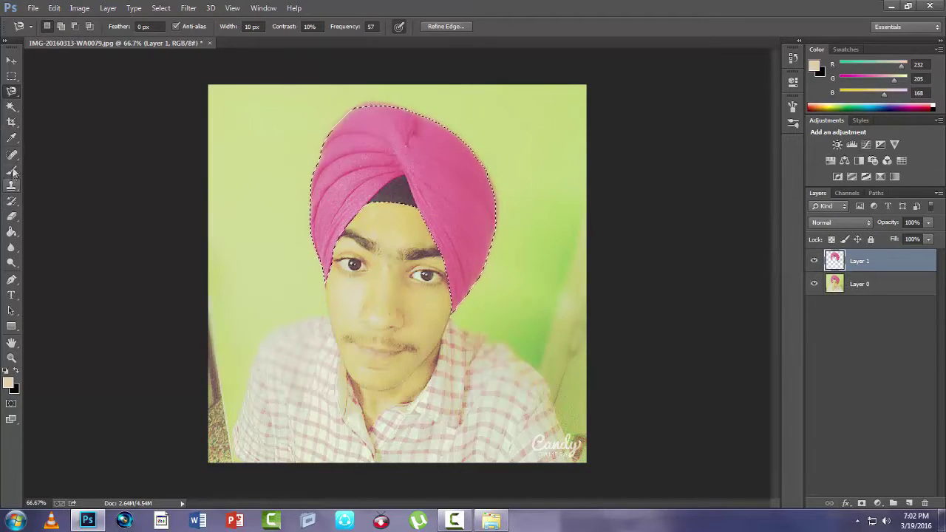
pyautogui.click(12, 138)
pyautogui.click(462, 157)
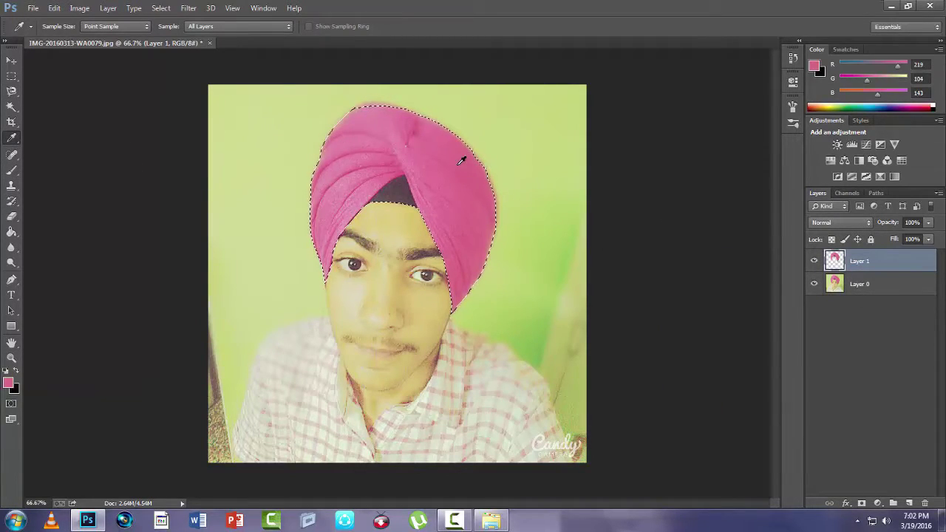
pyautogui.click(12, 170)
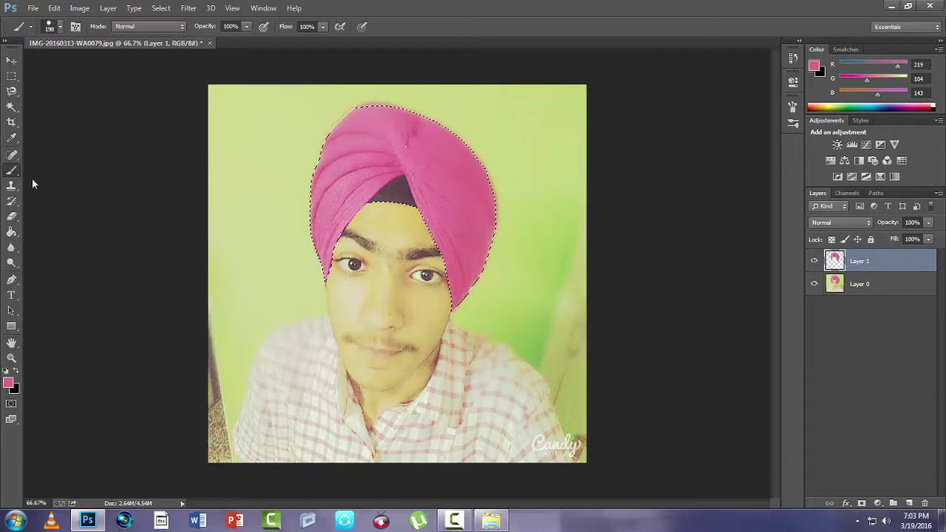
pyautogui.moveTo(420, 185)
pyautogui.mouseDown()
pyautogui.moveTo(400, 163)
pyautogui.moveTo(388, 191)
pyautogui.moveTo(405, 152)
pyautogui.moveTo(423, 205)
pyautogui.moveTo(490, 171)
pyautogui.moveTo(488, 308)
pyautogui.moveTo(424, 145)
pyautogui.moveTo(319, 262)
pyautogui.moveTo(367, 103)
pyautogui.moveTo(298, 244)
pyautogui.moveTo(364, 118)
pyautogui.mouseUp()
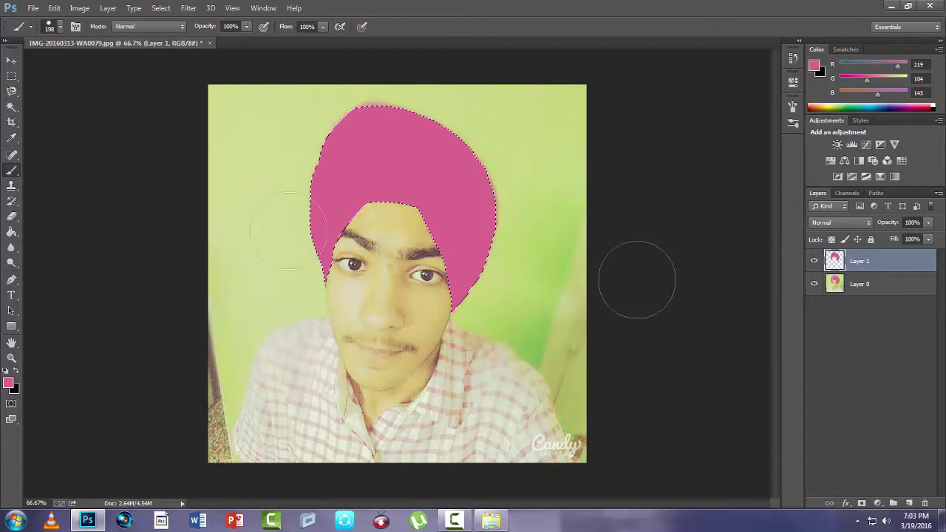
pyautogui.click(11, 93)
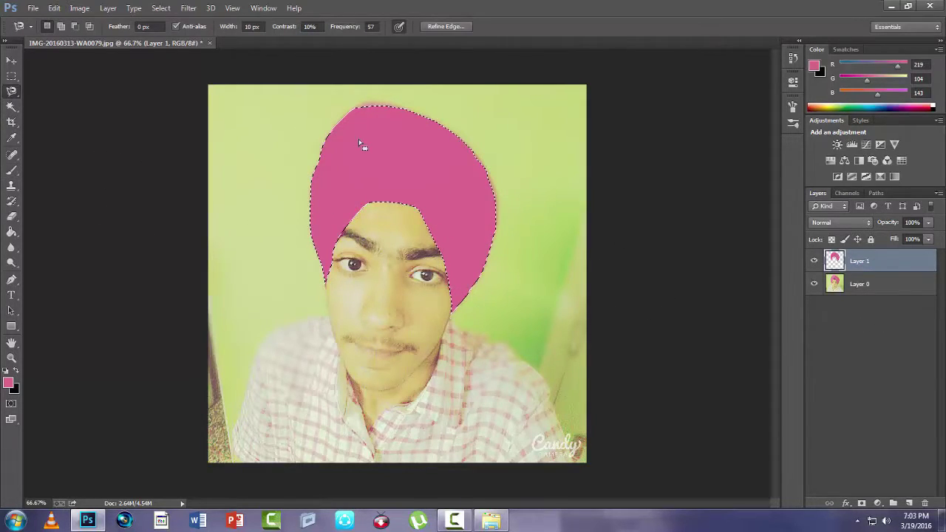
pyautogui.hotkey('ctrl', 'd')
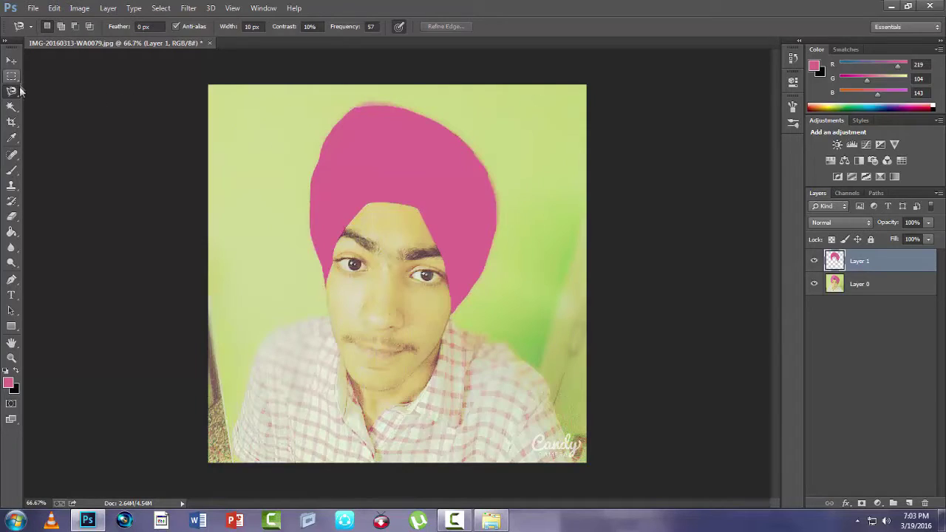
# - Paint over the blurry fringe along the turban's top edge on a new layer above Layer 0, using a 40 px brush at 100% hardness
pyautogui.click(851, 285)
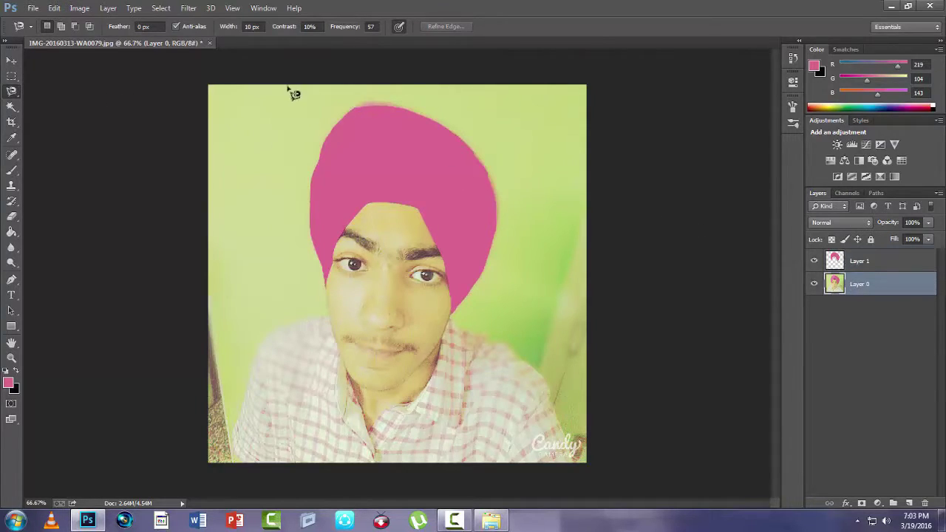
pyautogui.click(11, 358)
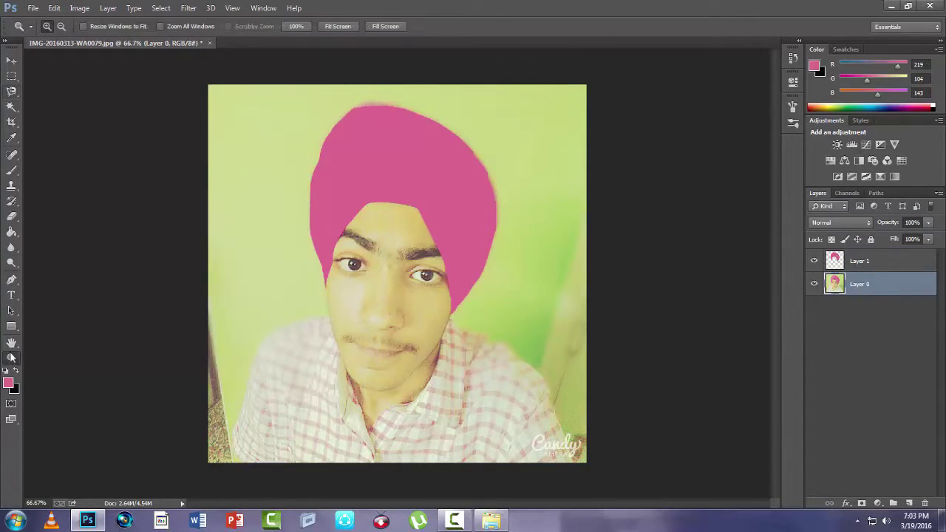
pyautogui.click(380, 104)
pyautogui.click(380, 103)
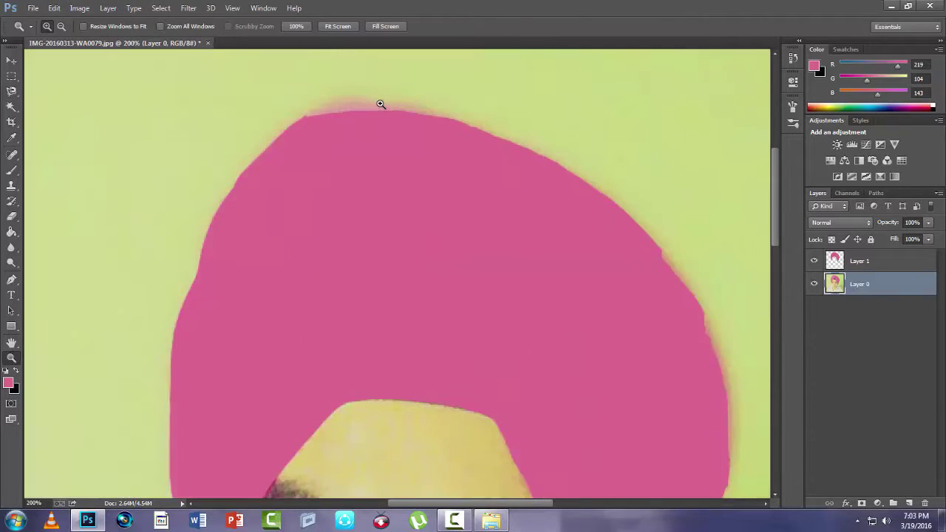
pyautogui.click(380, 103)
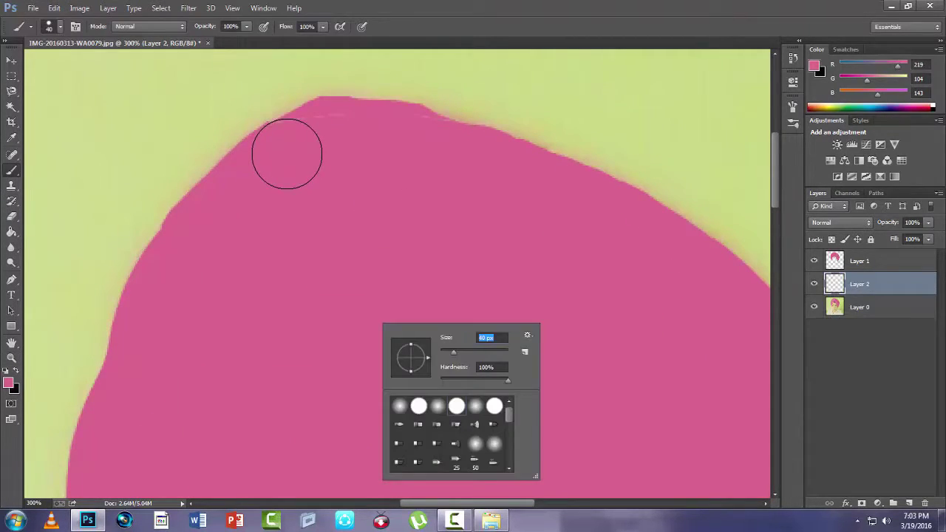
pyautogui.press('Return')
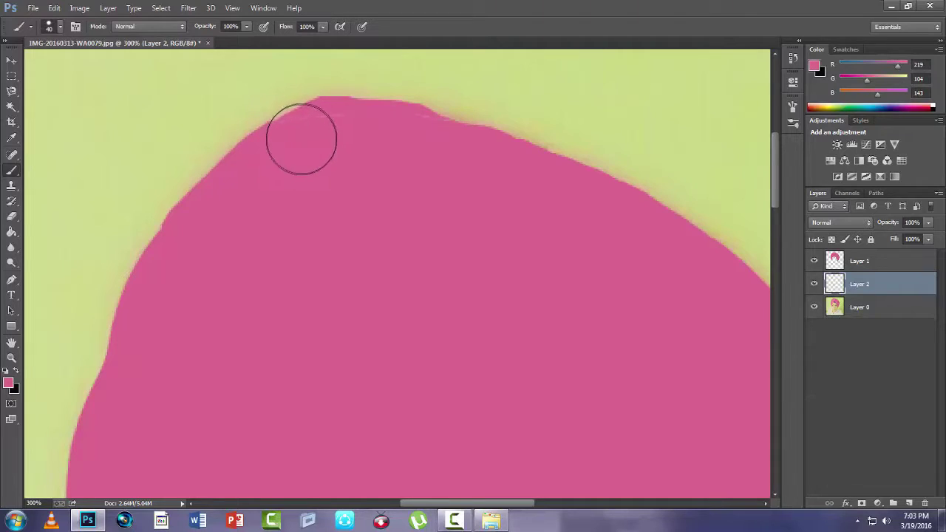
pyautogui.moveTo(327, 128)
pyautogui.mouseDown()
pyautogui.moveTo(434, 145)
pyautogui.moveTo(543, 185)
pyautogui.moveTo(442, 175)
pyautogui.moveTo(329, 143)
pyautogui.mouseUp()
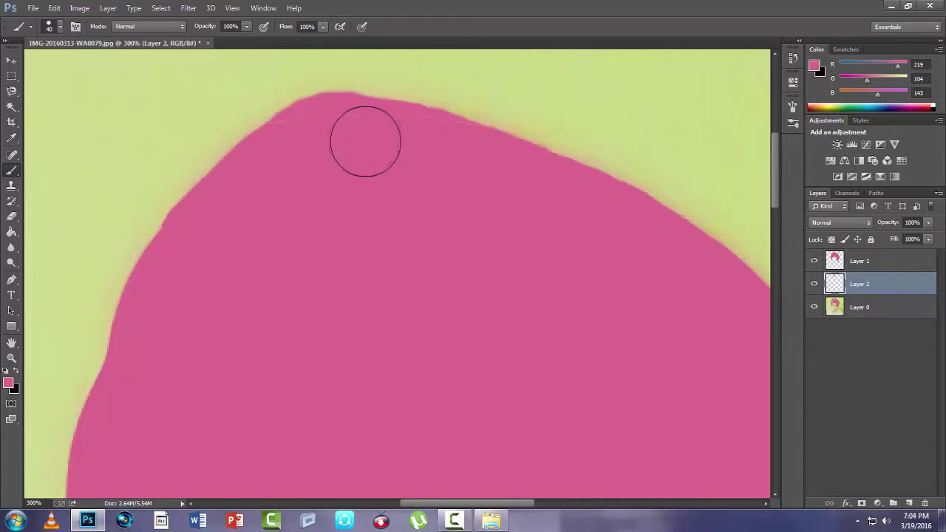
# - Smooth the turban's top and left outline on Layer 1 with pink brush strokes
pyautogui.click(851, 263)
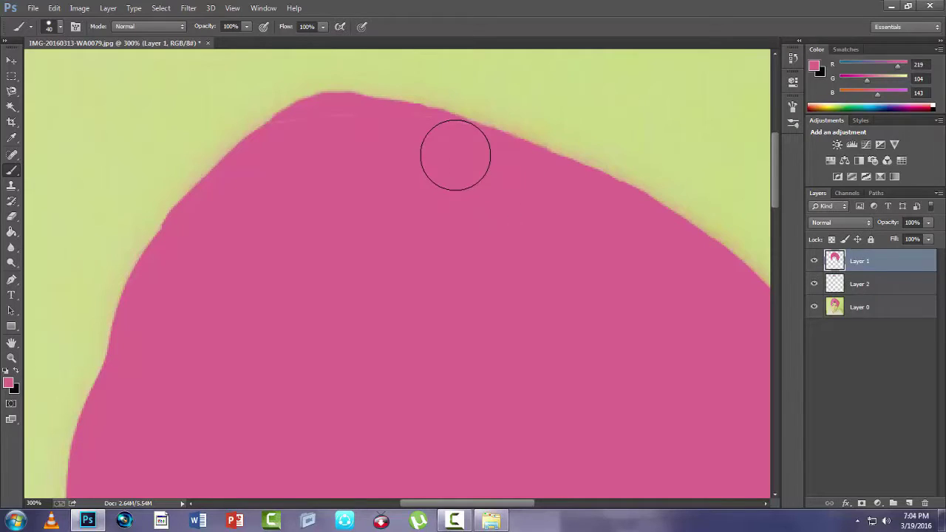
pyautogui.moveTo(373, 140)
pyautogui.mouseDown()
pyautogui.moveTo(287, 150)
pyautogui.moveTo(360, 125)
pyautogui.moveTo(454, 152)
pyautogui.moveTo(462, 164)
pyautogui.mouseUp()
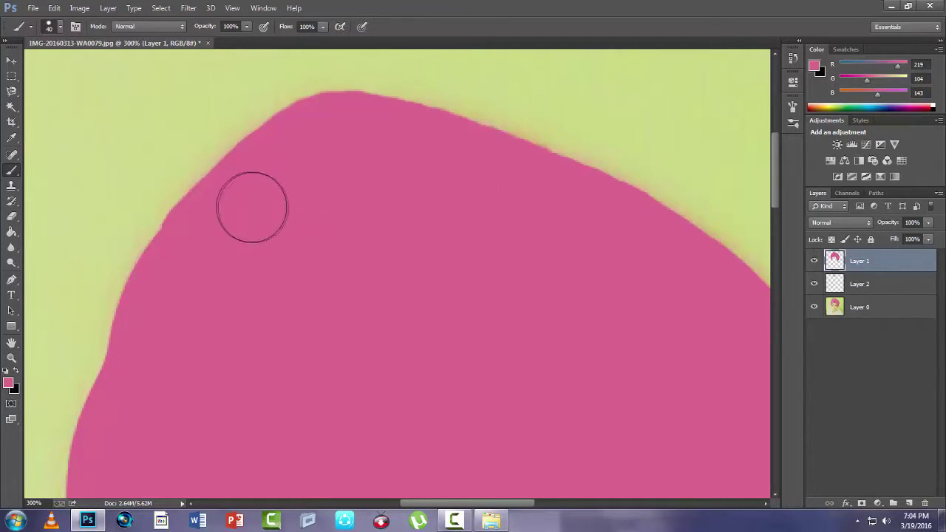
pyautogui.moveTo(213, 217)
pyautogui.mouseDown()
pyautogui.moveTo(145, 336)
pyautogui.moveTo(114, 441)
pyautogui.moveTo(121, 397)
pyautogui.moveTo(154, 342)
pyautogui.moveTo(161, 364)
pyautogui.mouseUp()
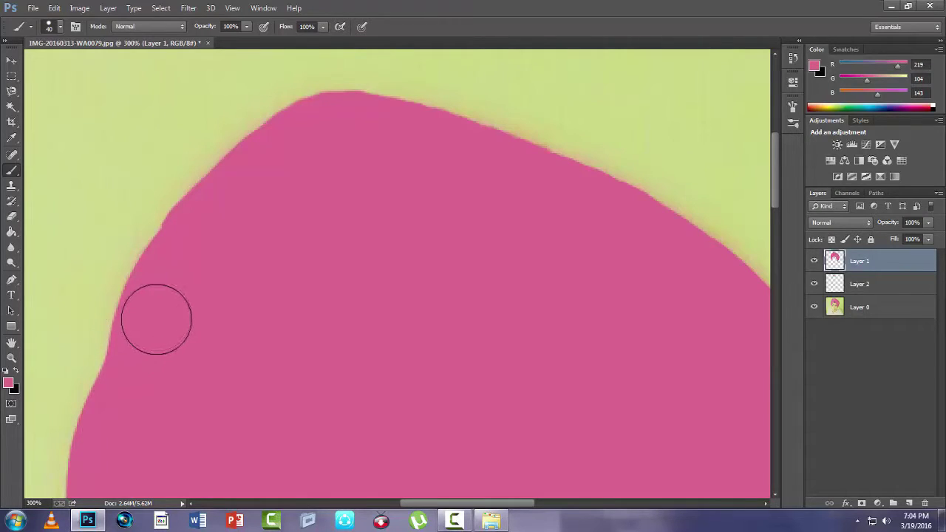
pyautogui.moveTo(149, 326)
pyautogui.mouseDown()
pyautogui.moveTo(123, 424)
pyautogui.moveTo(138, 363)
pyautogui.moveTo(165, 321)
pyautogui.moveTo(135, 360)
pyautogui.mouseUp()
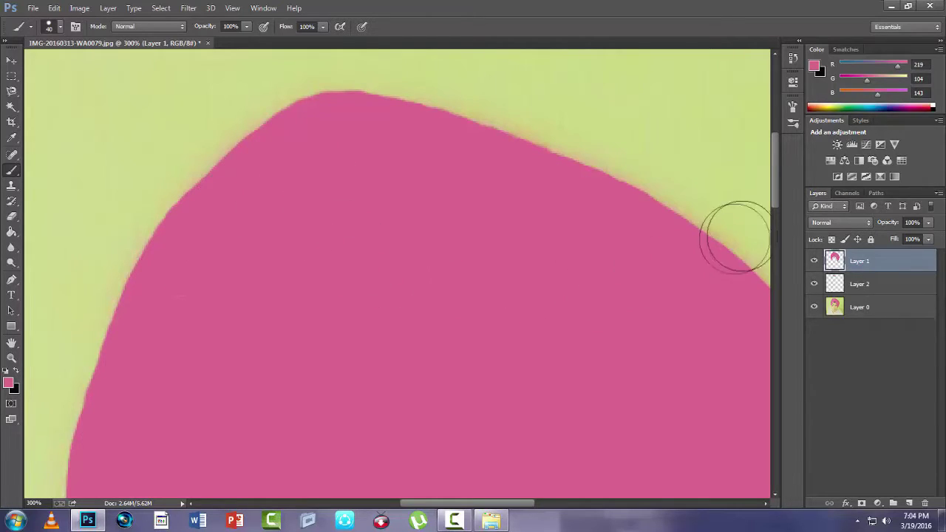
pyautogui.scroll(-1, 776, 210)
pyautogui.scroll(-3, 774, 225)
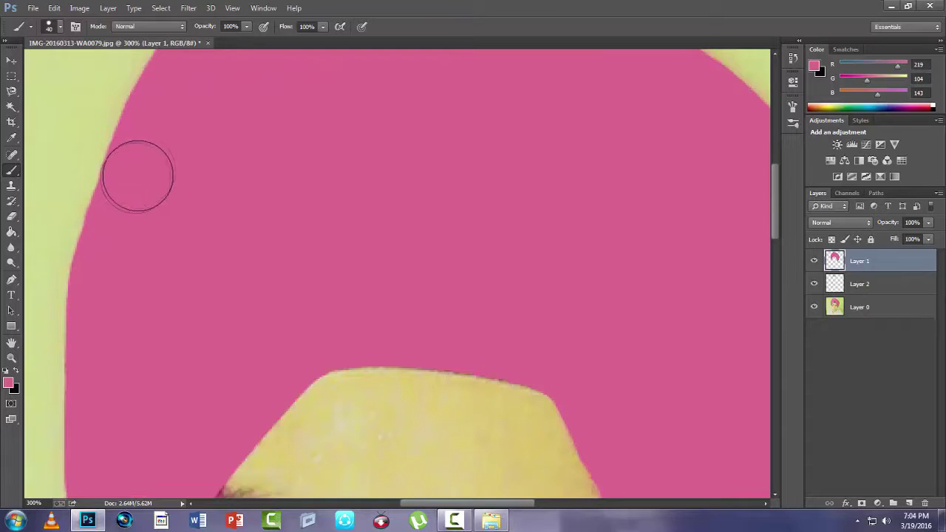
pyautogui.moveTo(132, 188); pyautogui.dragTo(106, 298)
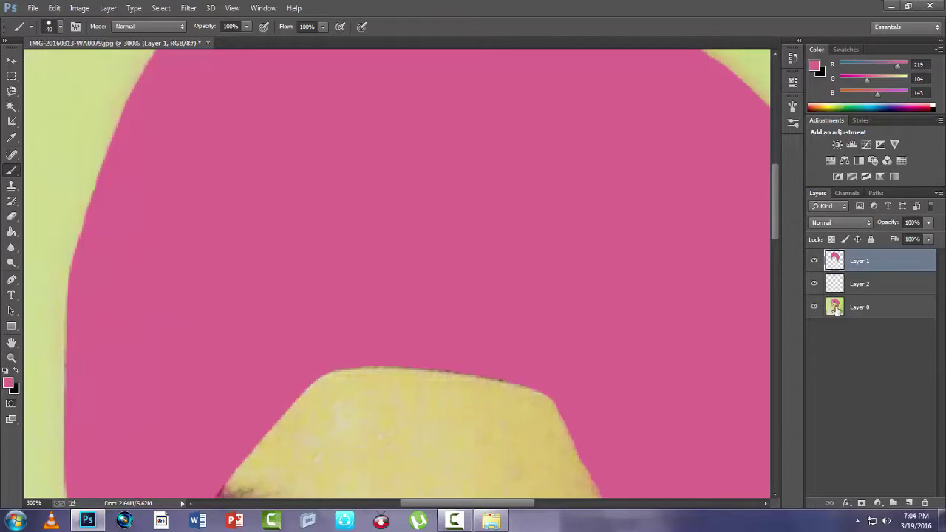
# - Hide the painted turban layer and ready the Magnetic Lasso on the original photo, Layer 0
pyautogui.click(835, 308)
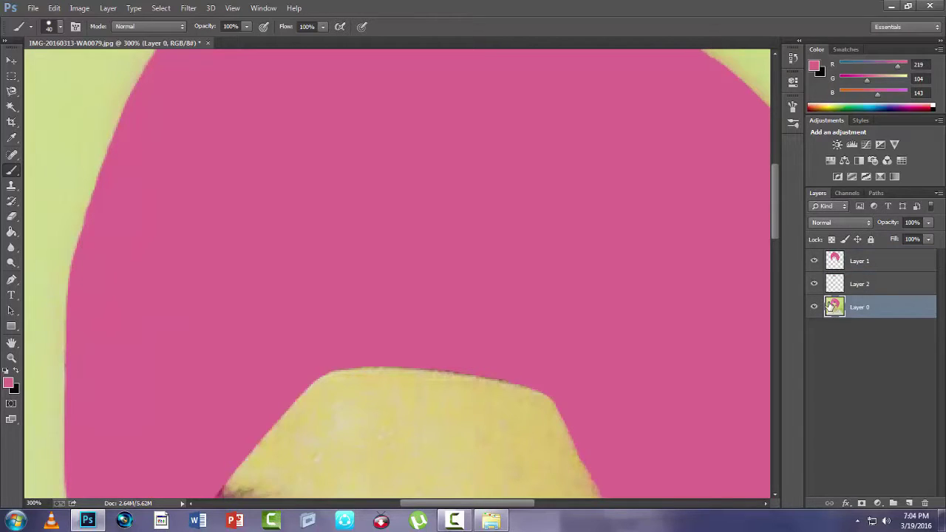
pyautogui.click(815, 262)
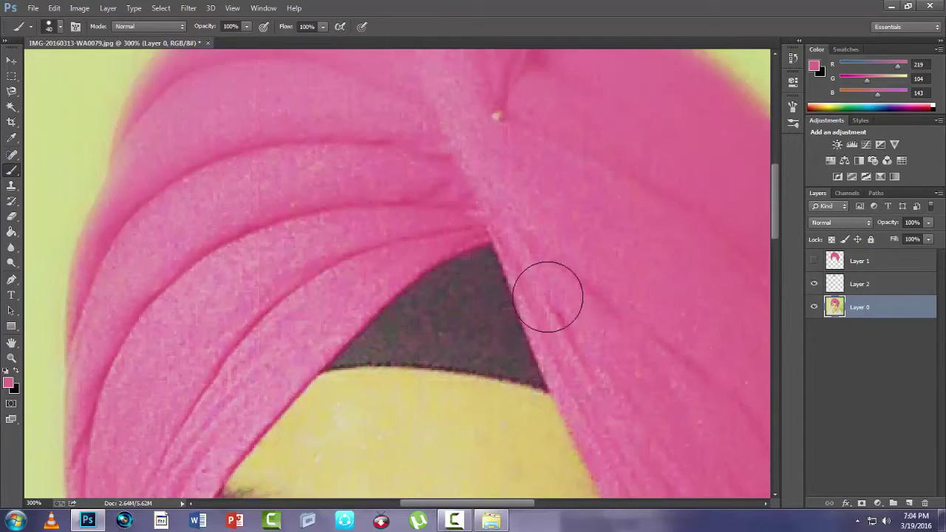
pyautogui.click(11, 93)
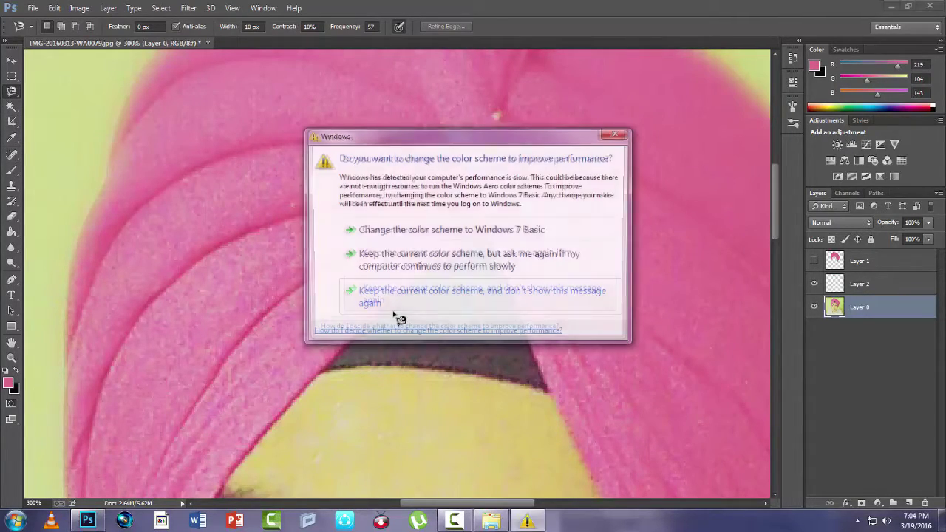
pyautogui.click(500, 249)
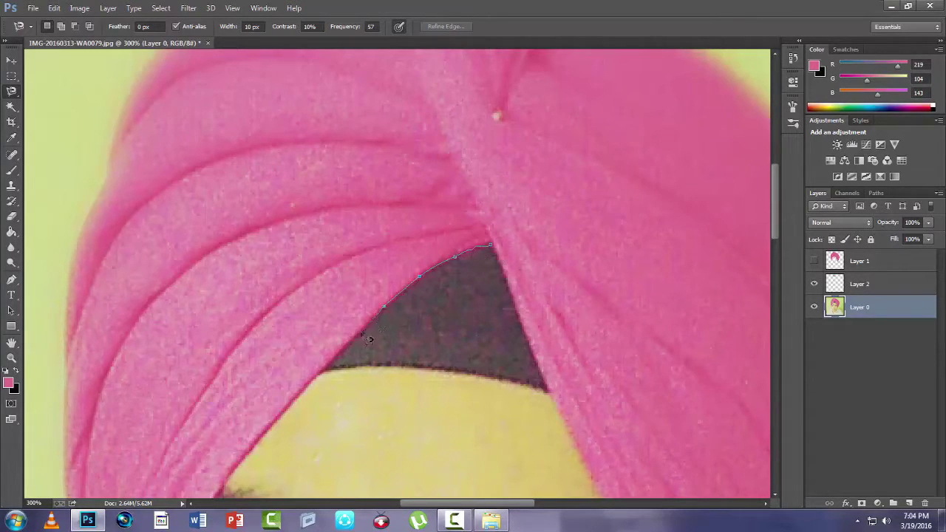
pyautogui.click(334, 375)
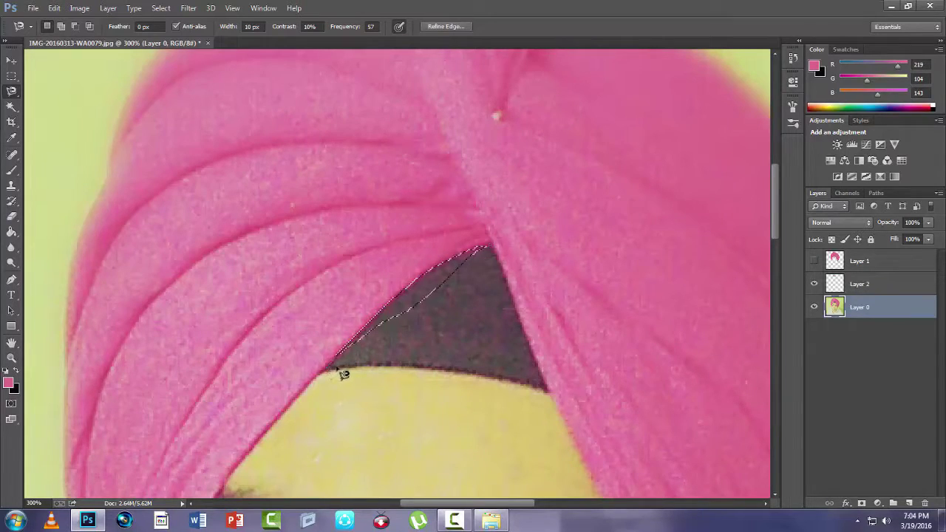
pyautogui.hotkey('ctrl', 'd')
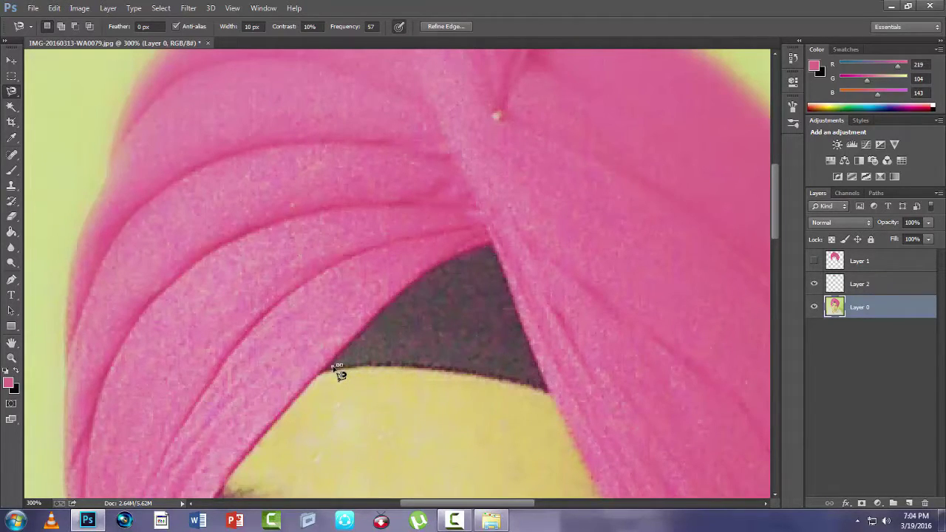
# - Trace the dark triangle between the turban folds above the forehead with the Magnetic Lasso and copy it to a new layer
pyautogui.click(337, 375)
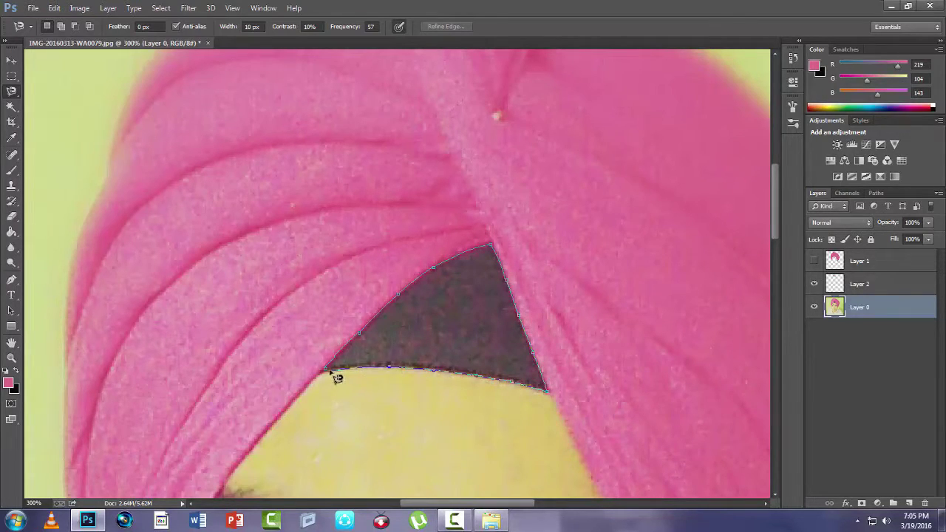
pyautogui.click(327, 369)
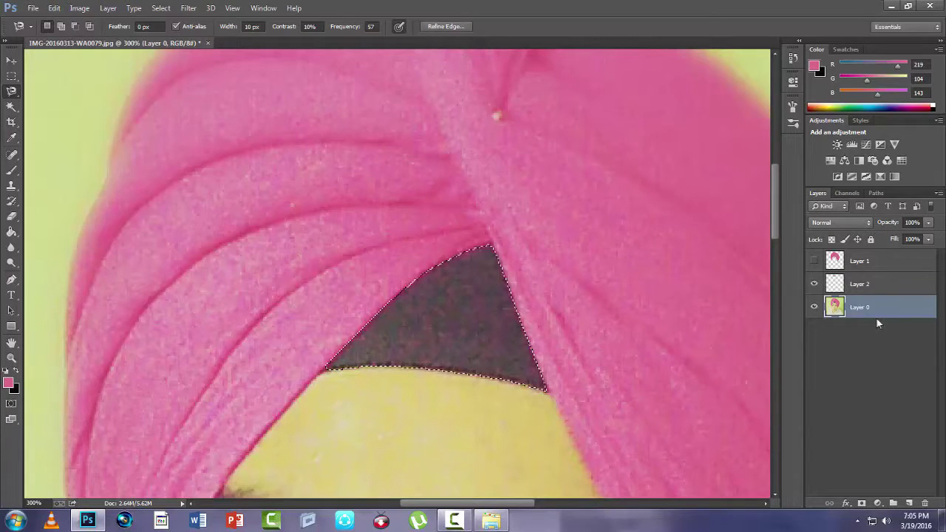
pyautogui.hotkey('ctrl', 'j')
# - Select the pixels of the copied forehead triangle and paint them solid black with the brush
pyautogui.rightClick(828, 309)
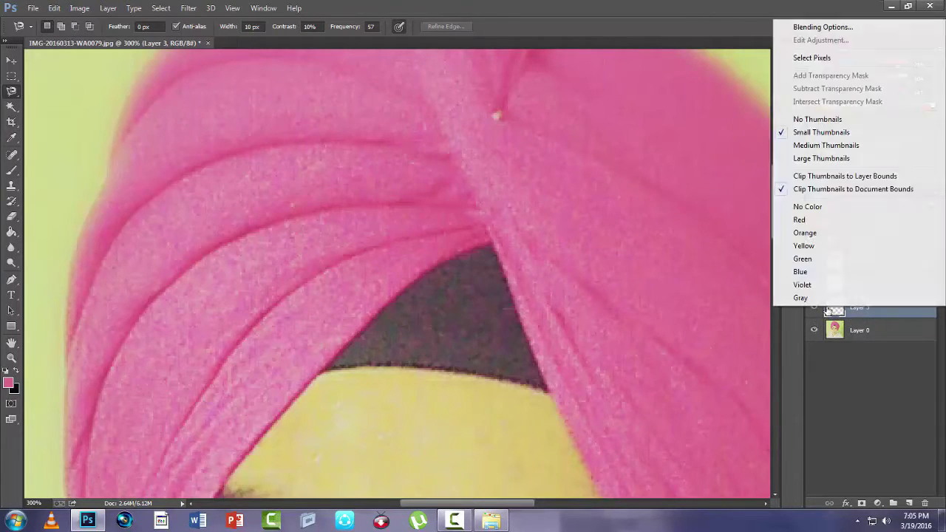
pyautogui.click(812, 58)
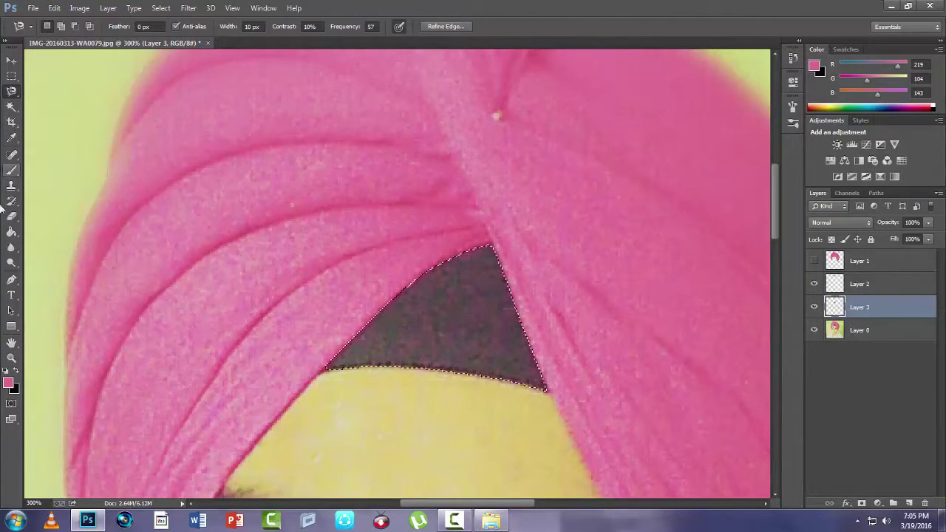
pyautogui.click(17, 372)
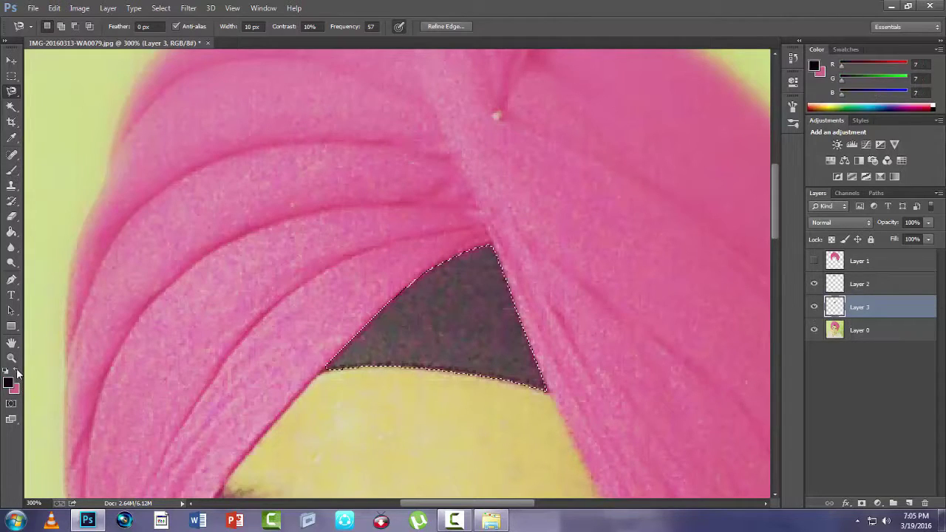
pyautogui.click(12, 169)
pyautogui.moveTo(450, 302)
pyautogui.mouseDown()
pyautogui.moveTo(482, 269)
pyautogui.moveTo(436, 290)
pyautogui.moveTo(515, 351)
pyautogui.moveTo(544, 422)
pyautogui.moveTo(527, 394)
pyautogui.moveTo(480, 349)
pyautogui.mouseUp()
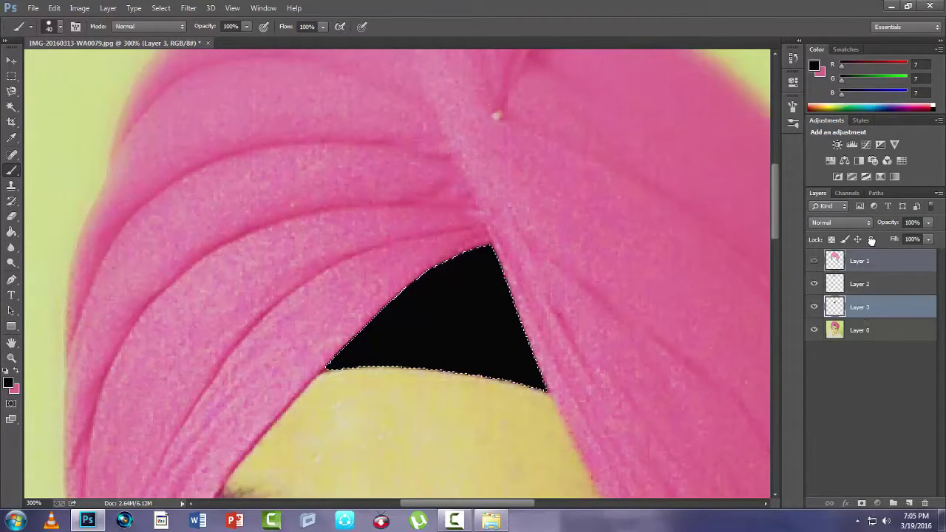
# - Move the black triangle layer above the painted turban layer and show the turban layer again
pyautogui.moveTo(870, 257); pyautogui.dragTo(870, 259)
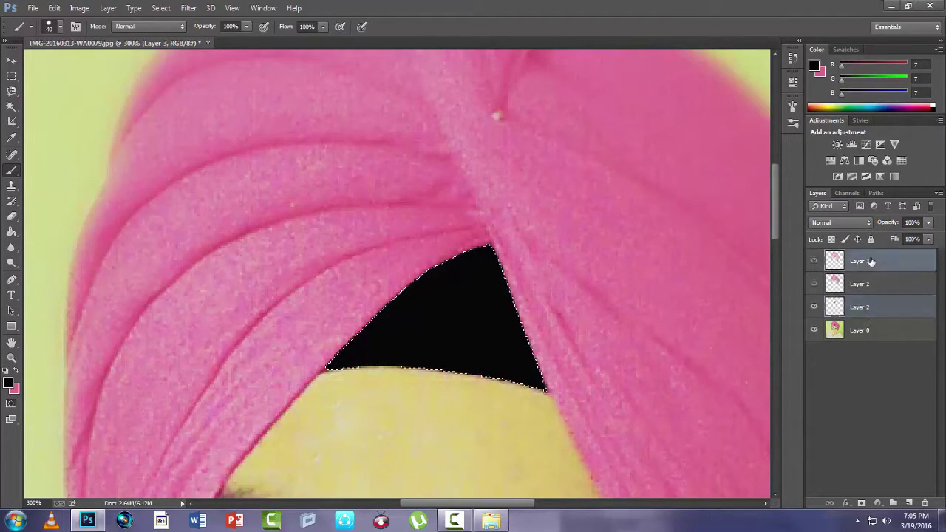
pyautogui.click(814, 285)
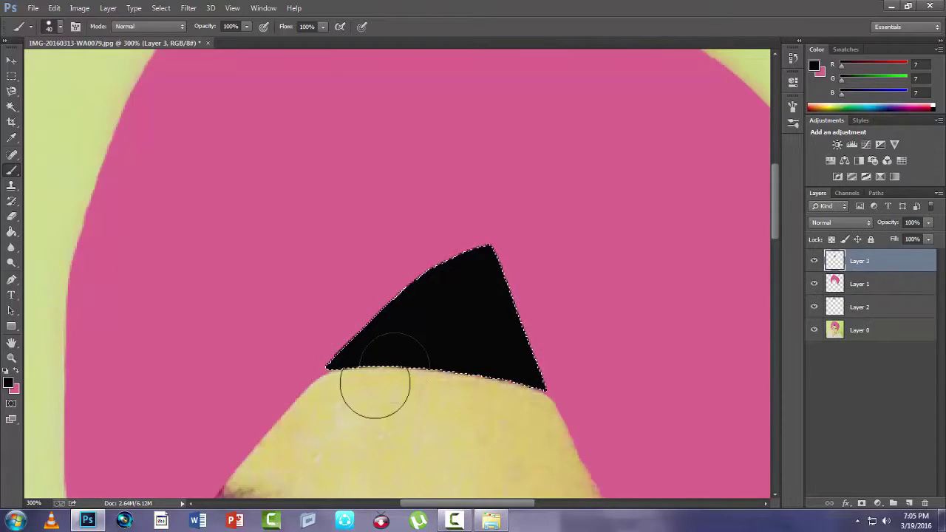
pyautogui.click(11, 60)
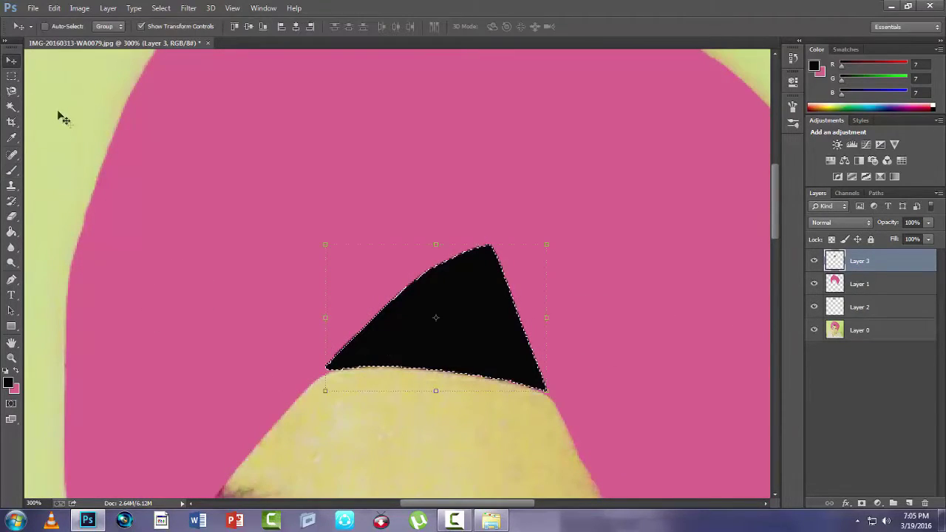
pyautogui.click(11, 108)
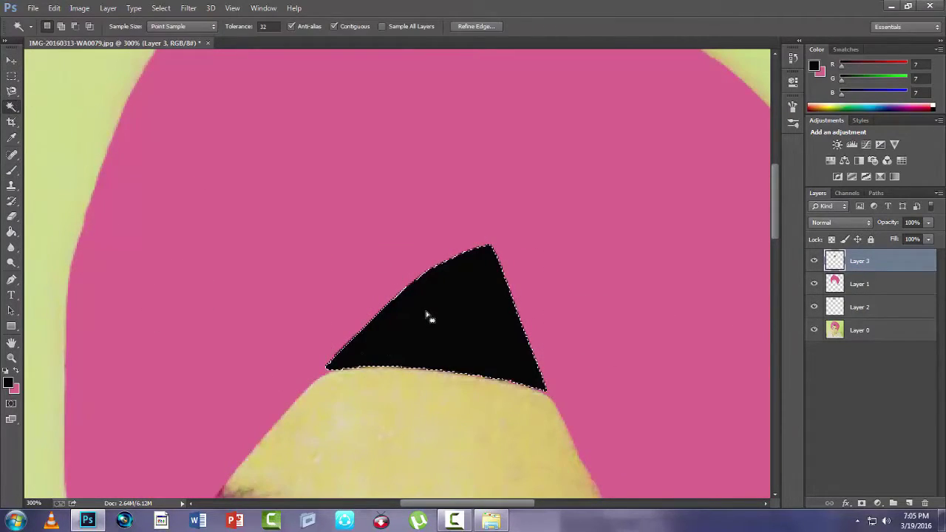
# - Trace the face from the black triangle down to the chin with the Magnetic Lasso and copy it from Layer 0 to a new layer
pyautogui.click(12, 359)
pyautogui.rightClick(352, 294)
pyautogui.click(391, 372)
pyautogui.rightClick(374, 330)
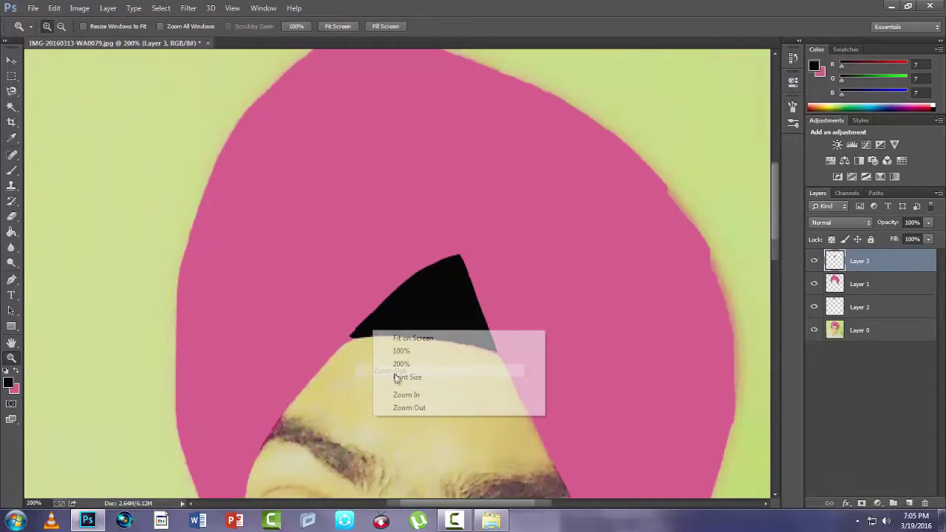
pyautogui.click(408, 408)
pyautogui.rightClick(386, 336)
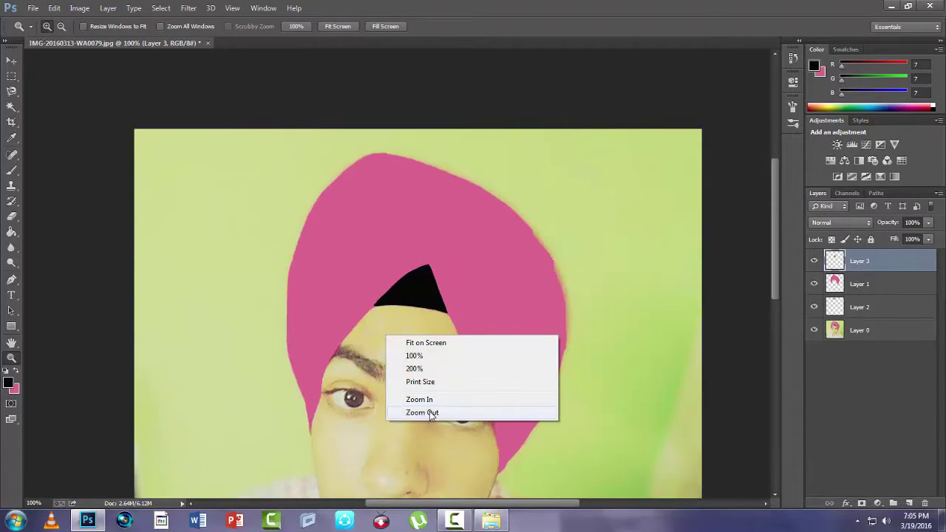
pyautogui.click(432, 413)
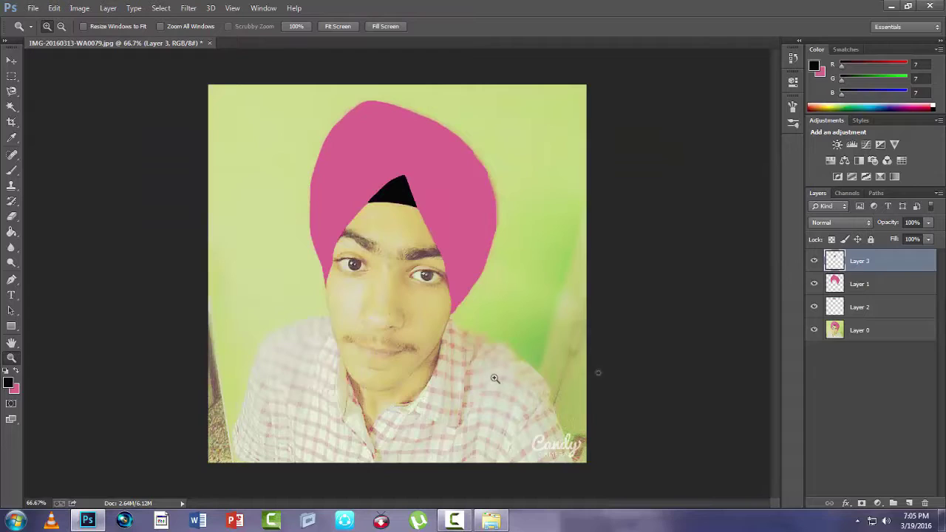
pyautogui.click(11, 91)
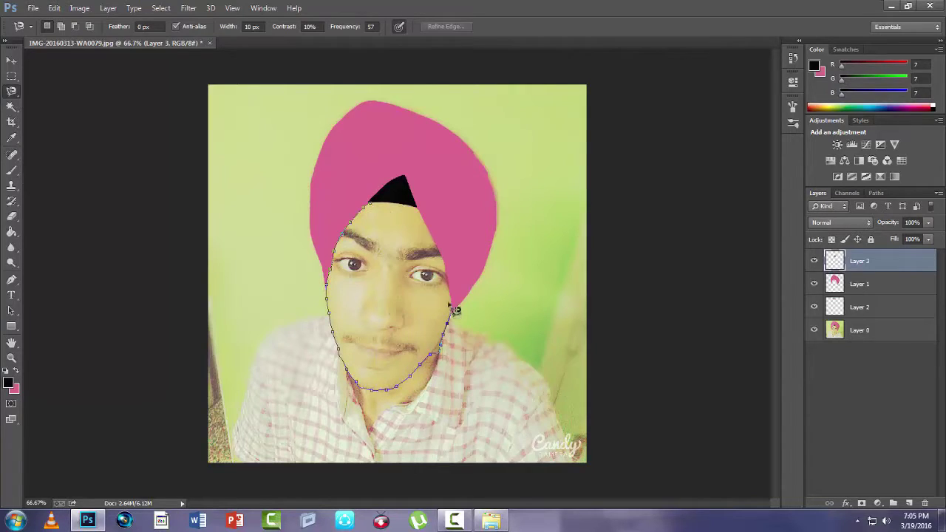
pyautogui.click(391, 212)
pyautogui.click(852, 331)
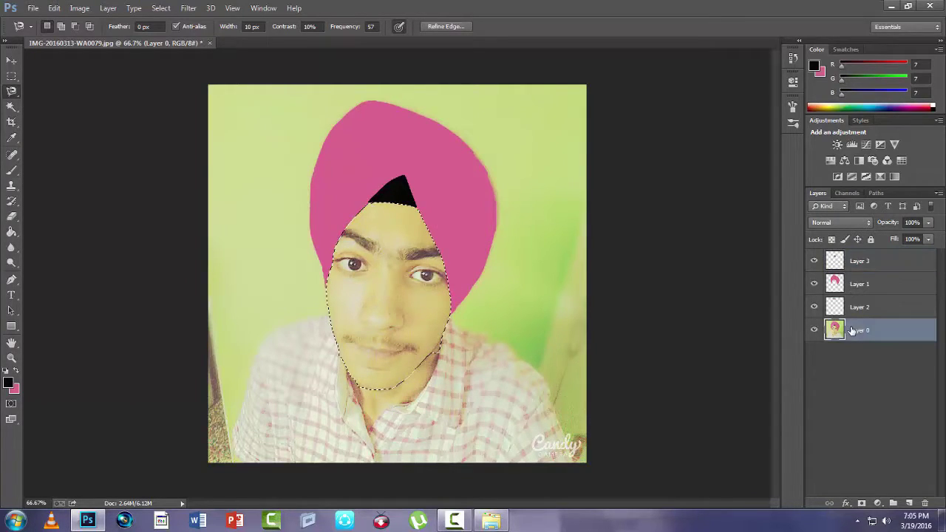
pyautogui.rightClick(852, 330)
pyautogui.hotkey('ctrl', 'j')
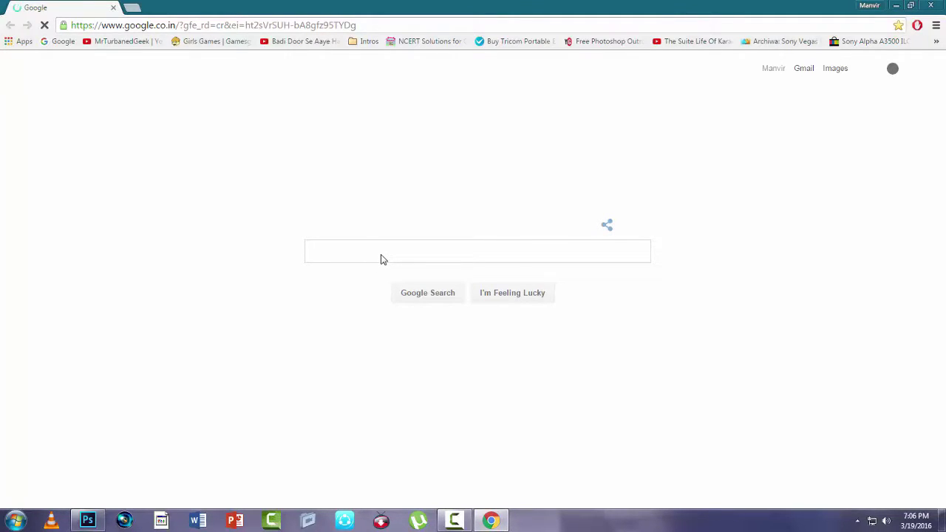
# - Search Google for "skin color hex" to find a skin colour chart
pyautogui.click(383, 255)
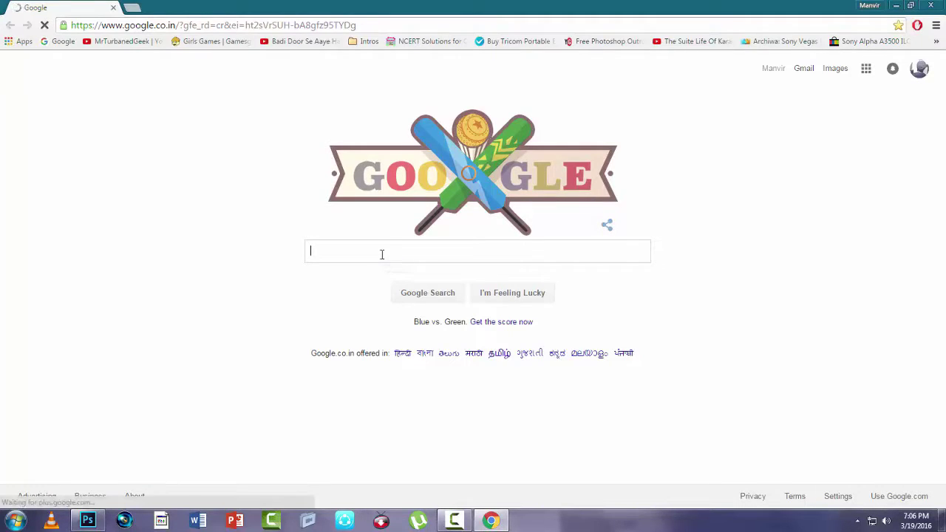
pyautogui.write('skin color hex')
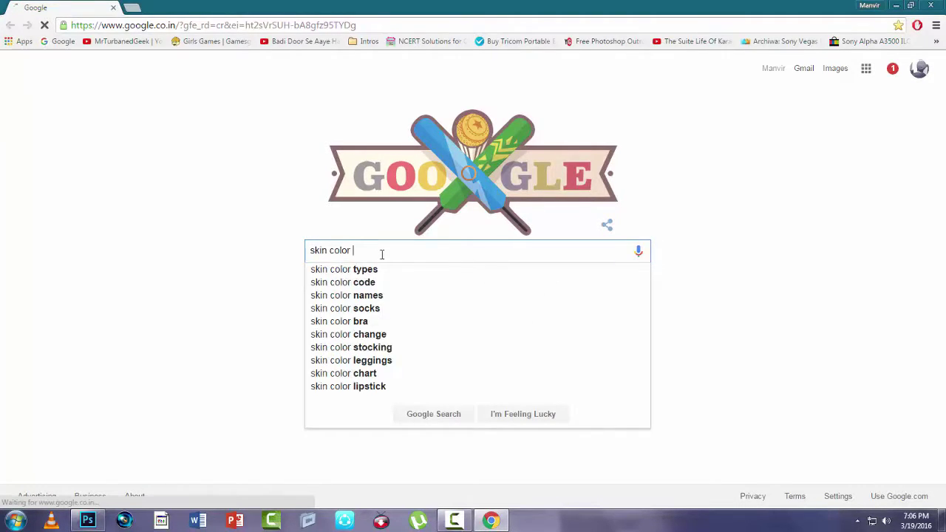
pyautogui.press('Return')
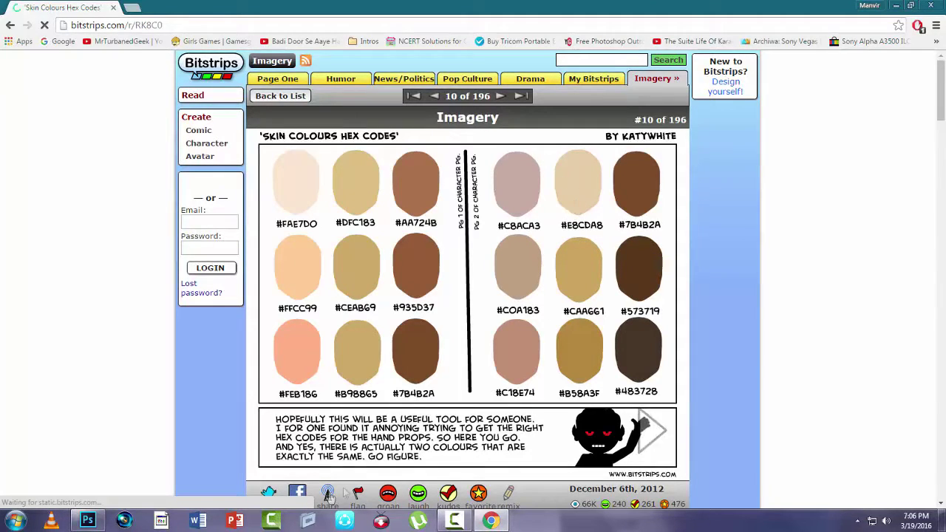
# - Switch back to Photoshop and set the foreground colour to e8cda8
pyautogui.click(88, 521)
pyautogui.click(7, 384)
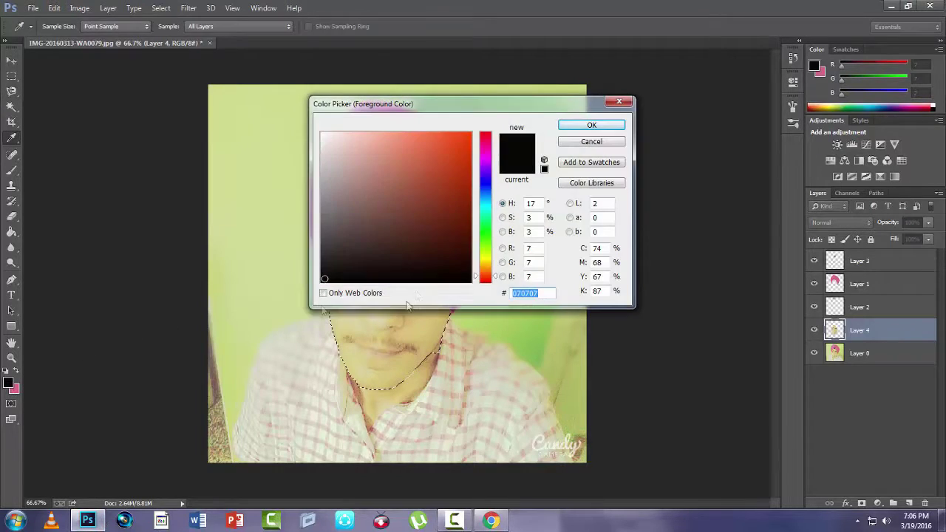
pyautogui.write('e8cda8')
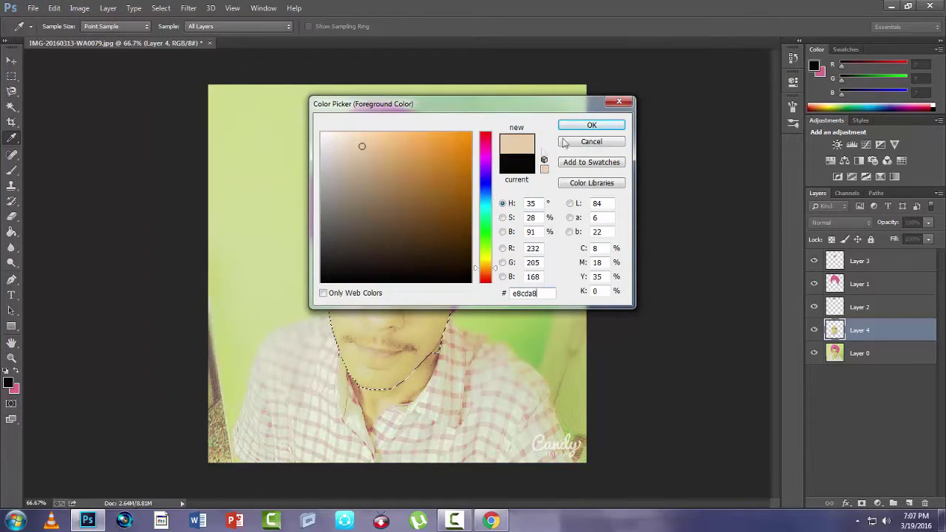
pyautogui.press('Return')
# - Brush the e8cda8 skin colour over the whole selected face on its layer and clear the selection
pyautogui.press('b')
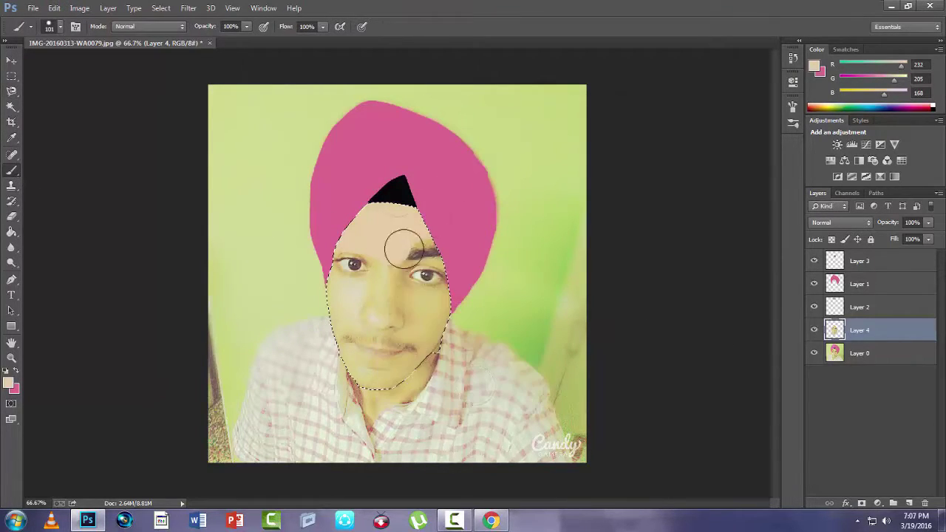
pyautogui.moveTo(402, 249)
pyautogui.mouseDown()
pyautogui.moveTo(370, 311)
pyautogui.moveTo(388, 244)
pyautogui.mouseUp()
pyautogui.click(13, 95)
pyautogui.hotkey('ctrl', 'd')
# - Erase the uneven bump on the face layer's jaw edge beside the shirt collar
pyautogui.click(12, 217)
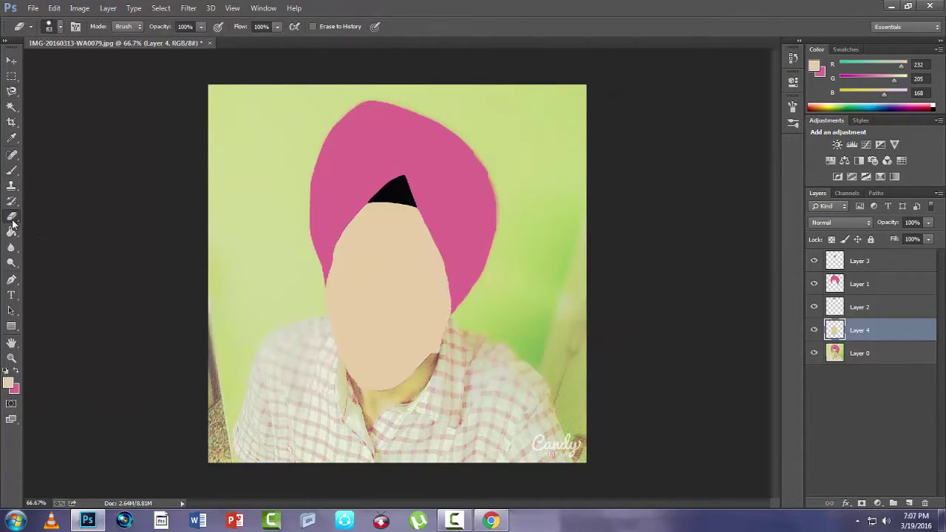
pyautogui.click(12, 358)
pyautogui.click(440, 347)
pyautogui.tripleClick(439, 347)
pyautogui.click(12, 171)
pyautogui.click(12, 216)
pyautogui.moveTo(526, 361)
pyautogui.mouseDown()
pyautogui.moveTo(464, 440)
pyautogui.moveTo(532, 349)
pyautogui.moveTo(490, 408)
pyautogui.mouseUp()
# - Trace the neck between the chin and shirt collar on Layer 0 with the Magnetic Lasso and copy it to a new layer
pyautogui.click(11, 359)
pyautogui.rightClick(225, 303)
pyautogui.click(251, 380)
pyautogui.rightClick(272, 324)
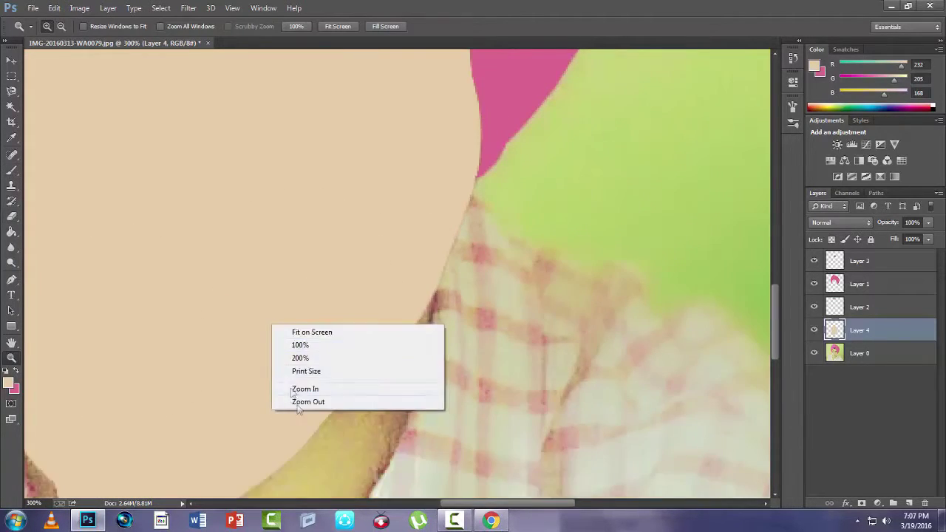
pyautogui.click(295, 402)
pyautogui.rightClick(226, 300)
pyautogui.click(12, 139)
pyautogui.click(865, 353)
pyautogui.click(12, 91)
pyautogui.click(409, 282)
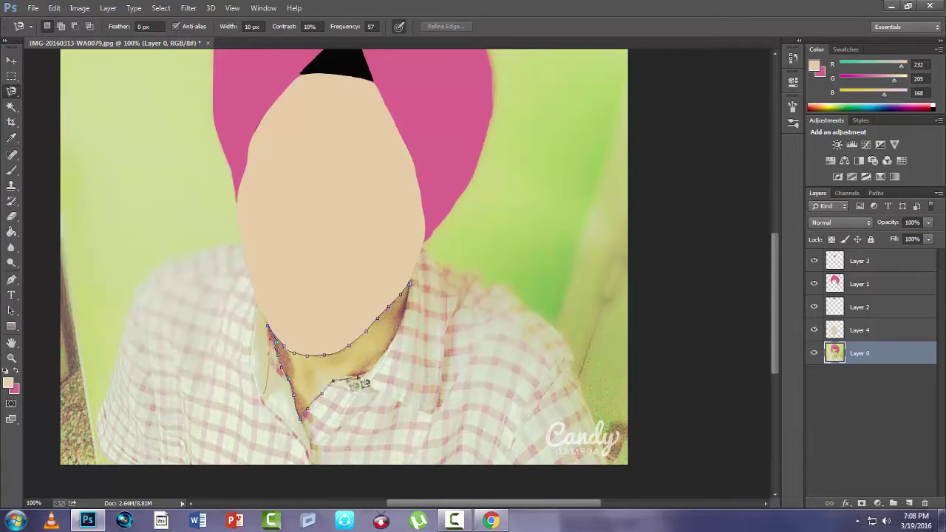
pyautogui.click(409, 283)
pyautogui.hotkey('ctrl', 'j')
# - Load the neck layer's pixels as a selection and set the background colour to fae7d0, consulting the skin colour chart in Chrome
pyautogui.rightClick(837, 359)
pyautogui.click(811, 105)
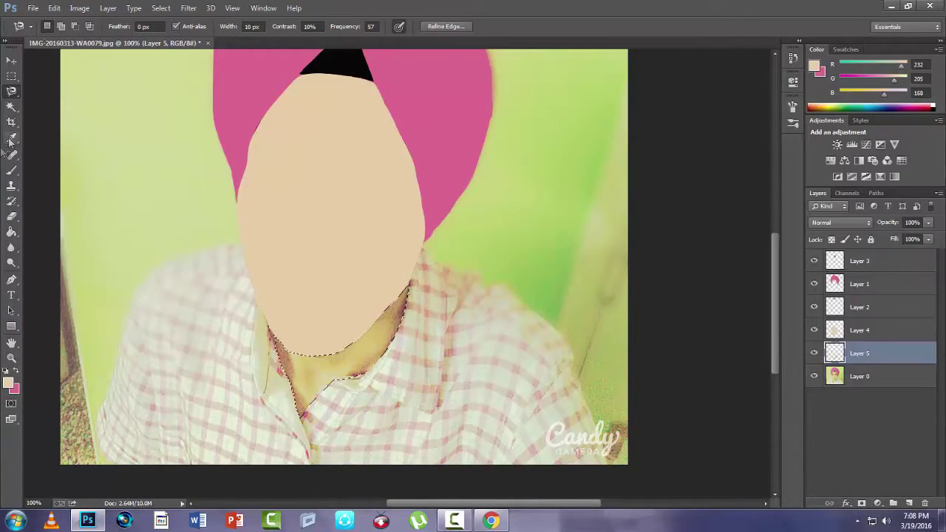
pyautogui.click(489, 521)
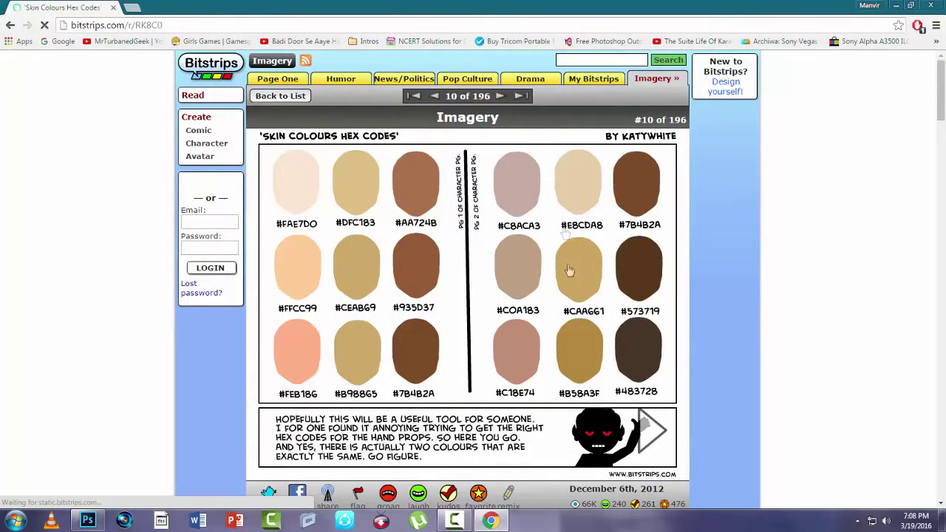
pyautogui.click(87, 521)
pyautogui.click(15, 389)
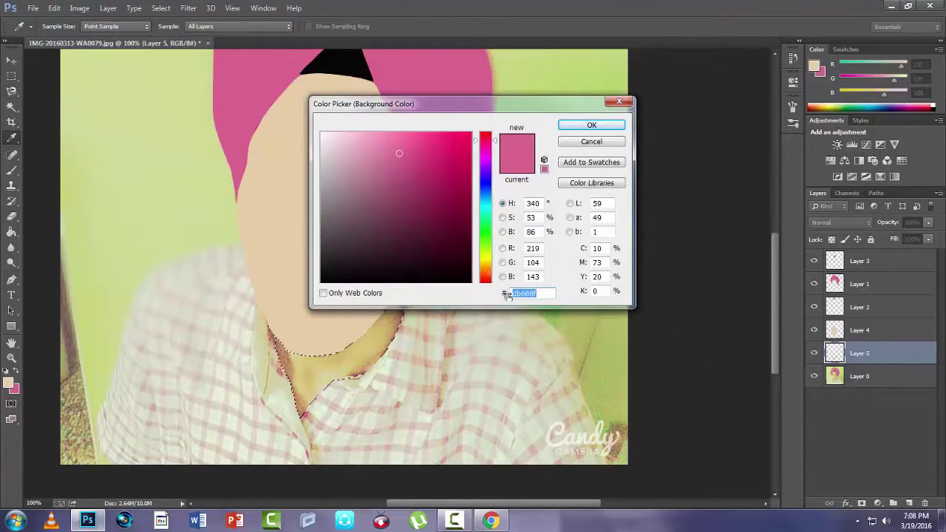
pyautogui.write('7d0')
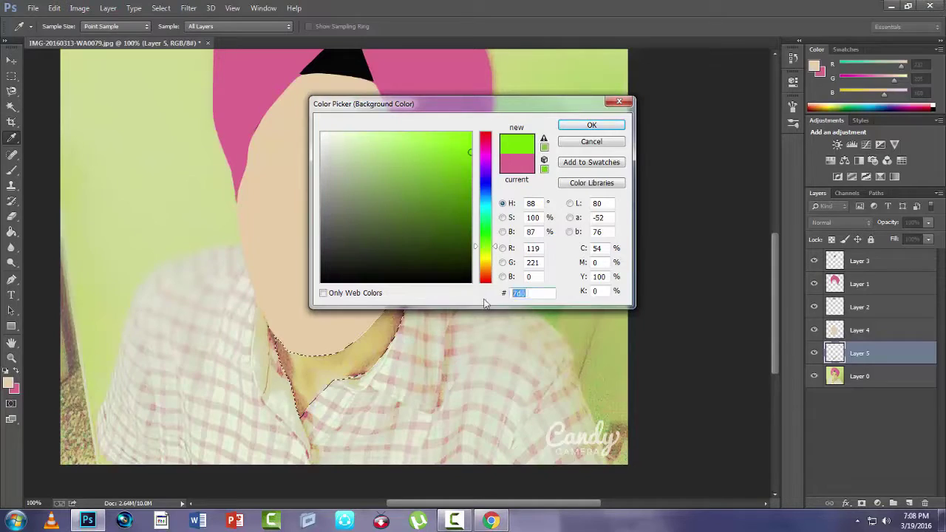
pyautogui.write('fae7d0')
pyautogui.click(600, 126)
pyautogui.press('b')
pyautogui.moveTo(403, 307)
pyautogui.mouseDown()
pyautogui.moveTo(345, 365)
pyautogui.moveTo(262, 303)
pyautogui.mouseUp()
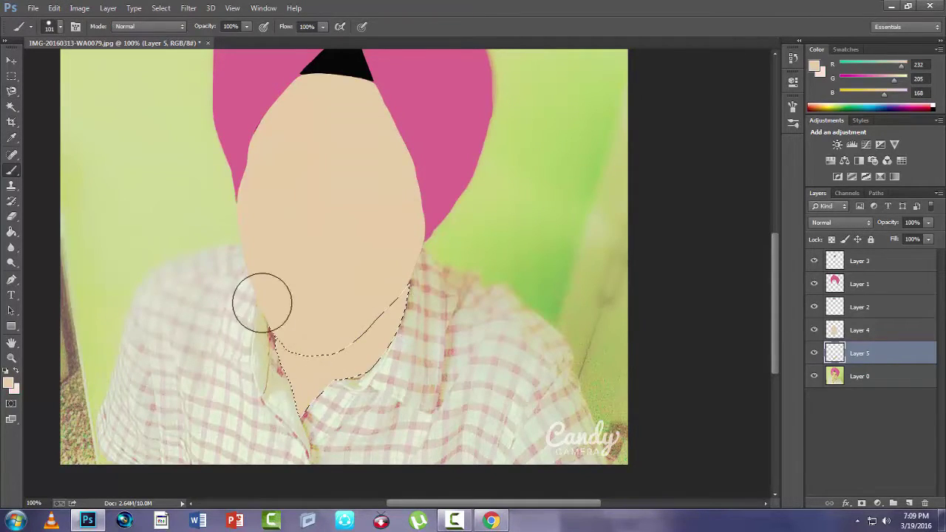
pyautogui.click(479, 518)
pyautogui.click(479, 517)
pyautogui.hotkey('ctrl', 'z')
# - Try the lighter fae7d0 tone on the selected neck, then paint the neck with the darker e8cda8
pyautogui.click(16, 371)
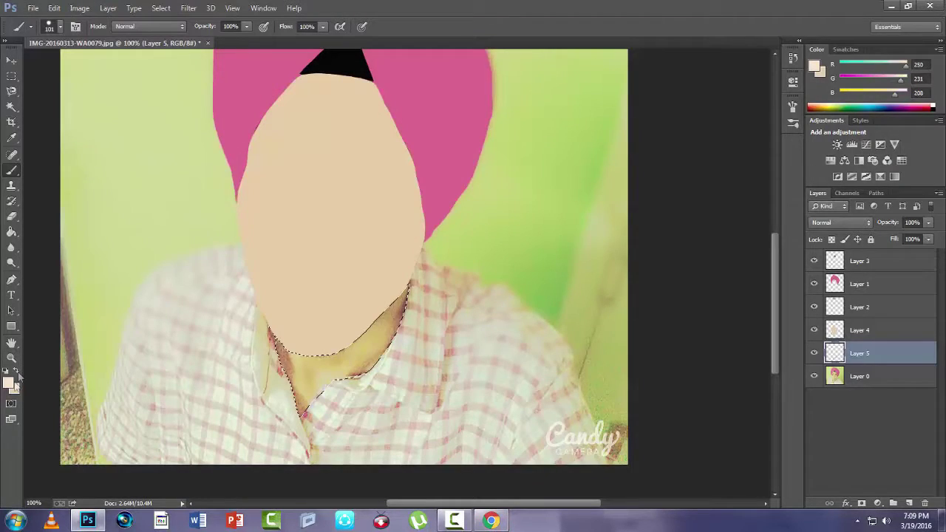
pyautogui.moveTo(306, 374)
pyautogui.mouseDown()
pyautogui.moveTo(286, 314)
pyautogui.moveTo(396, 297)
pyautogui.mouseUp()
pyautogui.click(16, 372)
pyautogui.moveTo(279, 356); pyautogui.dragTo(397, 328)
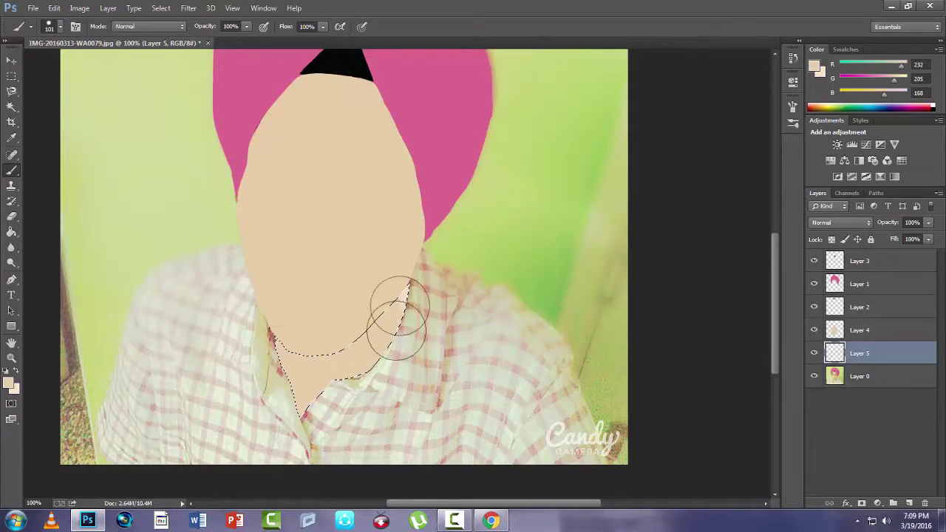
# - Select the face layer's pixels, repaint the face with the lighter fae7d0 skin tone, and clear the selection
pyautogui.click(16, 372)
pyautogui.click(860, 332)
pyautogui.rightClick(380, 217)
pyautogui.rightClick(858, 336)
pyautogui.click(861, 334)
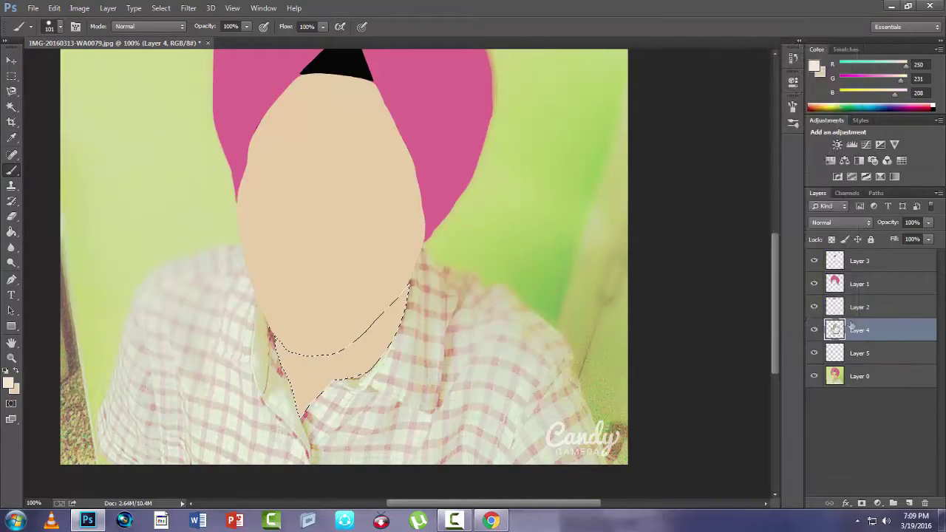
pyautogui.rightClick(835, 329)
pyautogui.click(821, 78)
pyautogui.moveTo(388, 167)
pyautogui.mouseDown()
pyautogui.moveTo(363, 190)
pyautogui.moveTo(237, 396)
pyautogui.moveTo(248, 131)
pyautogui.mouseUp()
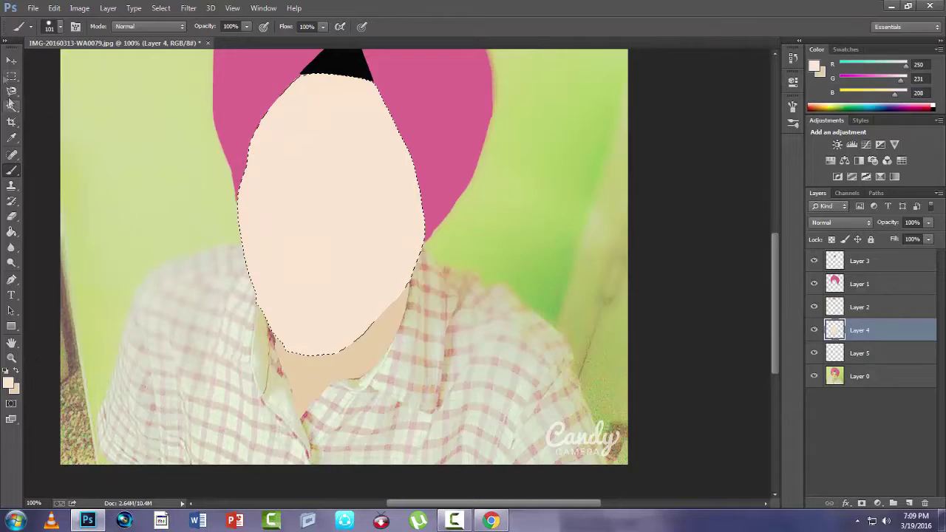
pyautogui.click(11, 91)
pyautogui.hotkey('ctrl', 'd')
# - Trace the whole shirt on Layer 0 with the Magnetic Lasso, following the shoulders, collar and bottom edge of the photo
pyautogui.click(860, 377)
pyautogui.click(423, 250)
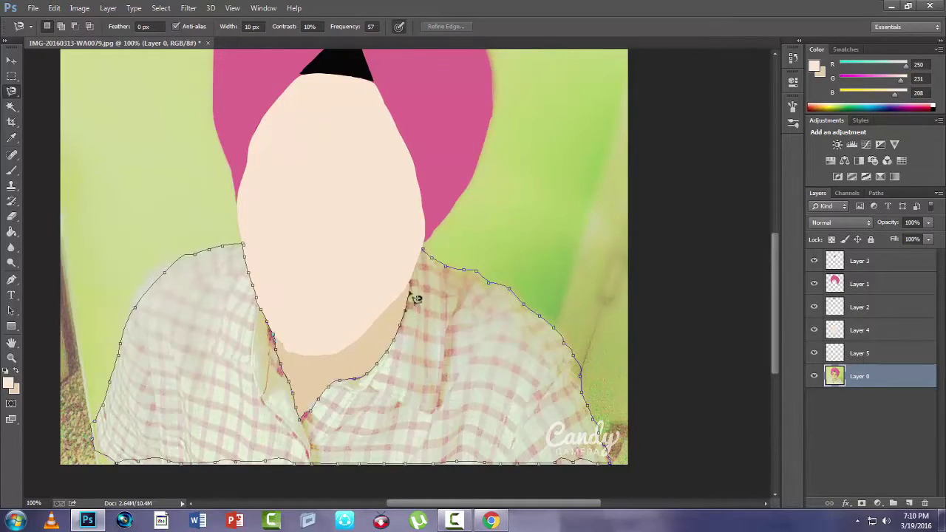
pyautogui.click(424, 252)
# - Sample a pinkish-brown from the shirt's checks and copy the selected shirt to a new layer
pyautogui.press('i')
pyautogui.click(431, 335)
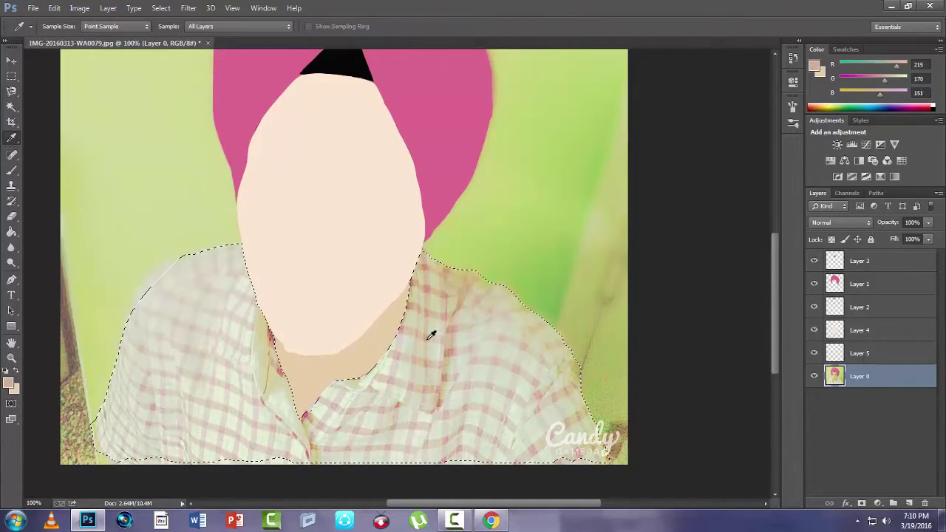
pyautogui.hotkey('ctrl', 'j')
# - Select the shirt layer's pixels, paint them with the sampled pinkish-brown using an enlarged brush, and clear the selection
pyautogui.rightClick(835, 377)
pyautogui.click(822, 129)
pyautogui.press('b')
pyautogui.press(']')
pyautogui.press(']')
pyautogui.press(']')
pyautogui.moveTo(460, 300)
pyautogui.mouseDown()
pyautogui.moveTo(515, 375)
pyautogui.moveTo(295, 460)
pyautogui.moveTo(184, 274)
pyautogui.mouseUp()
pyautogui.press('l')
pyautogui.hotkey('ctrl', 'd')
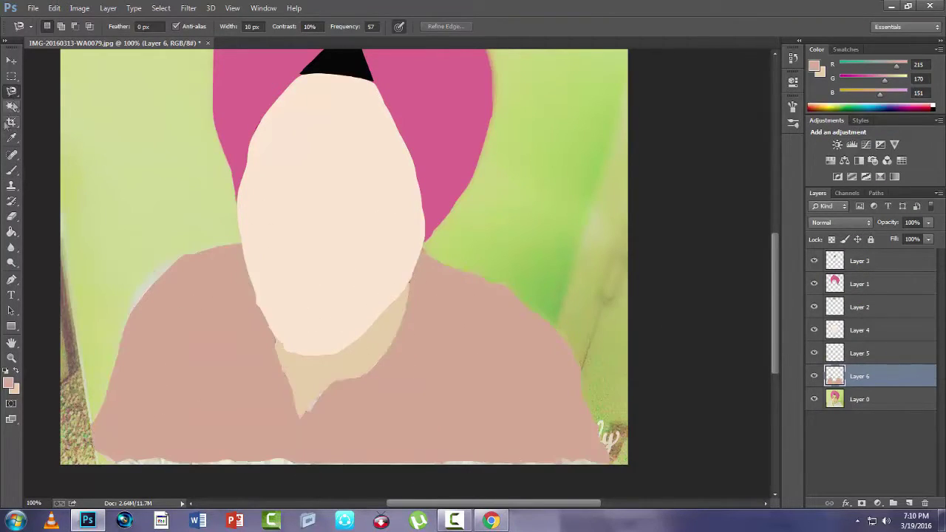
# - Paint over the unfilled strip along the shirt's bottom edge and trim the lower left sleeve edge with a 20 px eraser
pyautogui.click(11, 171)
pyautogui.moveTo(244, 477)
pyautogui.mouseDown()
pyautogui.moveTo(560, 481)
pyautogui.moveTo(250, 455)
pyautogui.moveTo(162, 465)
pyautogui.mouseUp()
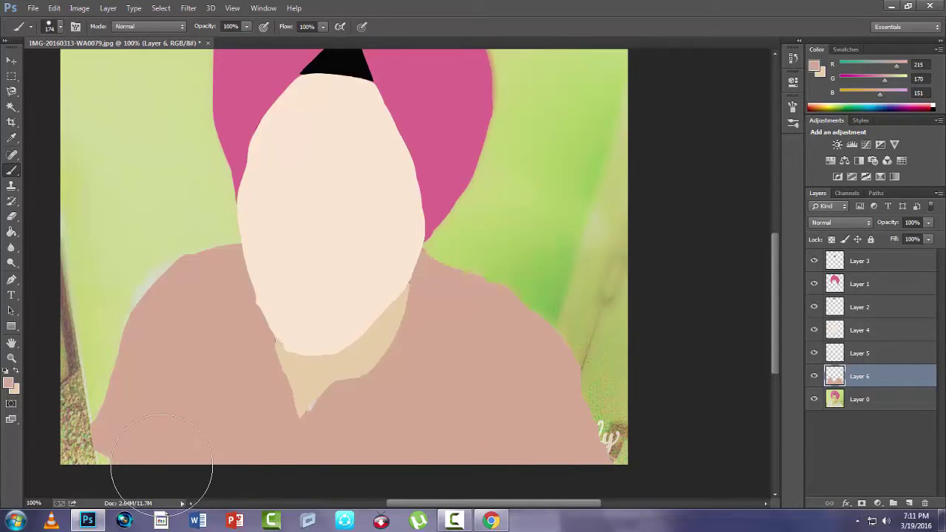
pyautogui.click(11, 358)
pyautogui.click(103, 435)
pyautogui.click(102, 435)
pyautogui.click(103, 435)
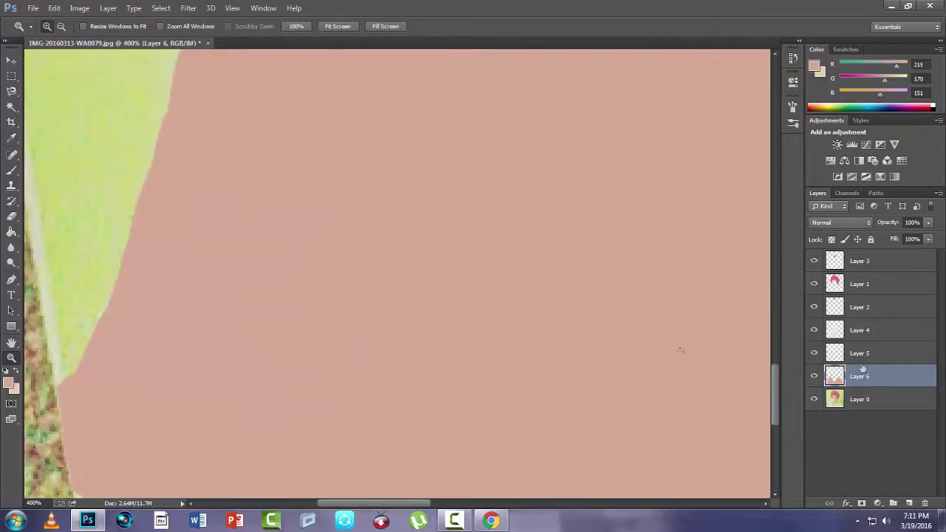
pyautogui.click(815, 377)
pyautogui.click(815, 377)
pyautogui.click(815, 377)
pyautogui.click(11, 216)
pyautogui.click(814, 377)
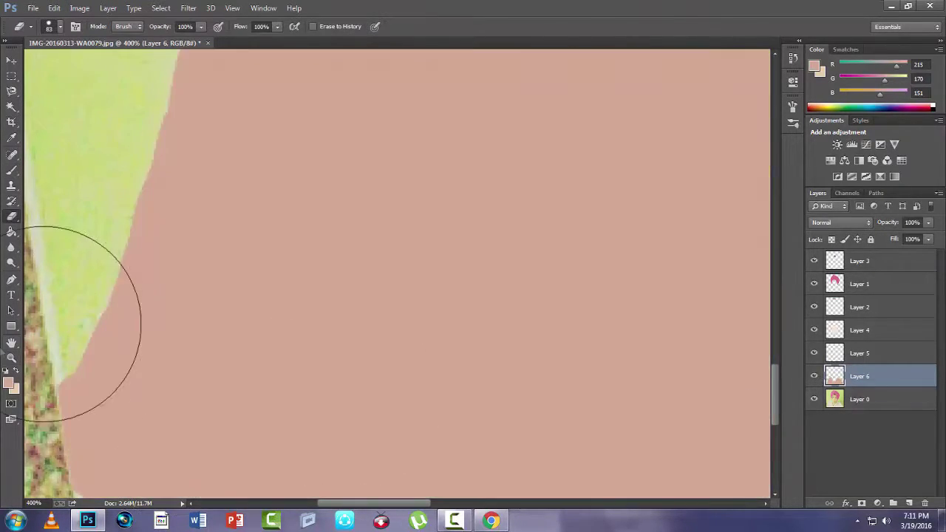
pyautogui.rightClick(298, 313)
pyautogui.moveTo(366, 342); pyautogui.dragTo(361, 342)
pyautogui.moveTo(81, 309)
pyautogui.mouseDown()
pyautogui.moveTo(56, 373)
pyautogui.moveTo(76, 461)
pyautogui.moveTo(86, 491)
pyautogui.mouseUp()
# - Smooth the shirt's outer sleeve, shoulder and neckline edges by painting along them with a 19 px brush
pyautogui.moveTo(775, 392); pyautogui.dragTo(777, 423)
pyautogui.click(11, 170)
pyautogui.rightClick(216, 189)
pyautogui.moveTo(287, 219); pyautogui.dragTo(279, 219)
pyautogui.moveTo(117, 103)
pyautogui.mouseDown()
pyautogui.moveTo(107, 190)
pyautogui.moveTo(118, 253)
pyautogui.moveTo(175, 300)
pyautogui.mouseUp()
pyautogui.scroll(8, 175, 300)
pyautogui.moveTo(444, 74)
pyautogui.mouseDown()
pyautogui.moveTo(332, 140)
pyautogui.moveTo(219, 360)
pyautogui.moveTo(312, 150)
pyautogui.moveTo(200, 384)
pyautogui.moveTo(188, 445)
pyautogui.mouseUp()
pyautogui.moveTo(361, 504)
pyautogui.mouseDown()
pyautogui.moveTo(470, 507)
pyautogui.moveTo(462, 506)
pyautogui.mouseUp()
pyautogui.moveTo(777, 332); pyautogui.dragTo(778, 360)
pyautogui.moveTo(631, 212)
pyautogui.mouseDown()
pyautogui.moveTo(596, 256)
pyautogui.moveTo(279, 474)
pyautogui.mouseUp()
pyautogui.moveTo(776, 373)
pyautogui.mouseDown()
pyautogui.moveTo(775, 396)
pyautogui.moveTo(777, 311)
pyautogui.moveTo(777, 331)
pyautogui.mouseUp()
pyautogui.rightClick(593, 228)
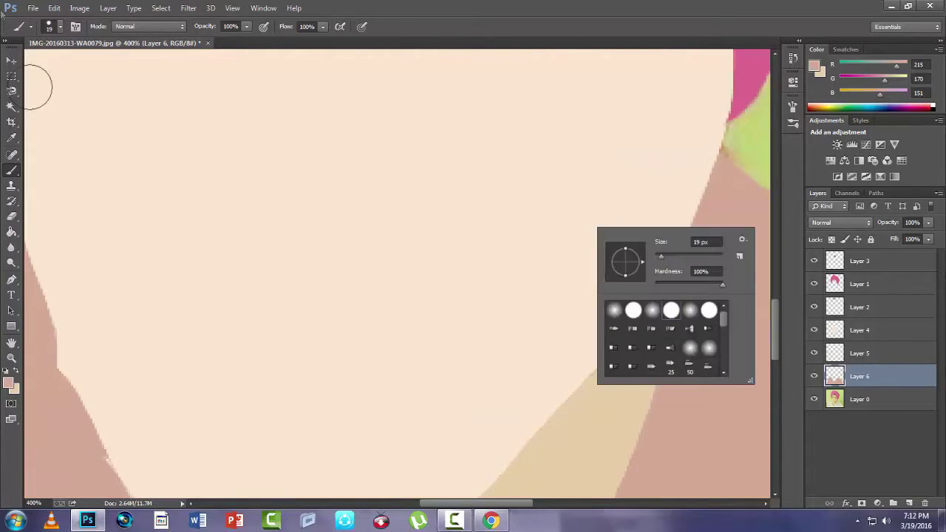
# - Hide the shirt layer and trace the right collar flap of the photo with the Magnetic Lasso
pyautogui.click(11, 359)
pyautogui.rightClick(189, 350)
pyautogui.click(207, 357)
pyautogui.click(815, 376)
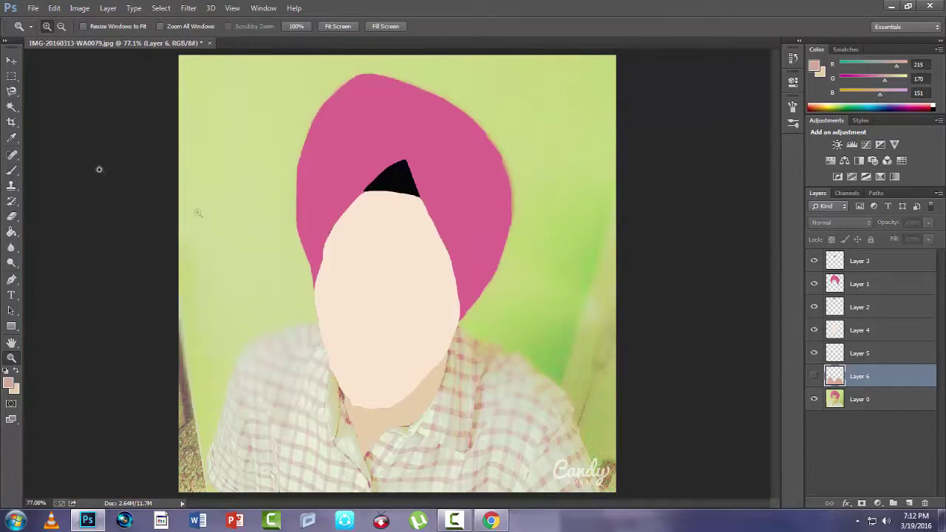
pyautogui.click(11, 92)
pyautogui.click(11, 359)
pyautogui.click(449, 378)
pyautogui.click(451, 378)
pyautogui.press('l')
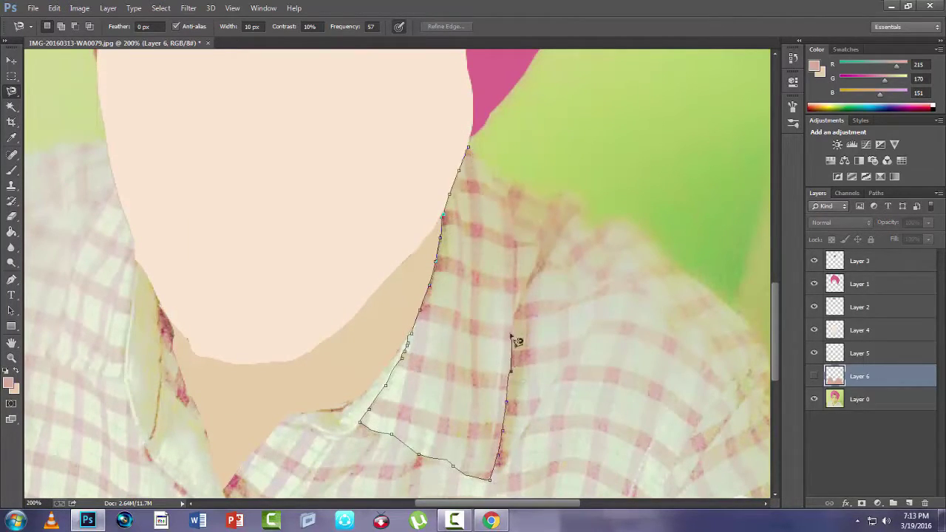
pyautogui.click(469, 149)
# - Copy the traced collar flap from Layer 0 to a new layer and select that layer's pixels
pyautogui.click(836, 399)
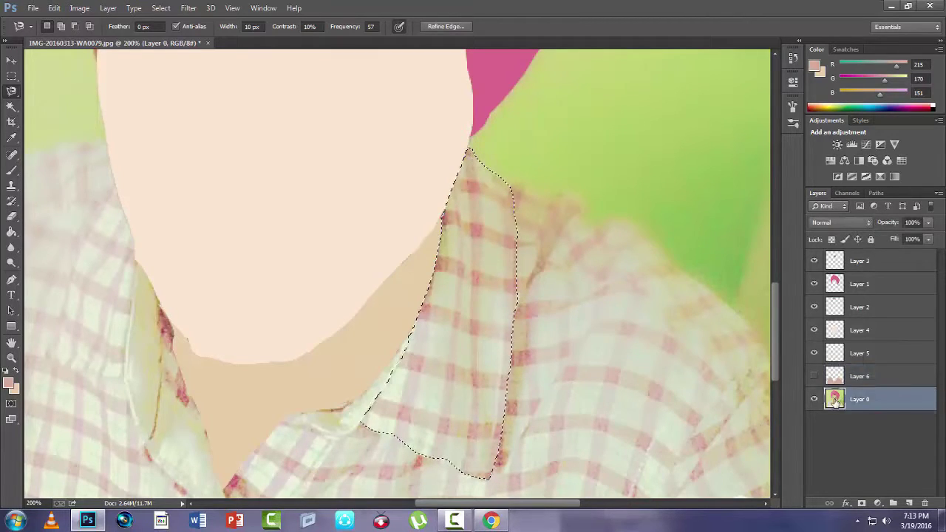
pyautogui.hotkey('ctrl', 'j')
pyautogui.rightClick(837, 399)
pyautogui.click(821, 140)
# - Set the foreground colour to RGB 228, 193, 178 and paint the selected collar flap with it
pyautogui.click(8, 383)
pyautogui.click(360, 154)
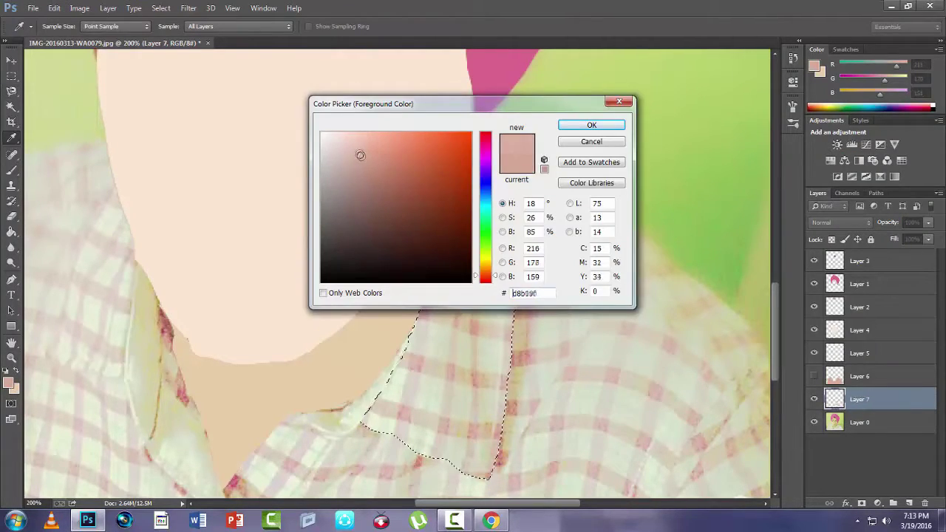
pyautogui.press('Return')
pyautogui.press('b')
pyautogui.moveTo(444, 285)
pyautogui.mouseDown()
pyautogui.moveTo(482, 193)
pyautogui.moveTo(441, 458)
pyautogui.moveTo(488, 318)
pyautogui.mouseUp()
# - Move the collar layer above the shirt layer, check it against the shirt, hide the shirt layer and clear the selection
pyautogui.click(814, 376)
pyautogui.moveTo(857, 399); pyautogui.dragTo(814, 386)
pyautogui.click(814, 399)
pyautogui.click(814, 399)
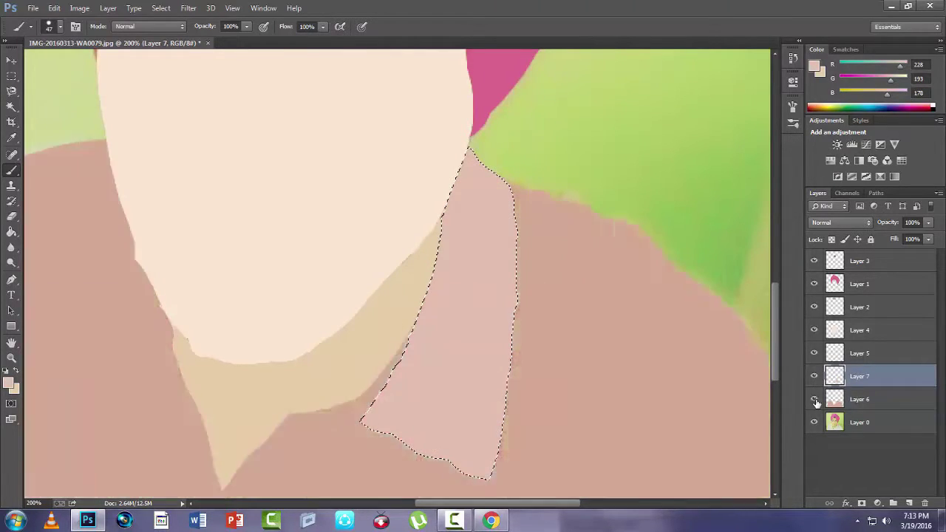
pyautogui.click(815, 399)
pyautogui.click(12, 93)
pyautogui.hotkey('ctrl', 'd')
pyautogui.press('e')
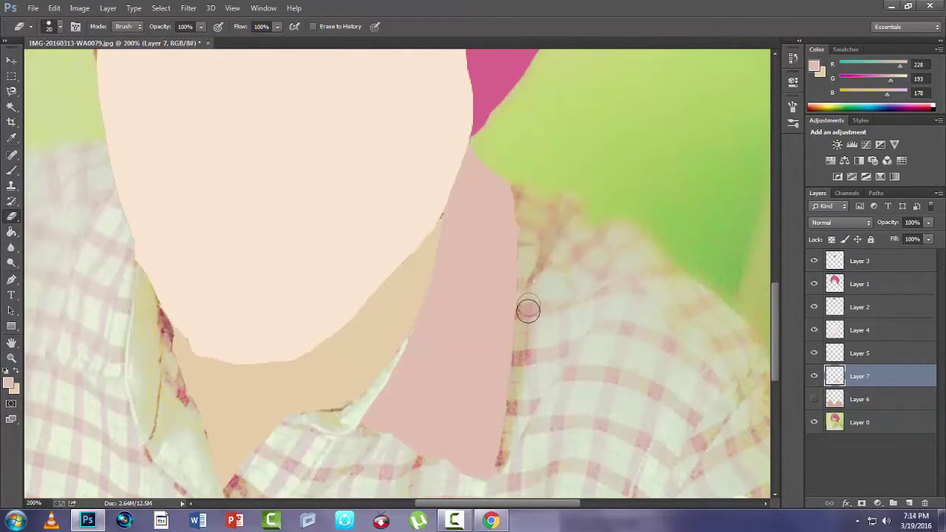
pyautogui.press('b')
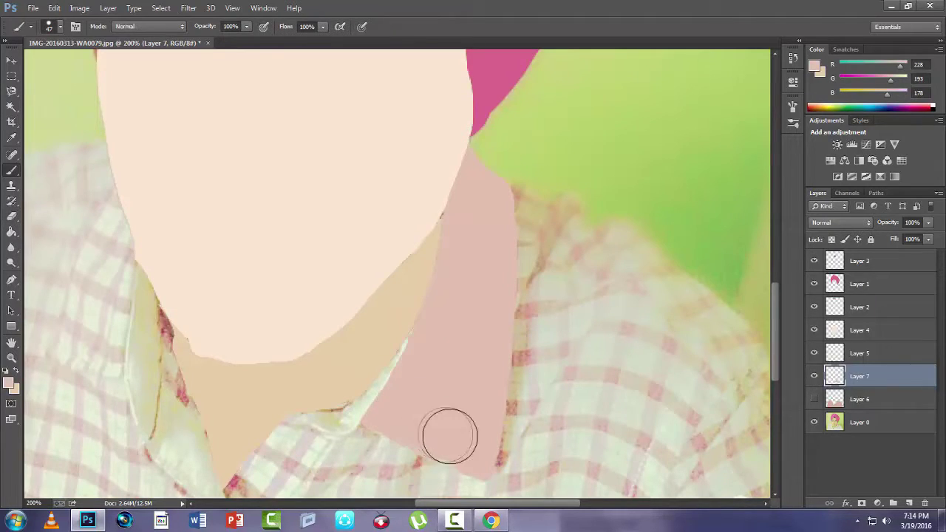
# - Trace the inner collar sliver between the neck and right flap, and add a new empty layer above Layer 0
pyautogui.press('l')
pyautogui.click(415, 324)
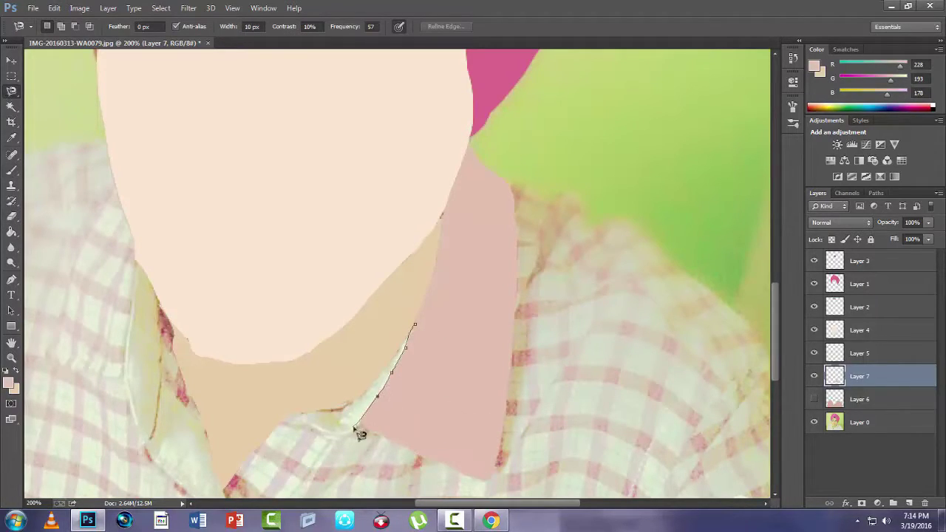
pyautogui.click(415, 325)
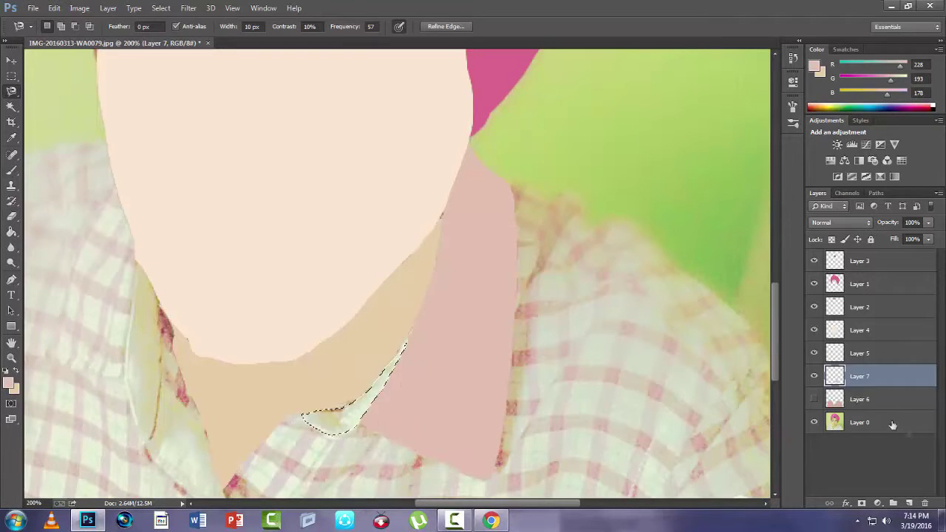
pyautogui.click(893, 424)
pyautogui.hotkey('ctrl', 'alt', 'shift', 'n')
# - Set the foreground colour to white, paint the selected inner collar sliver, and clear the selection
pyautogui.click(11, 385)
pyautogui.click(589, 127)
pyautogui.press('b')
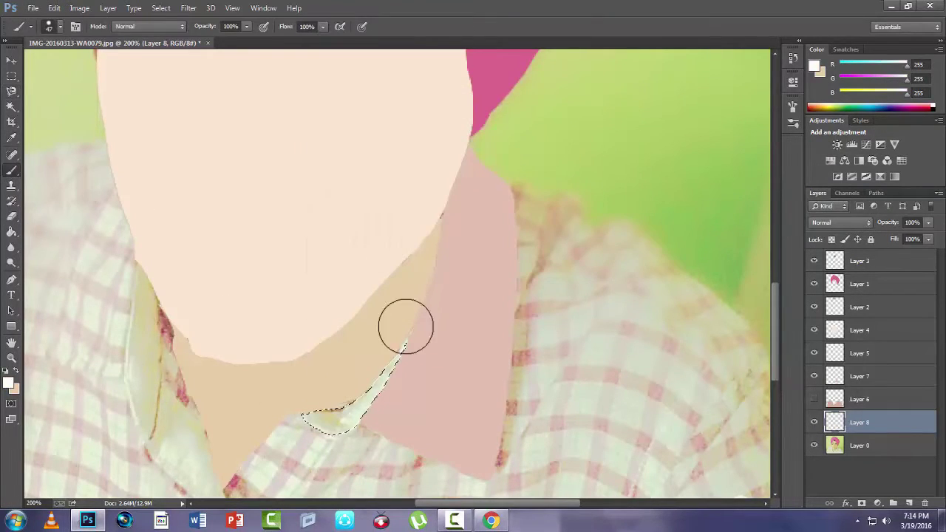
pyautogui.moveTo(406, 328); pyautogui.dragTo(325, 417)
pyautogui.press('l')
pyautogui.hotkey('ctrl', 'd')
pyautogui.press('b')
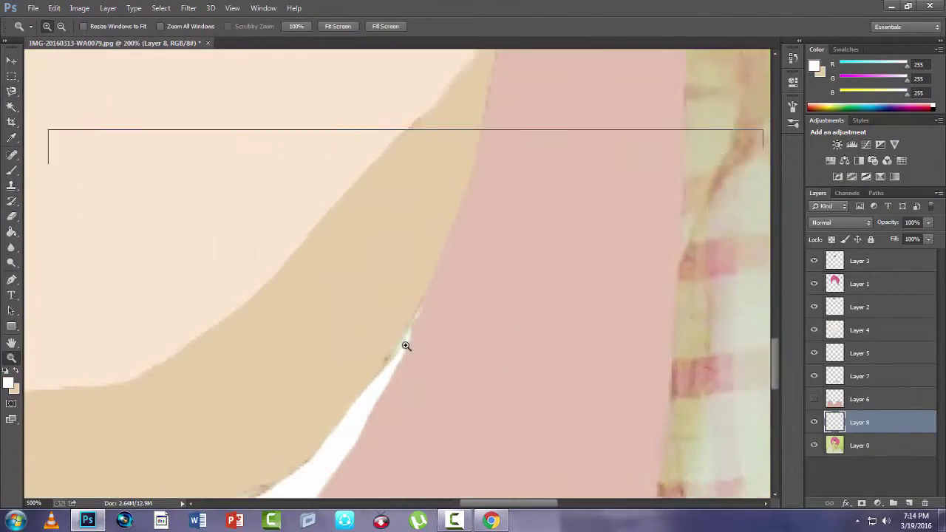
# - Extend the white sliver's upper tip along the neck and collar edge with a 1 px brush
pyautogui.click(406, 346)
pyautogui.click(11, 170)
pyautogui.rightClick(253, 226)
pyautogui.moveTo(322, 257); pyautogui.dragTo(313, 257)
pyautogui.click(333, 448)
pyautogui.rightClick(322, 287)
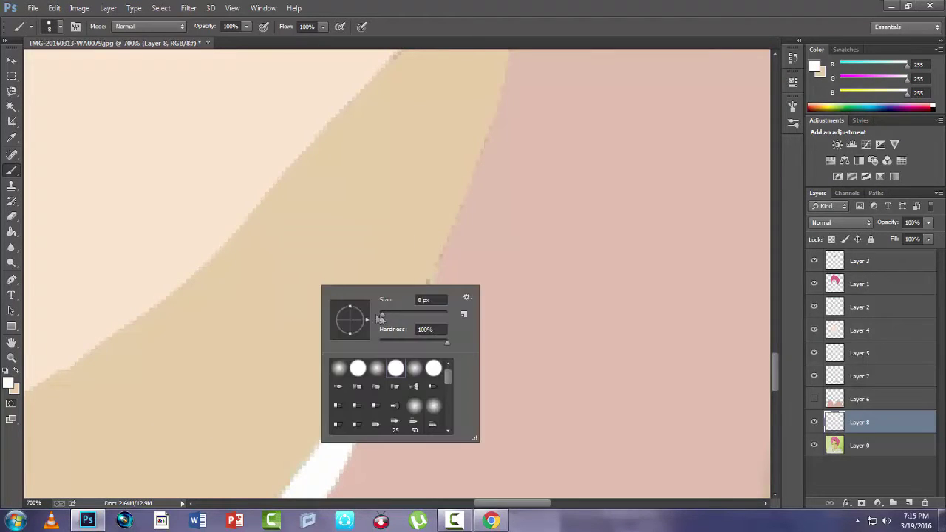
pyautogui.doubleClick(430, 299)
pyautogui.write('1')
pyautogui.press('Return')
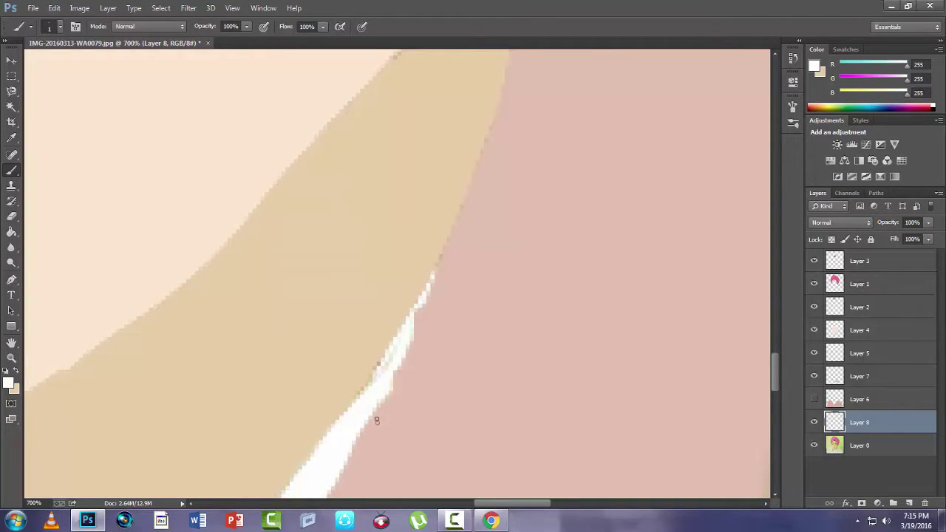
pyautogui.rightClick(390, 349)
pyautogui.moveTo(451, 379); pyautogui.dragTo(459, 380)
pyautogui.rightClick(360, 330)
# - Fill out the lower part of the white inner collar sliver with a 19 px brush
pyautogui.click(11, 359)
pyautogui.rightClick(224, 276)
pyautogui.click(258, 353)
pyautogui.rightClick(289, 351)
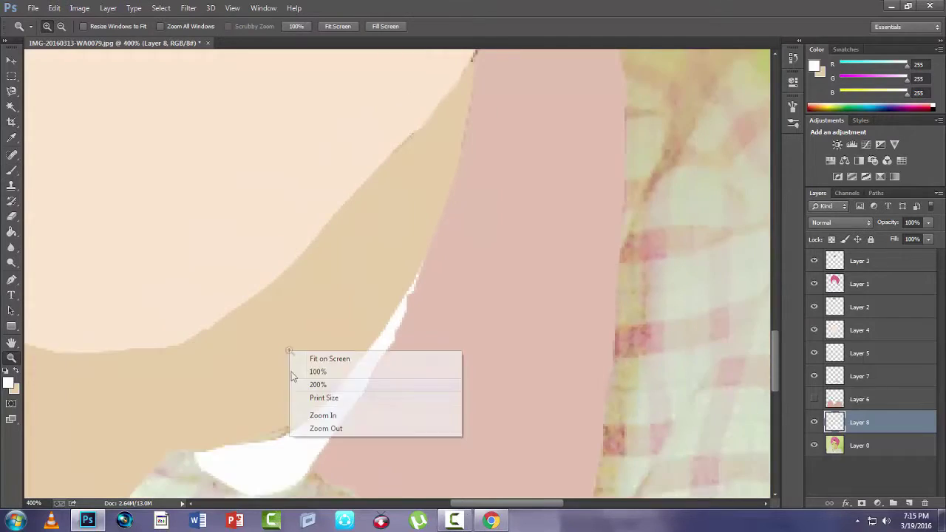
pyautogui.click(325, 429)
pyautogui.click(11, 170)
pyautogui.moveTo(314, 392); pyautogui.dragTo(252, 400)
# - Trace the left inner collar strip on Layer 0 with the Magnetic Lasso, down to the shirt's bottom, and copy it to a new layer
pyautogui.click(858, 377)
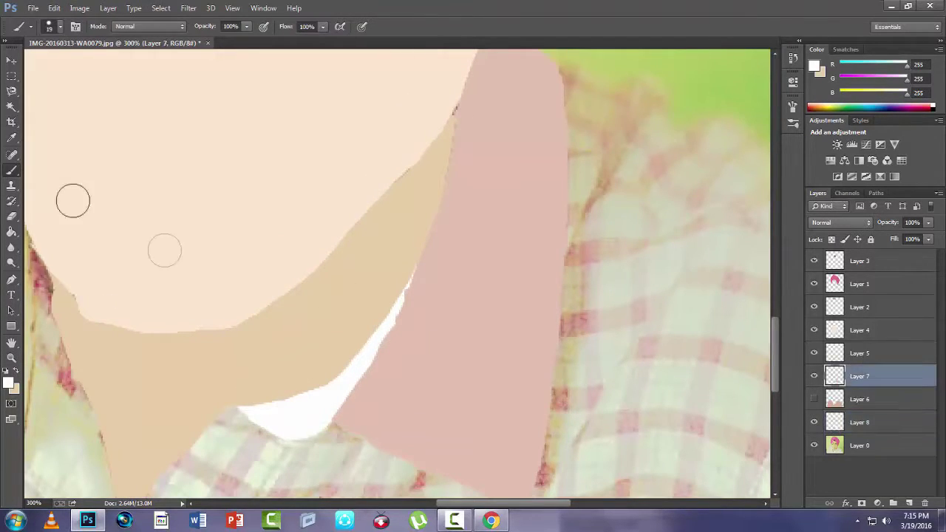
pyautogui.press('e')
pyautogui.hscroll(-5, 765, 277)
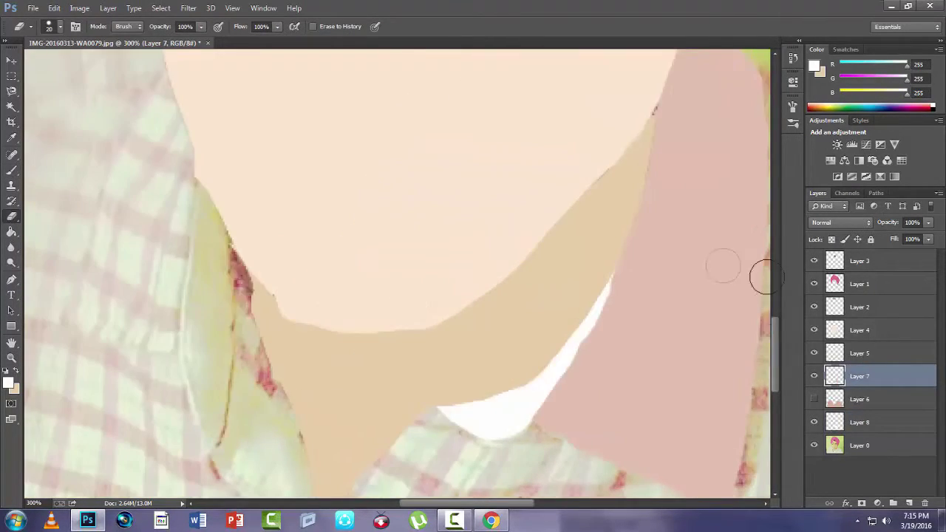
pyautogui.scroll(-6, 766, 277)
pyautogui.click(11, 91)
pyautogui.scroll(1, 228, 108)
pyautogui.click(879, 446)
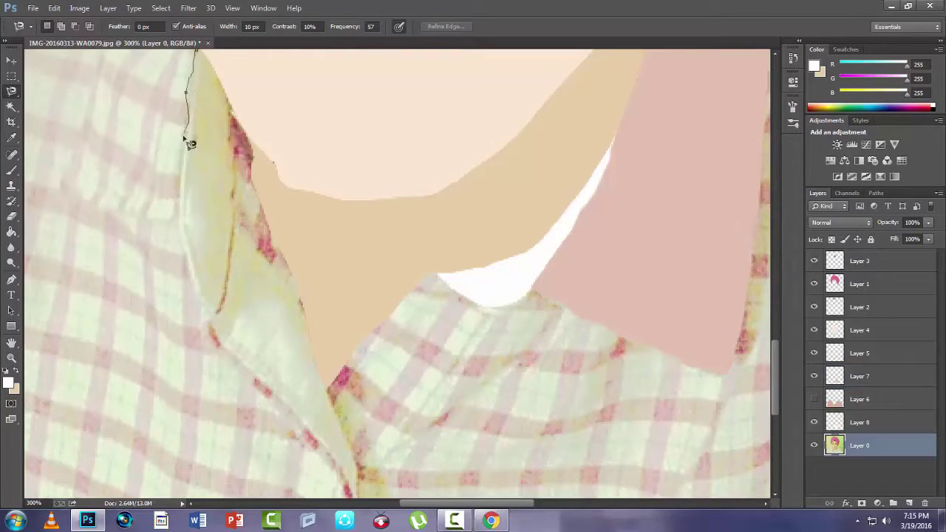
pyautogui.doubleClick(328, 455)
pyautogui.hotkey('ctrl', 'd')
pyautogui.scroll(-1, 356, 483)
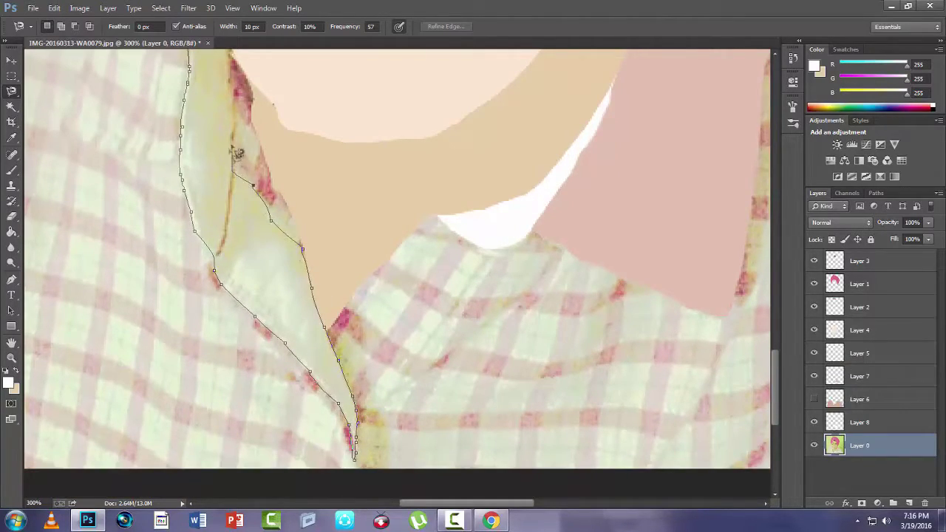
pyautogui.scroll(1, 228, 60)
pyautogui.click(201, 77)
pyautogui.hotkey('ctrl', 'j')
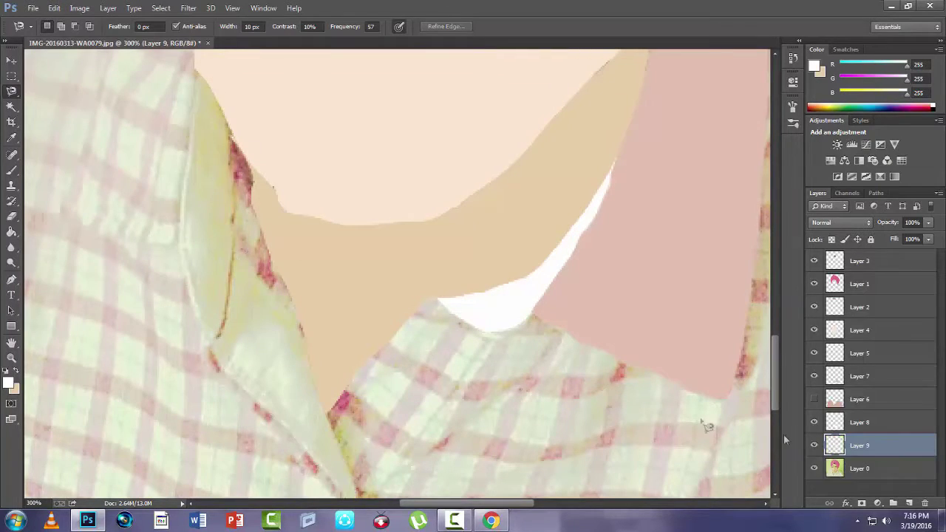
# - Select the left collar strip layer's pixels and paint them white
pyautogui.rightClick(835, 445)
pyautogui.click(821, 197)
pyautogui.click(11, 170)
pyautogui.moveTo(211, 82)
pyautogui.mouseDown()
pyautogui.moveTo(229, 97)
pyautogui.moveTo(236, 337)
pyautogui.moveTo(321, 363)
pyautogui.moveTo(222, 252)
pyautogui.mouseUp()
pyautogui.scroll(-1, 519, 369)
# - Show the shirt layer and move Layers 9 and 8 above it in the stack
pyautogui.click(814, 399)
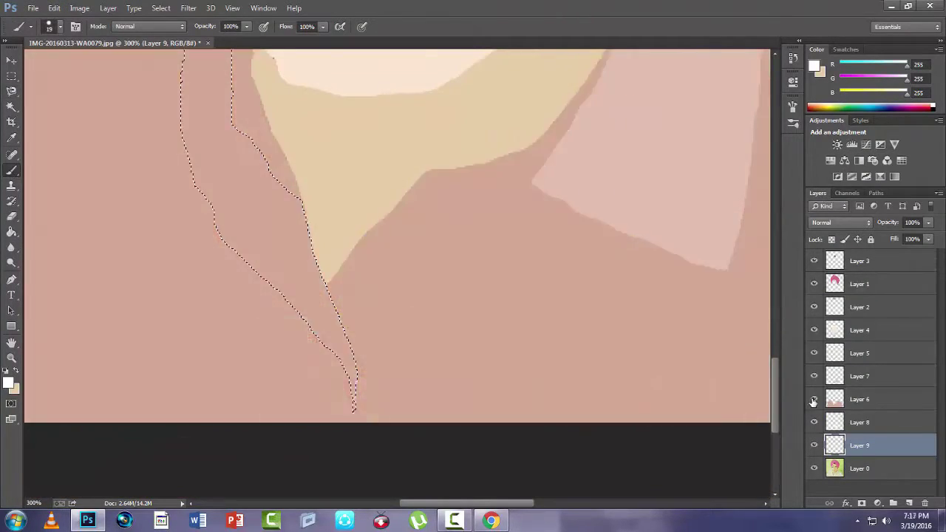
pyautogui.moveTo(860, 445); pyautogui.dragTo(860, 411)
pyautogui.moveTo(775, 416); pyautogui.dragTo(775, 390)
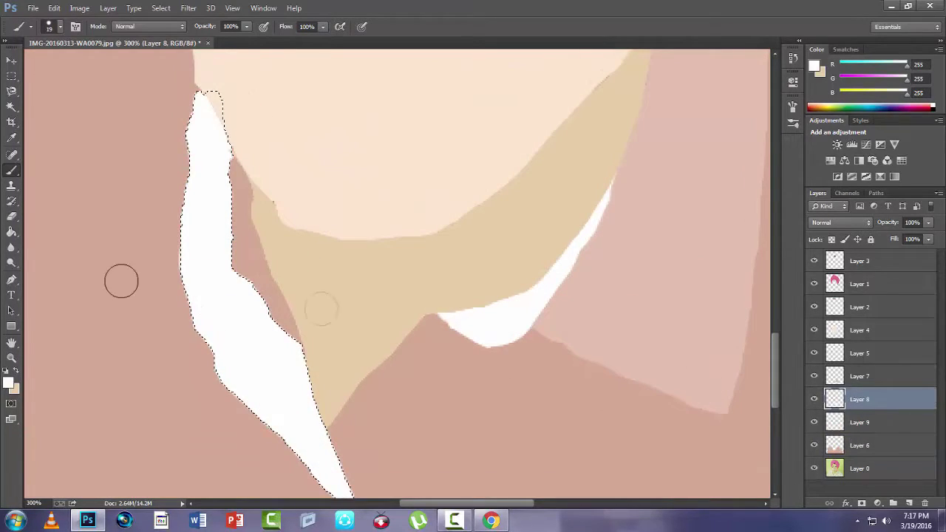
# - Hide Layers 6 and 9, clear the selection, and paint the left collar strip white freehand on Layer 8, following the photo
pyautogui.click(815, 445)
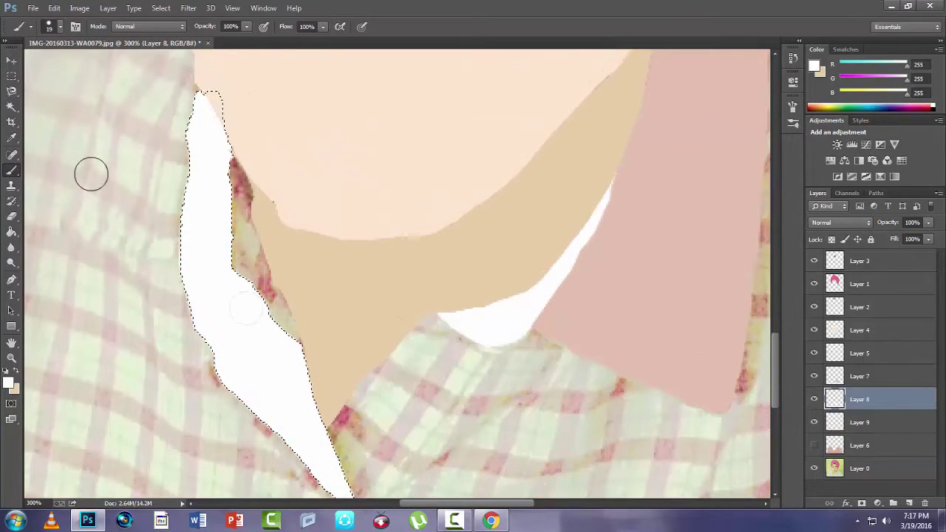
pyautogui.click(814, 423)
pyautogui.hotkey('ctrl', 'd')
pyautogui.moveTo(212, 101)
pyautogui.mouseDown()
pyautogui.moveTo(197, 235)
pyautogui.moveTo(206, 294)
pyautogui.moveTo(228, 360)
pyautogui.moveTo(315, 469)
pyautogui.mouseUp()
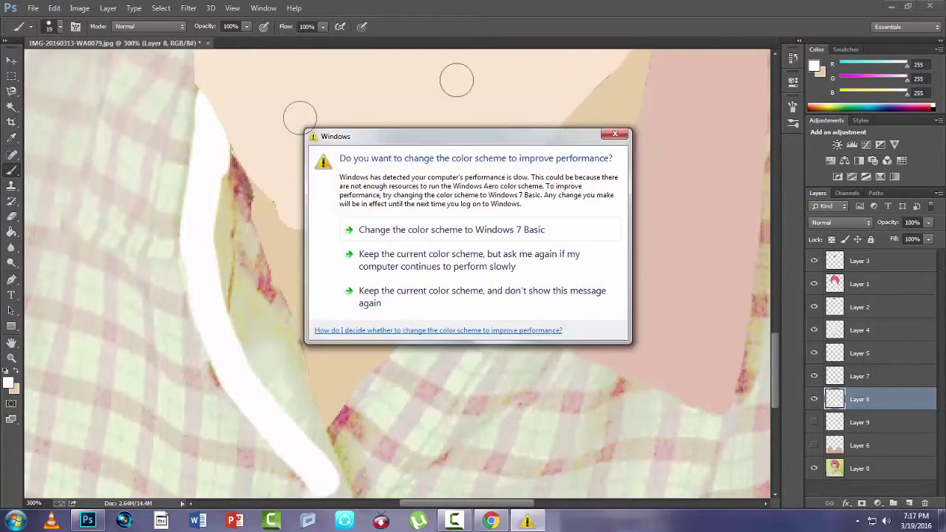
pyautogui.moveTo(213, 165)
pyautogui.mouseDown()
pyautogui.moveTo(217, 264)
pyautogui.moveTo(303, 389)
pyautogui.moveTo(323, 471)
pyautogui.moveTo(241, 330)
pyautogui.moveTo(280, 386)
pyautogui.mouseUp()
pyautogui.scroll(-1, 281, 347)
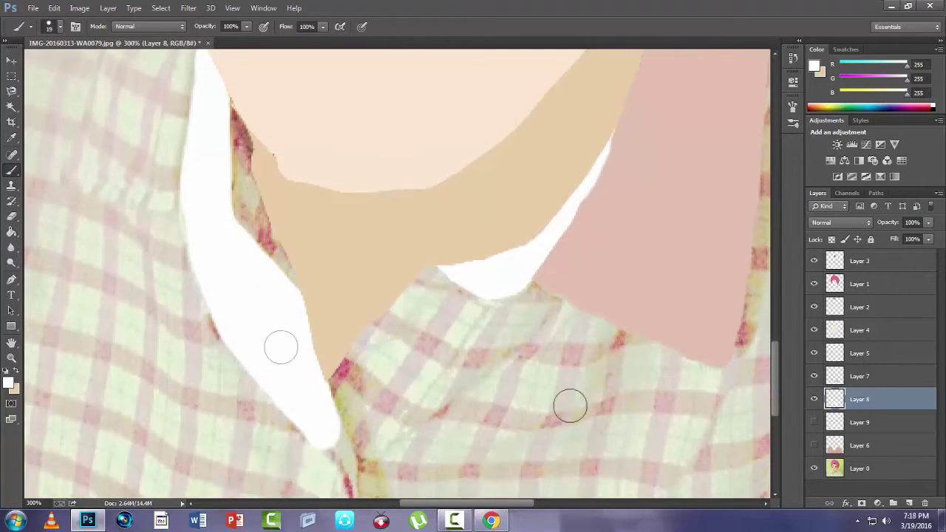
# - Paint the narrow lower tail of the left collar strip in white with a 5 px brush
pyautogui.click(816, 422)
pyautogui.click(815, 422)
pyautogui.rightClick(281, 374)
pyautogui.click(346, 380)
pyautogui.moveTo(316, 424); pyautogui.dragTo(354, 498)
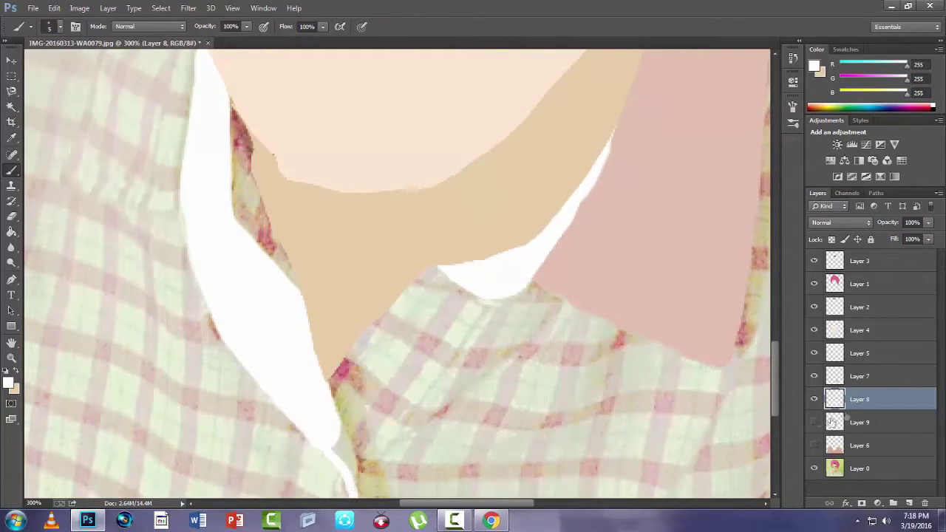
# - Show Layer 9 and the shirt layer again and check the collar within the whole illustration
pyautogui.click(815, 423)
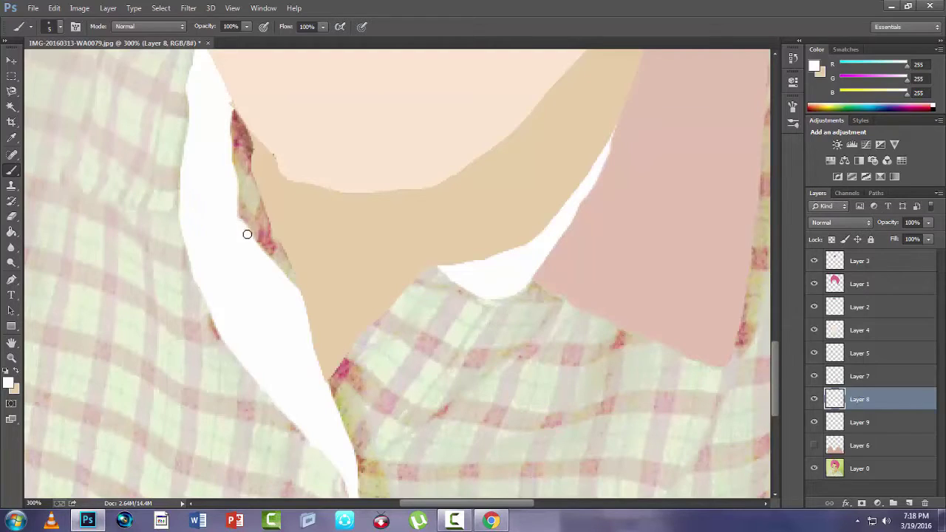
pyautogui.press('e')
pyautogui.click(814, 445)
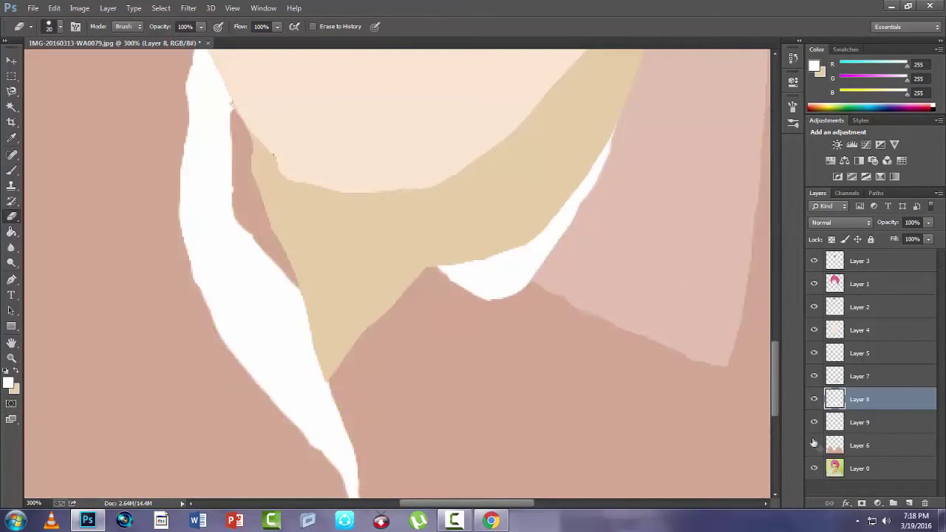
pyautogui.click(834, 379)
pyautogui.click(827, 399)
pyautogui.click(12, 359)
pyautogui.rightClick(223, 232)
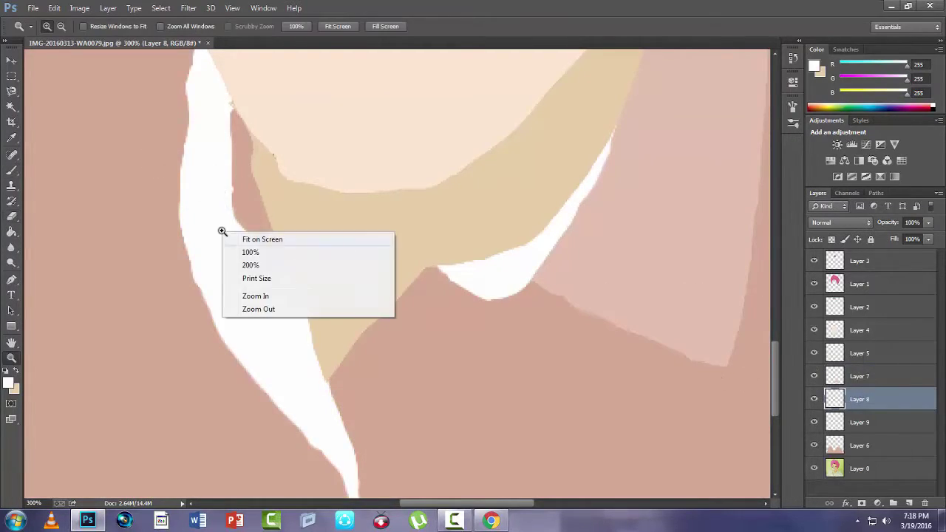
pyautogui.click(258, 308)
pyautogui.rightClick(311, 230)
pyautogui.click(351, 306)
pyautogui.rightClick(325, 229)
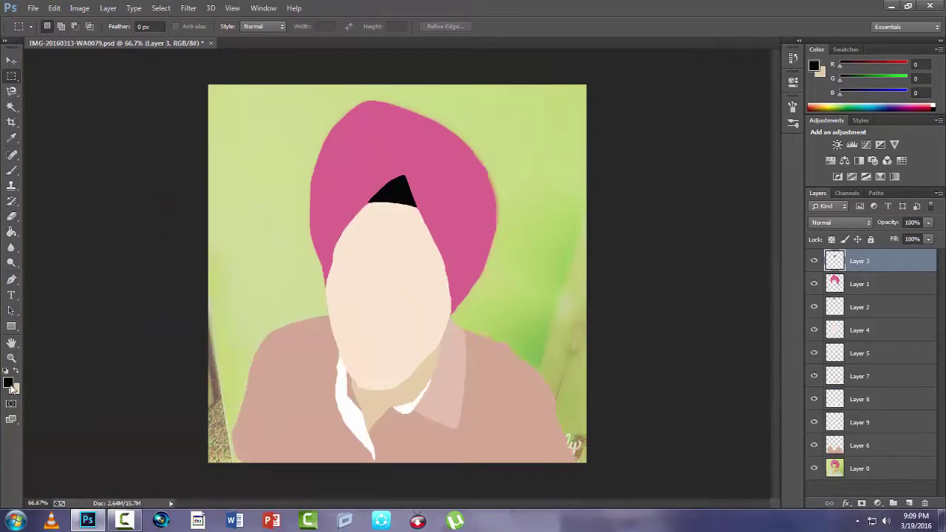
# - Set the foreground colour to white and paint the gap between the left collar strip and the neck on Layer 9 with a 10 px brush
pyautogui.click(814, 65)
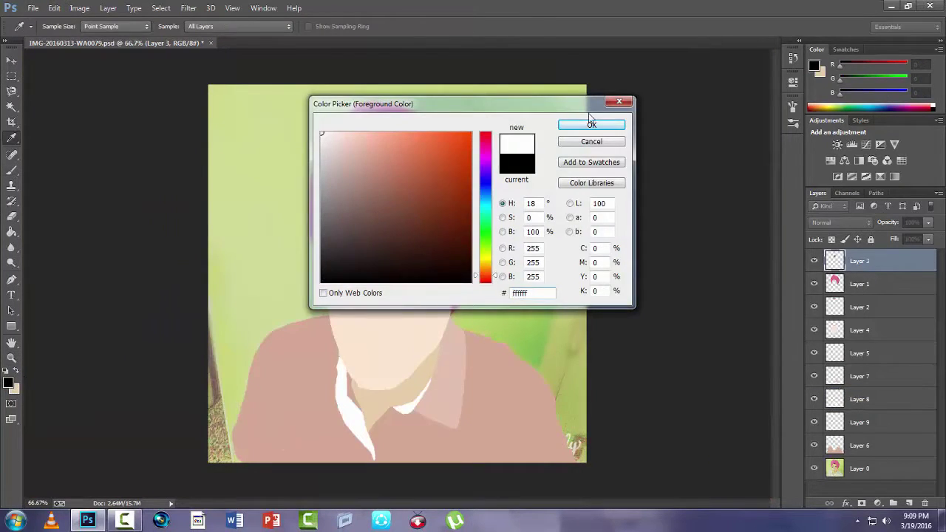
pyautogui.press('Return')
pyautogui.click(12, 358)
pyautogui.press('d')
pyautogui.press('x')
pyautogui.click(338, 403)
pyautogui.click(344, 393)
pyautogui.click(346, 383)
pyautogui.press('b')
pyautogui.rightClick(346, 325)
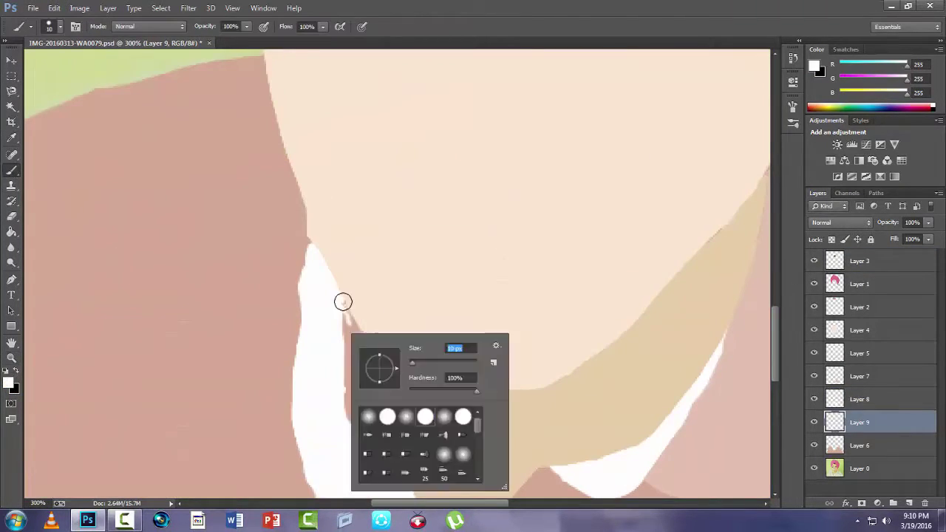
pyautogui.moveTo(362, 305)
pyautogui.mouseDown()
pyautogui.moveTo(350, 391)
pyautogui.moveTo(377, 385)
pyautogui.mouseUp()
pyautogui.scroll(-5, 377, 385)
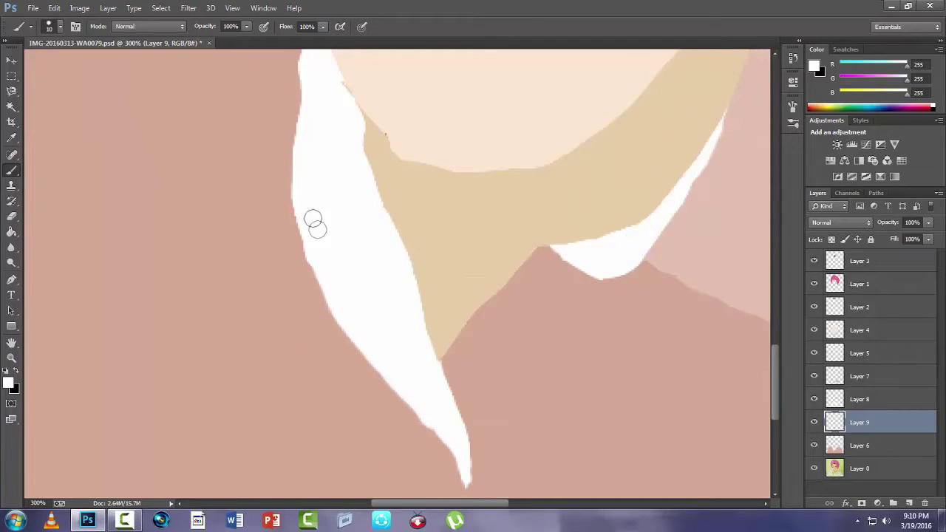
# - Smooth the outer and inner edges of the white left collar strip with a 20 px eraser
pyautogui.press('e')
pyautogui.moveTo(285, 244); pyautogui.dragTo(294, 267)
pyautogui.moveTo(357, 224); pyautogui.dragTo(365, 237)
# - Move Layer 5 above Layer 4 and paint along the neck's edge beside the left collar strip in the sampled neck colour
pyautogui.click(860, 331)
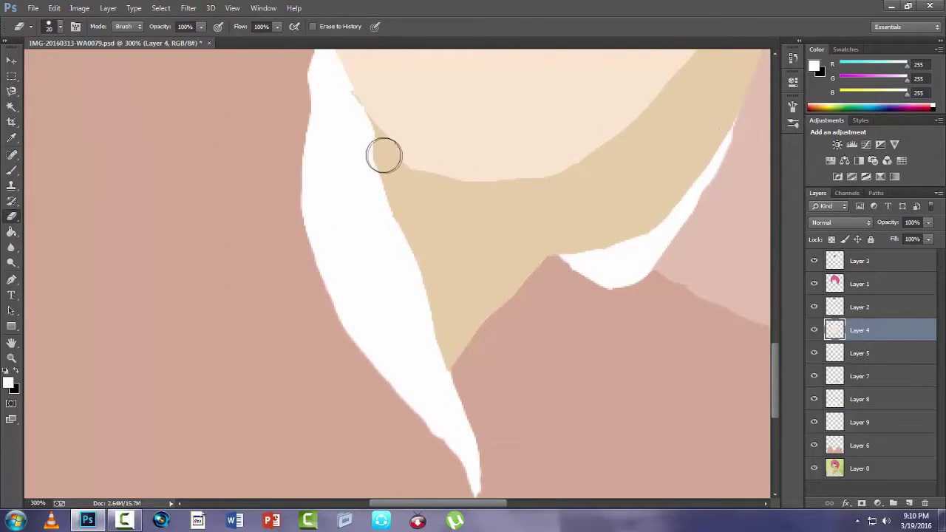
pyautogui.moveTo(860, 354); pyautogui.dragTo(860, 320)
pyautogui.press('b')
pyautogui.keyDown('alt'); pyautogui.click(390, 177); pyautogui.keyUp('alt')
pyautogui.moveTo(384, 155); pyautogui.dragTo(385, 209)
pyautogui.scroll(2, 362, 196)
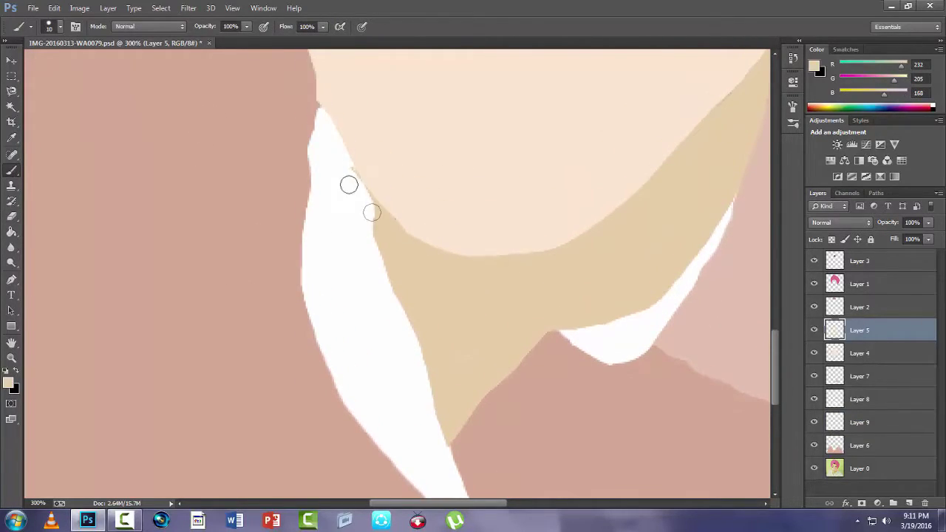
pyautogui.hotkey('alt', '[')
pyautogui.press('e')
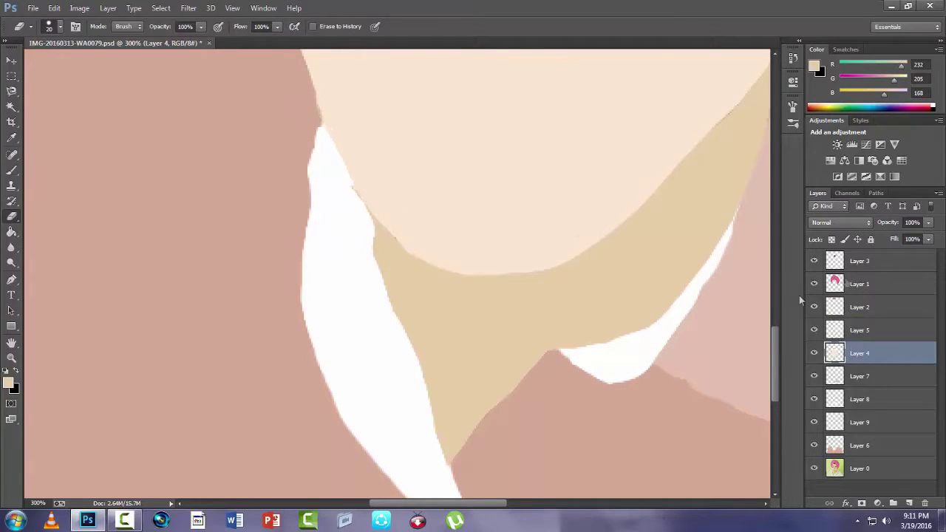
pyautogui.scroll(3, 473, 222)
pyautogui.press('b')
pyautogui.click(860, 377)
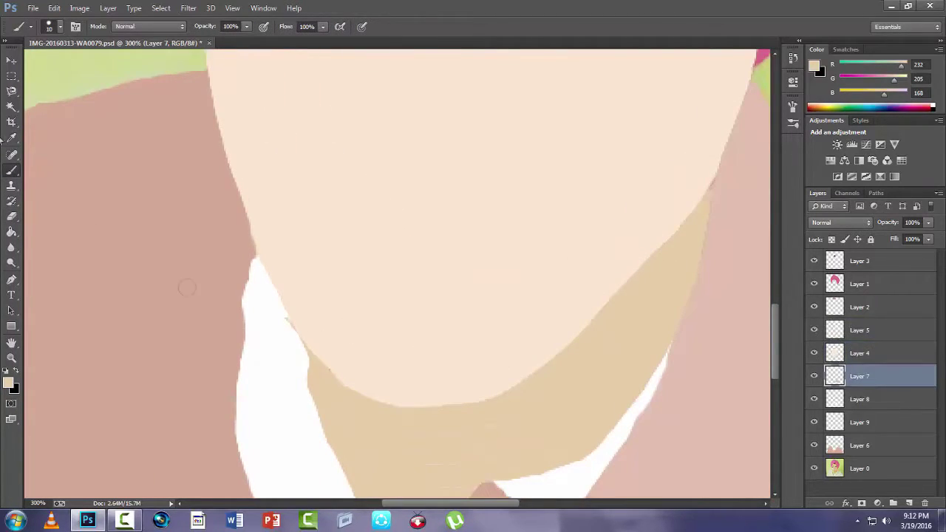
pyautogui.keyDown('alt'); pyautogui.click(274, 384); pyautogui.keyUp('alt')
pyautogui.click(860, 422)
# - Hide Layer 6 and trace the left shirt collar flap in the photo with the Magnetic Lasso as a closed selection
pyautogui.click(11, 359)
pyautogui.keyDown('alt'); pyautogui.click(363, 342); pyautogui.keyUp('alt')
pyautogui.keyDown('alt'); pyautogui.click(363, 343); pyautogui.keyUp('alt')
pyautogui.keyDown('alt'); pyautogui.click(363, 343); pyautogui.keyUp('alt')
pyautogui.click(814, 446)
pyautogui.click(322, 308)
pyautogui.click(322, 309)
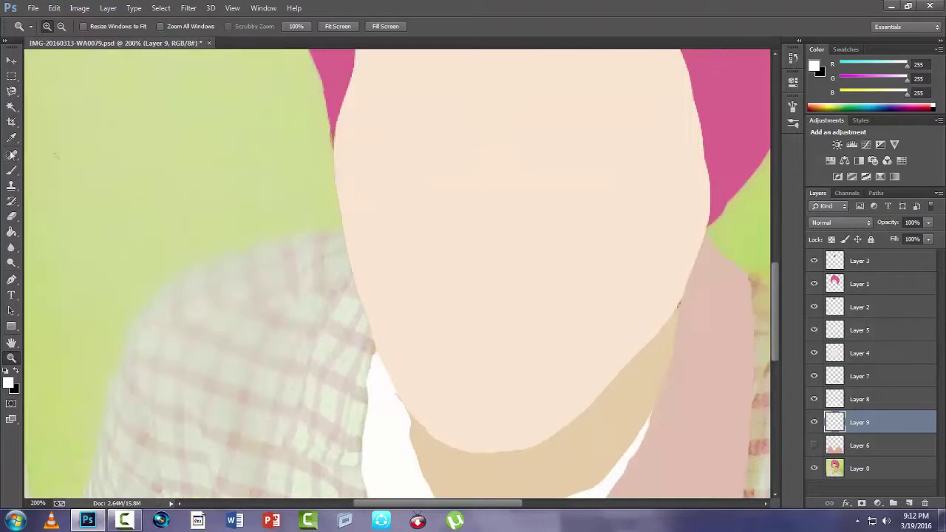
pyautogui.click(11, 91)
pyautogui.scroll(-4, 340, 214)
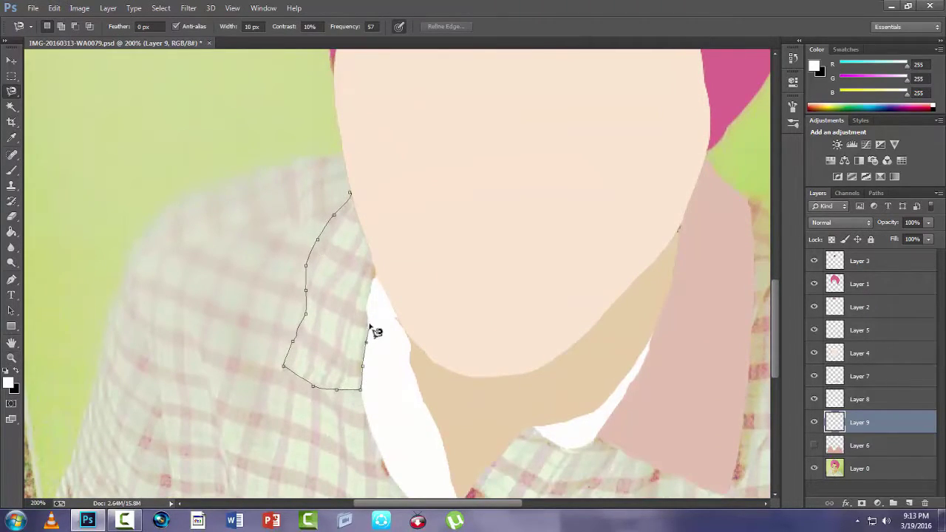
pyautogui.click(351, 194)
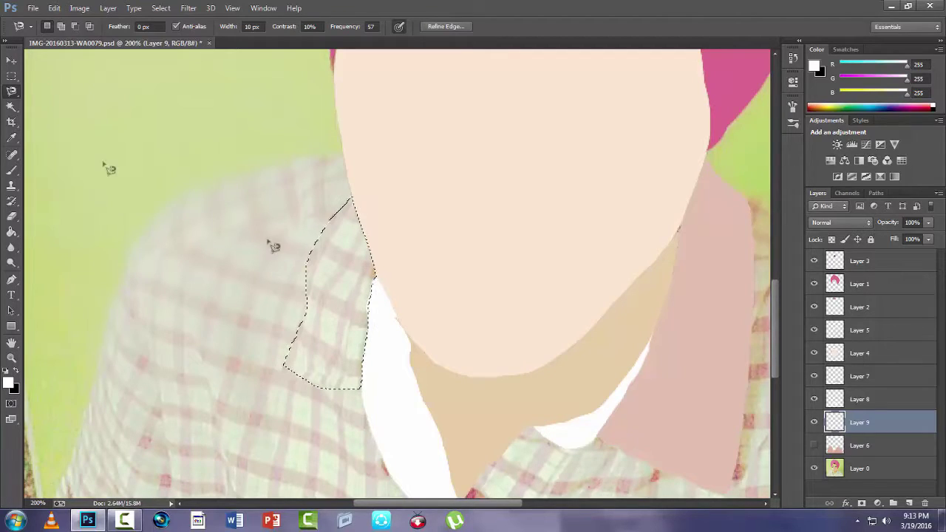
# - Copy the traced left collar flap from Layer 0 to a new layer and select that layer's pixels
pyautogui.click(881, 472)
pyautogui.hotkey('ctrl', 'j')
pyautogui.rightClick(835, 472)
pyautogui.click(816, 217)
# - Sample the right collar's pink and paint the selected left collar flap with it, using a 38 px brush
pyautogui.click(12, 138)
pyautogui.click(689, 326)
pyautogui.click(11, 170)
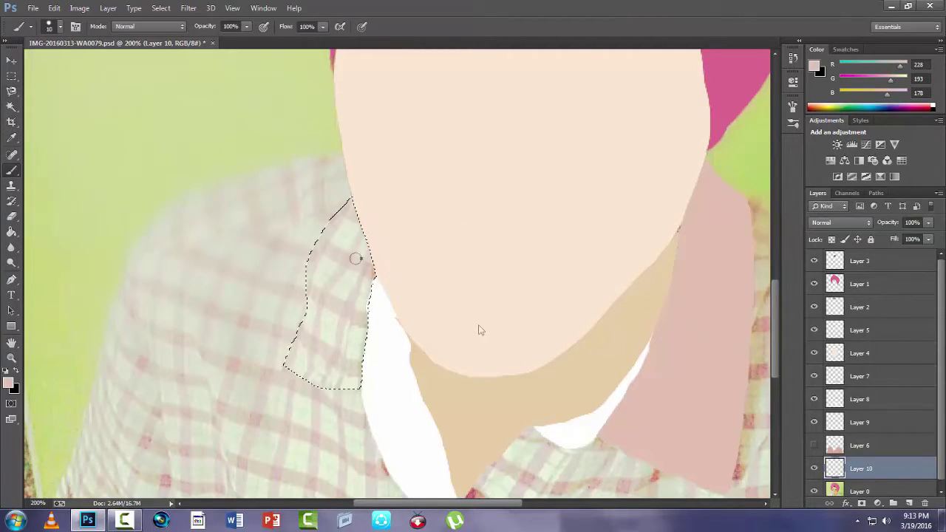
pyautogui.rightClick(351, 253)
pyautogui.moveTo(366, 276); pyautogui.dragTo(376, 275)
pyautogui.moveTo(346, 222)
pyautogui.mouseDown()
pyautogui.moveTo(300, 330)
pyautogui.moveTo(367, 257)
pyautogui.mouseUp()
# - Move the left collar flap layer above Layer 8, clear the selection and show Layer 6 again
pyautogui.moveTo(861, 471); pyautogui.dragTo(860, 438)
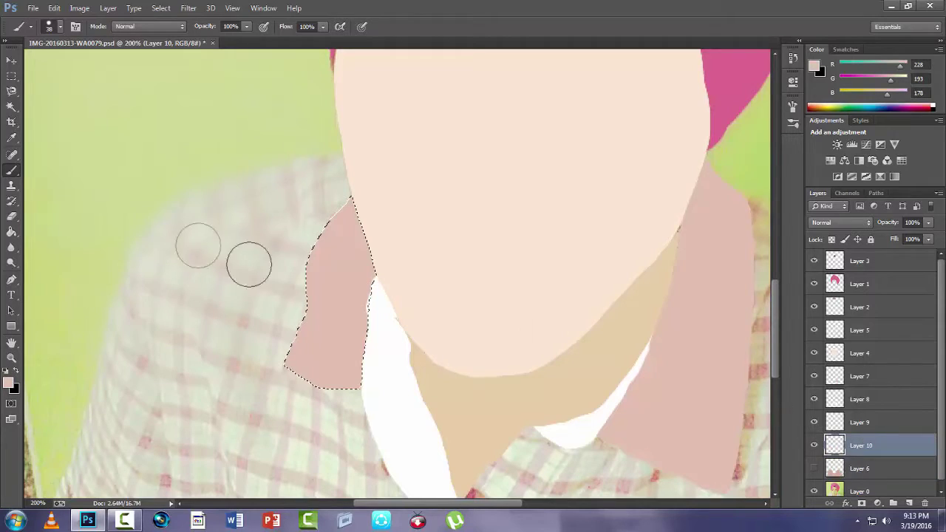
pyautogui.press('w')
pyautogui.hotkey('ctrl', 'd')
pyautogui.press('b')
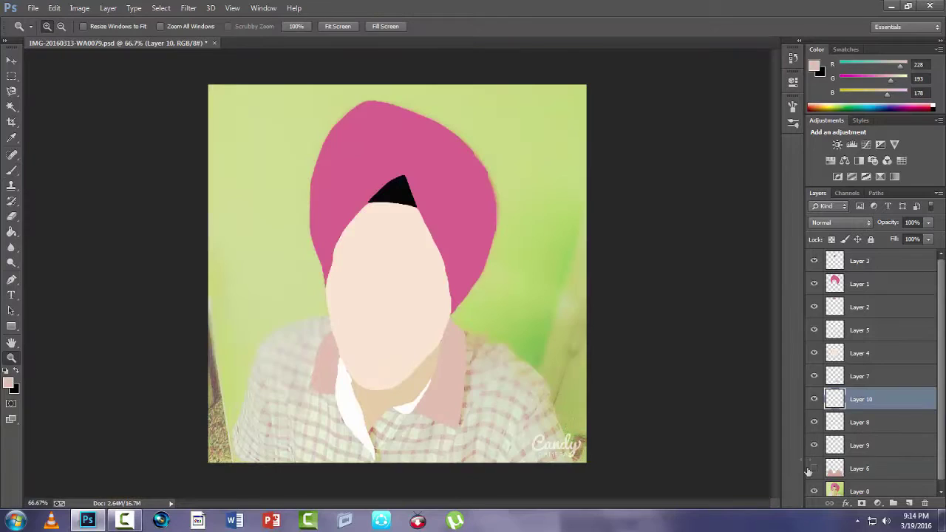
pyautogui.click(814, 469)
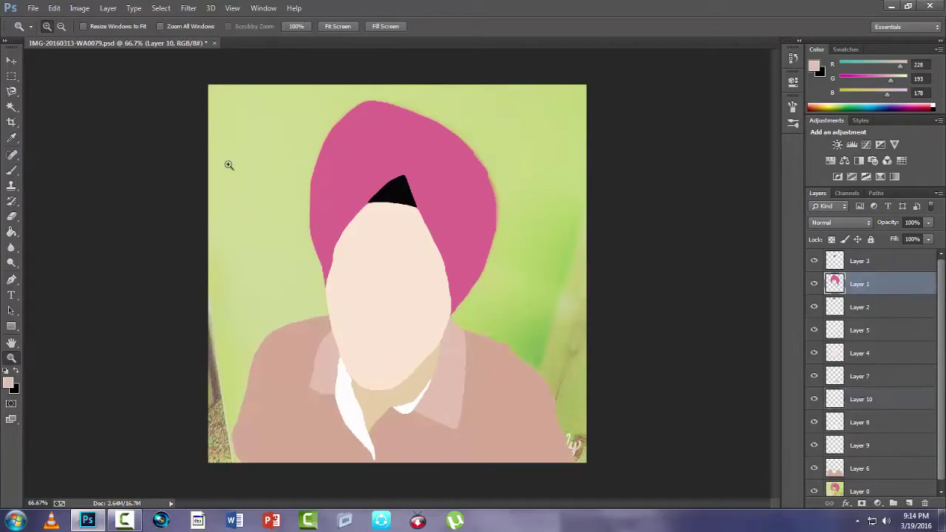
# - Smooth the turban's right edge on Layer 1 by painting it in the sampled pink and erasing the overshoot
pyautogui.doubleClick(496, 192)
pyautogui.click(11, 138)
pyautogui.click(46, 178)
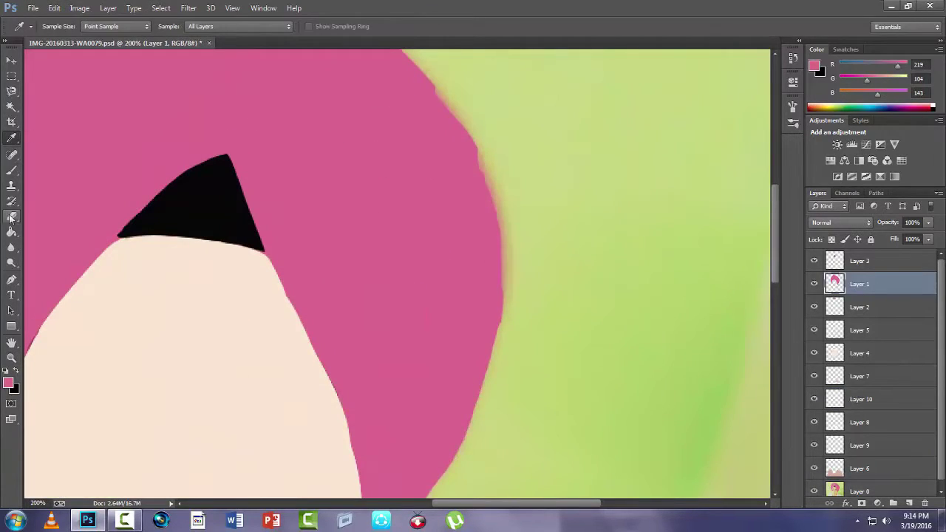
pyautogui.click(11, 170)
pyautogui.moveTo(418, 103)
pyautogui.mouseDown()
pyautogui.moveTo(450, 142)
pyautogui.moveTo(477, 226)
pyautogui.moveTo(483, 281)
pyautogui.moveTo(471, 349)
pyautogui.mouseUp()
pyautogui.moveTo(454, 148)
pyautogui.mouseDown()
pyautogui.moveTo(476, 182)
pyautogui.moveTo(488, 233)
pyautogui.moveTo(465, 349)
pyautogui.mouseUp()
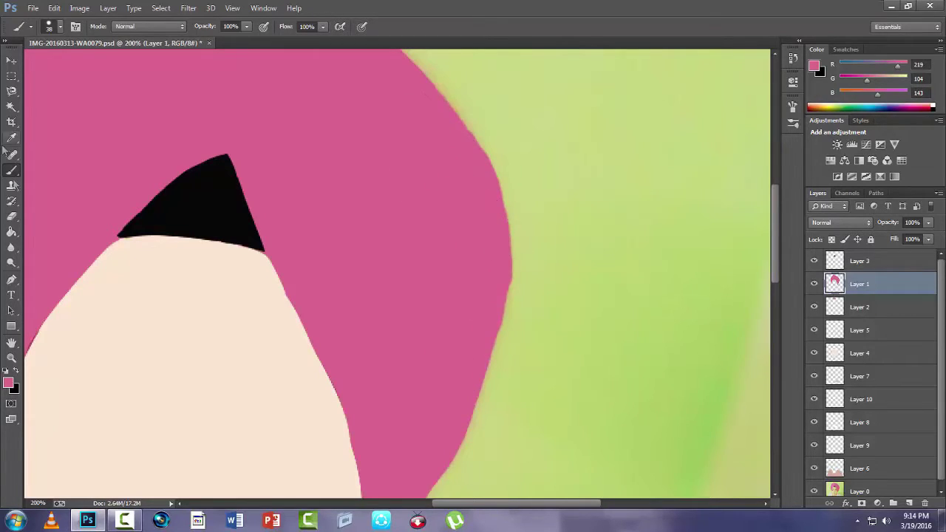
pyautogui.press('e')
pyautogui.moveTo(454, 90)
pyautogui.mouseDown()
pyautogui.moveTo(504, 180)
pyautogui.moveTo(520, 267)
pyautogui.mouseUp()
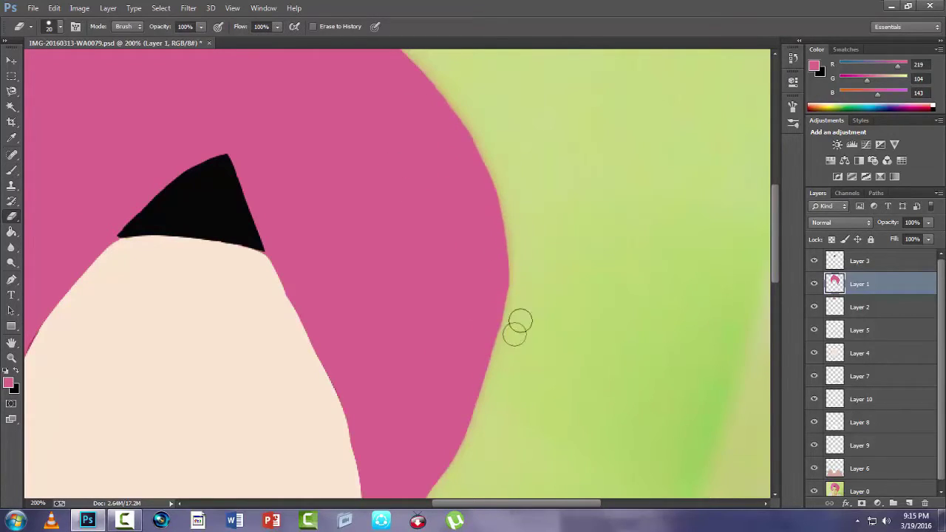
# - Paint over the dark sliver between the turban and the left side of the face in the turban's pink
pyautogui.click(11, 358)
pyautogui.rightClick(214, 223)
pyautogui.click(246, 300)
pyautogui.rightClick(262, 175)
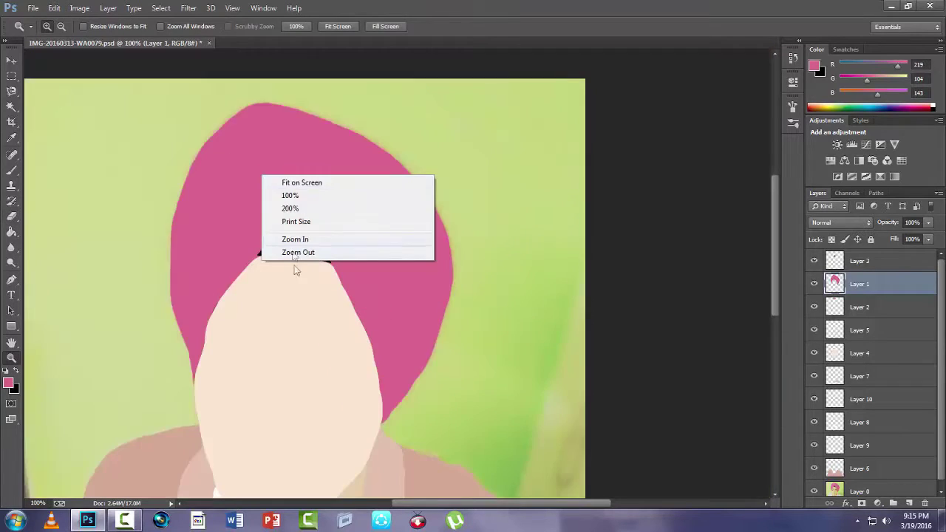
pyautogui.click(297, 253)
pyautogui.moveTo(278, 310); pyautogui.dragTo(343, 247)
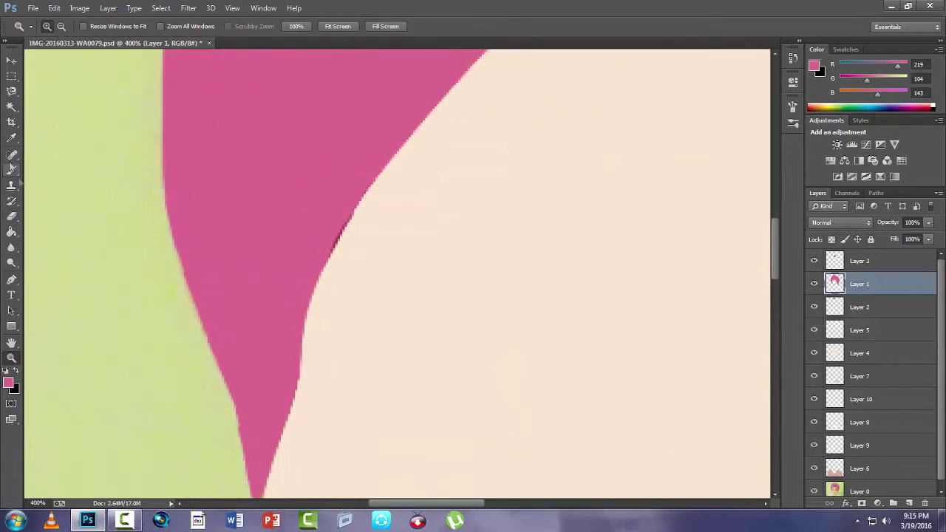
pyautogui.press('b')
pyautogui.scroll(-3, 304, 251)
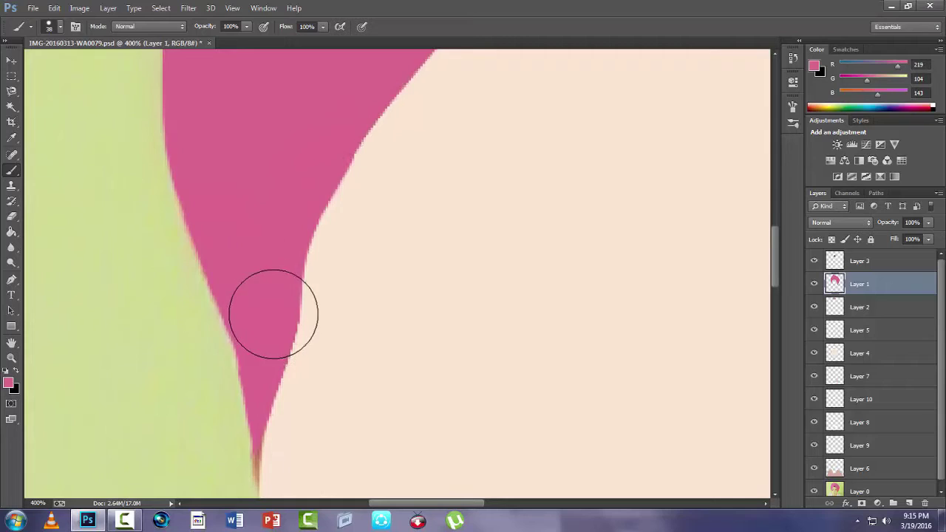
# - Reduce the brush to 1 px and paint the turban's narrow lower left tip pink
pyautogui.rightClick(253, 247)
pyautogui.moveTo(324, 183); pyautogui.dragTo(314, 183)
pyautogui.click(260, 354)
pyautogui.rightClick(259, 354)
pyautogui.moveTo(320, 289); pyautogui.dragTo(315, 290)
pyautogui.click(257, 410)
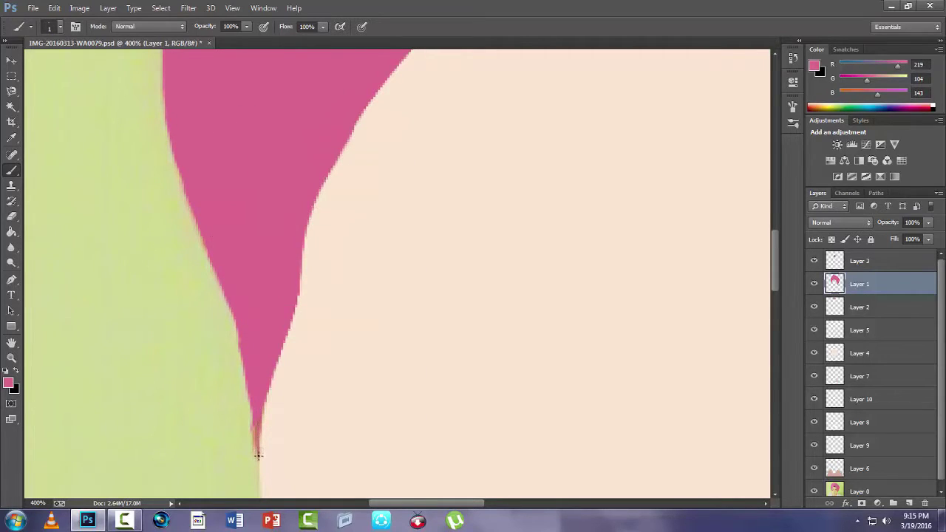
pyautogui.scroll(-1, 145, 247)
# - Return to the whole illustration and hide Layer 6 to expose the photo's checked shirt
pyautogui.press('z')
pyautogui.hotkey('ctrl', '-')
pyautogui.hotkey('ctrl', '-')
pyautogui.hotkey('ctrl', '-')
pyautogui.hotkey('ctrl', '-')
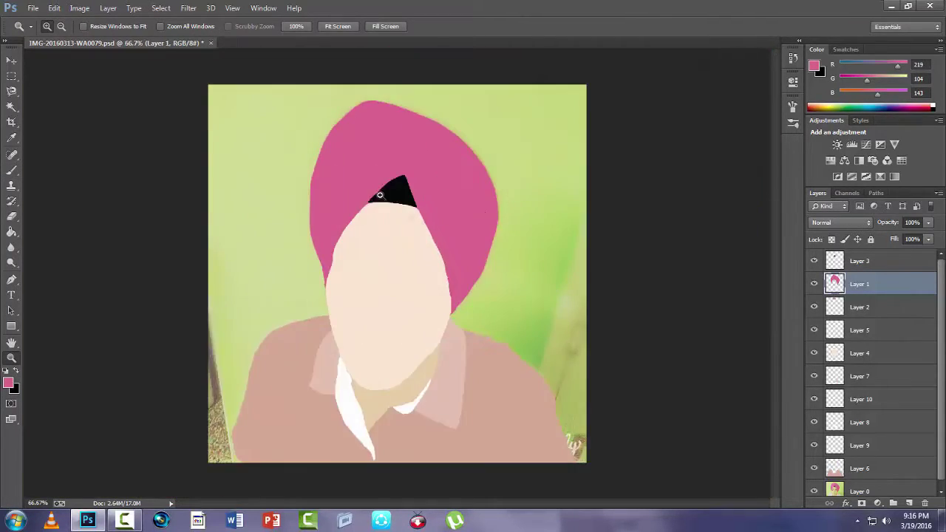
pyautogui.click(814, 469)
pyautogui.click(814, 469)
pyautogui.scroll(-1, 944, 448)
pyautogui.click(814, 462)
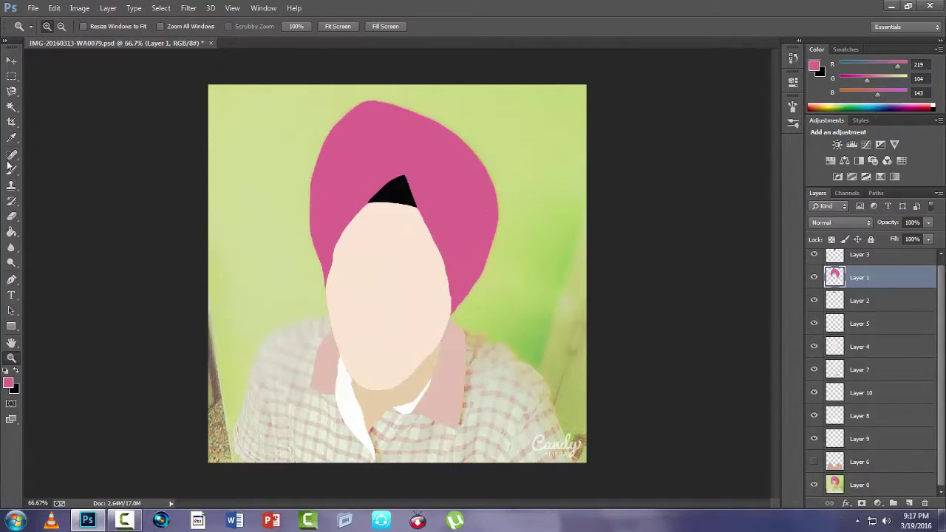
# - Trace the narrow shadow fold along the right collar's outer edge up to the shoulder with the Magnetic Lasso
pyautogui.click(467, 399)
pyautogui.click(467, 400)
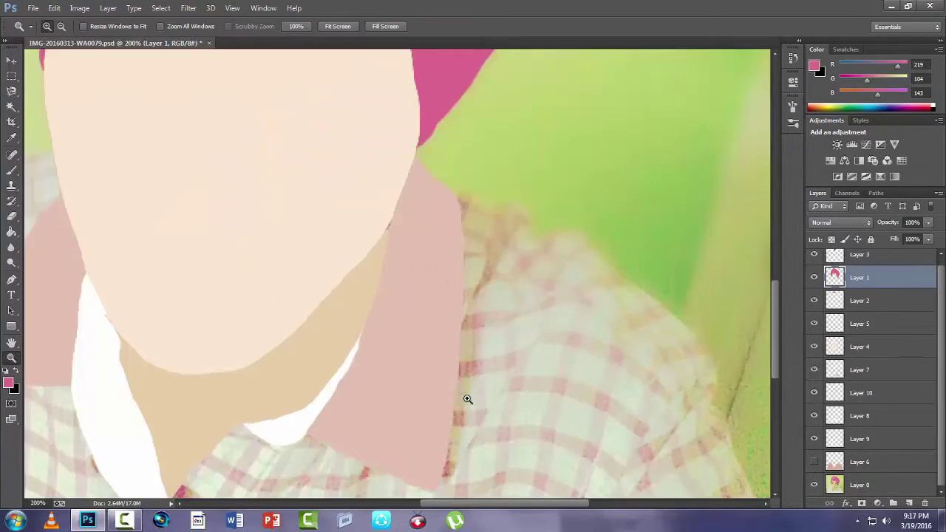
pyautogui.click(467, 399)
pyautogui.scroll(-3, 463, 348)
pyautogui.press('l')
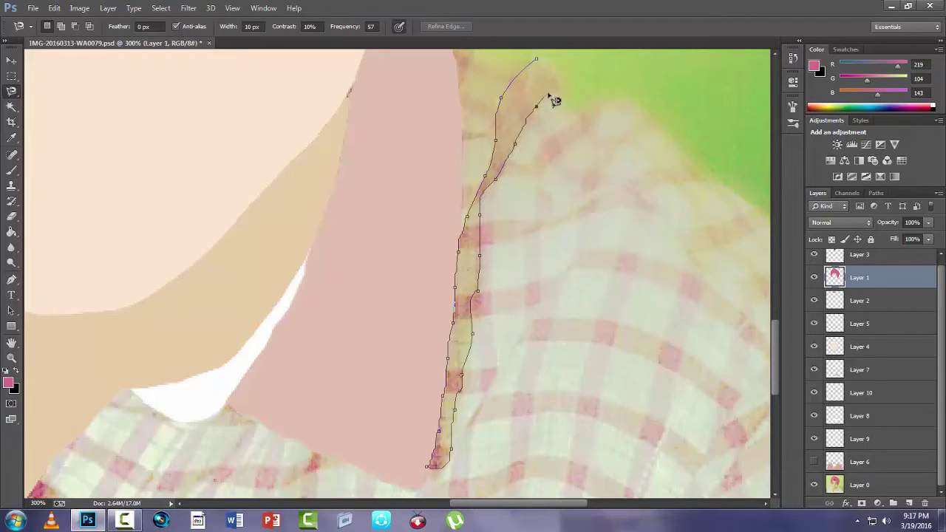
pyautogui.click(543, 65)
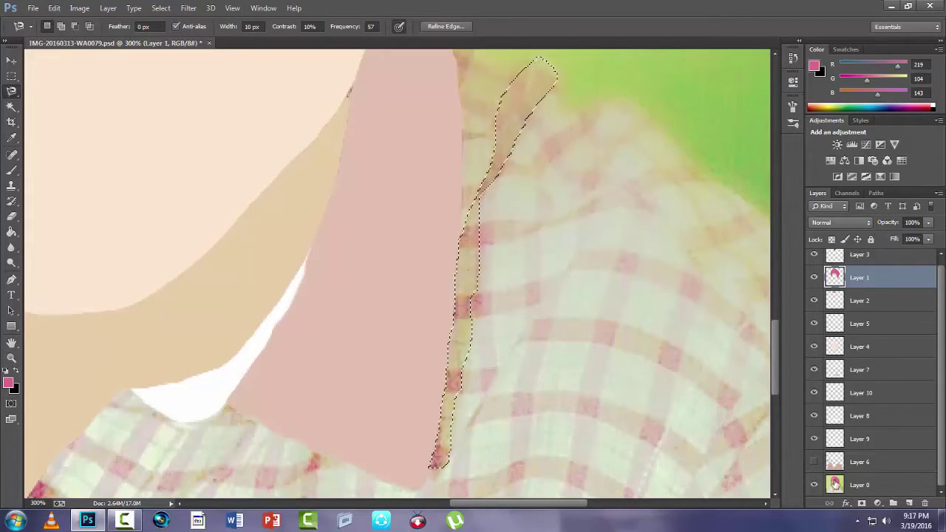
# - Copy the traced shadow fold from Layer 0 to a new layer and select that layer's pixels
pyautogui.click(856, 484)
pyautogui.hotkey('ctrl', 'j')
pyautogui.rightClick(835, 485)
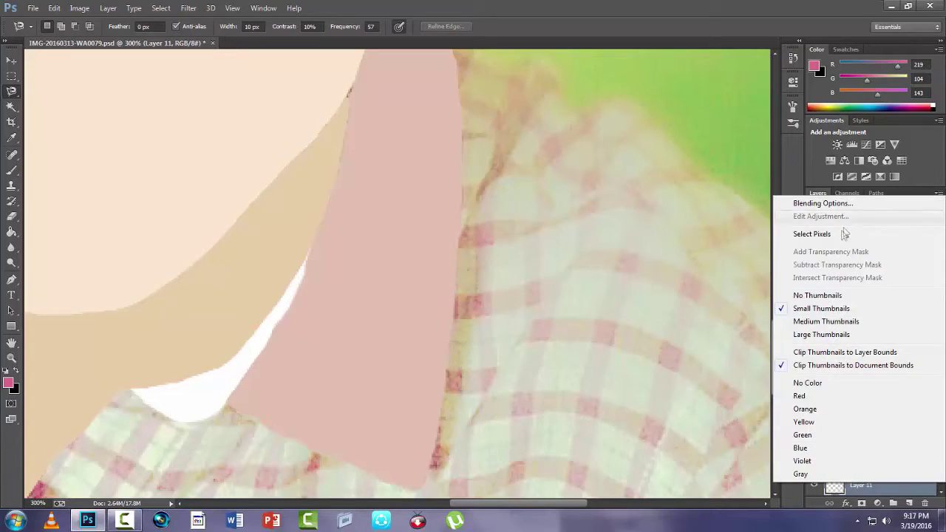
pyautogui.click(788, 232)
# - Switch the foreground colour to black and paint the whole selected shadow fold with a 78 px brush
pyautogui.click(18, 374)
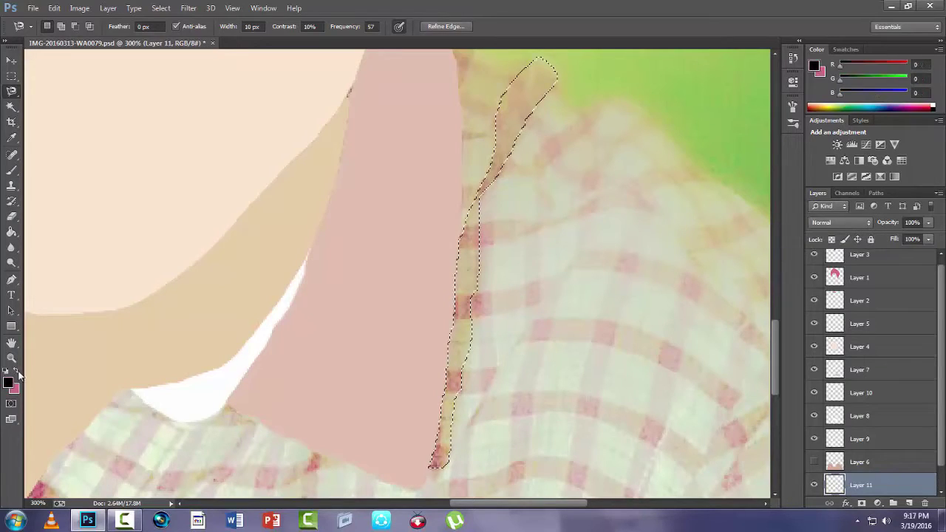
pyautogui.click(11, 171)
pyautogui.rightClick(527, 82)
pyautogui.click(613, 109)
pyautogui.moveTo(546, 75); pyautogui.dragTo(430, 488)
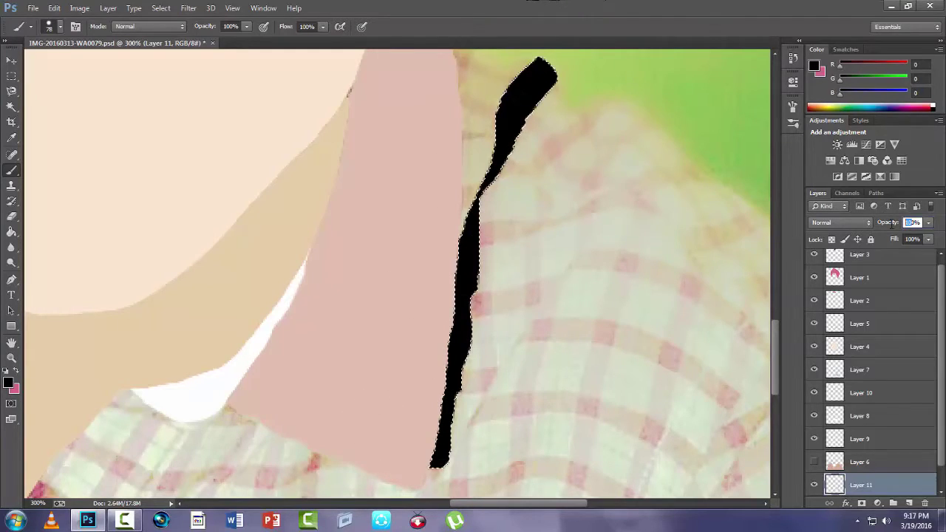
# - Set the shadow fold layer's opacity to 10%, show Layer 6 and move the fold layer above it
pyautogui.write('15')
pyautogui.click(815, 463)
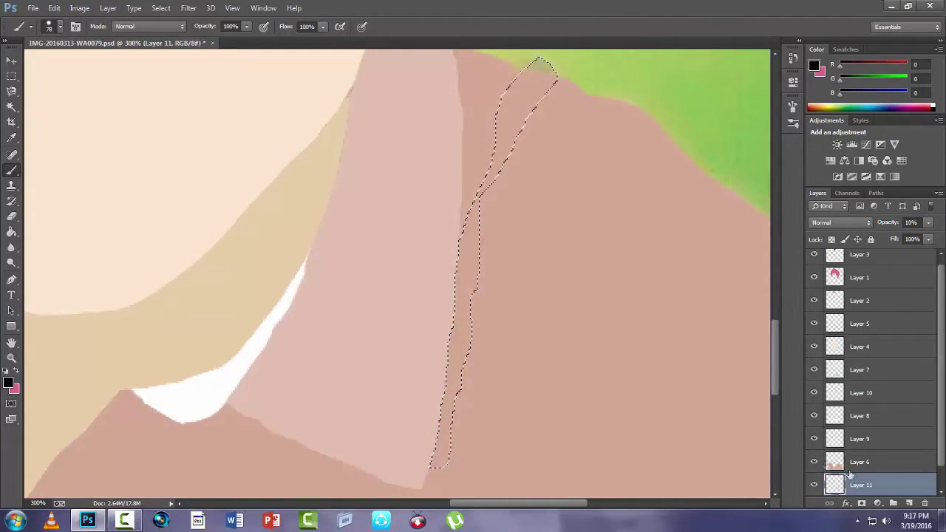
pyautogui.moveTo(838, 484); pyautogui.dragTo(865, 453)
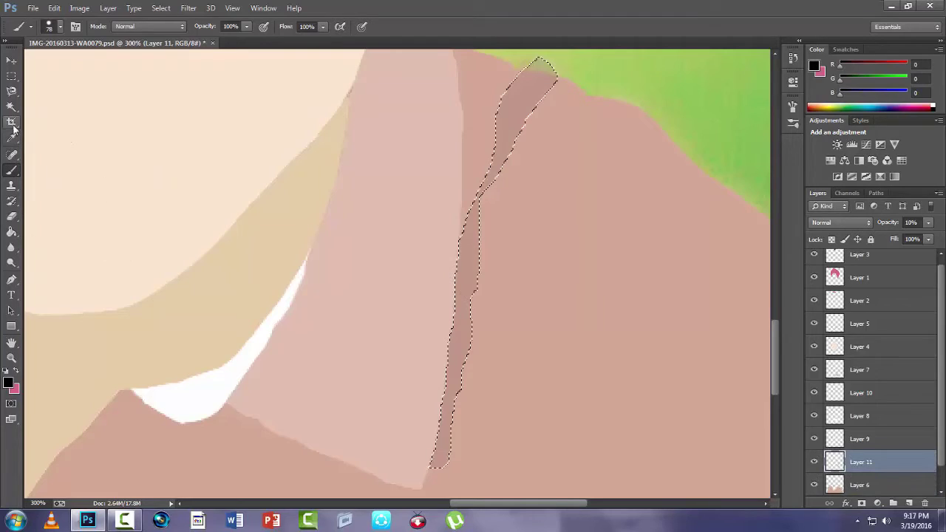
# - Clear the selection and lower the shadow fold layer's opacity to 5%
pyautogui.click(12, 217)
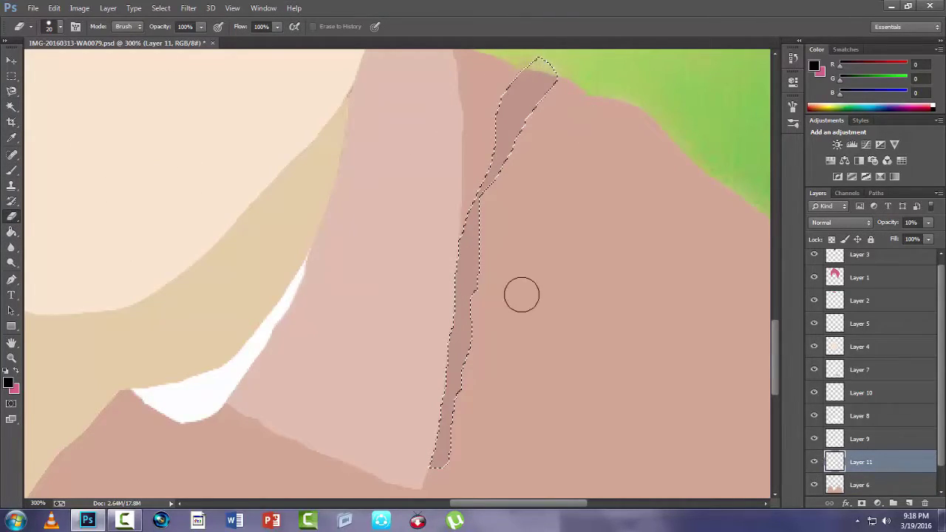
pyautogui.click(11, 91)
pyautogui.hotkey('ctrl', 'd')
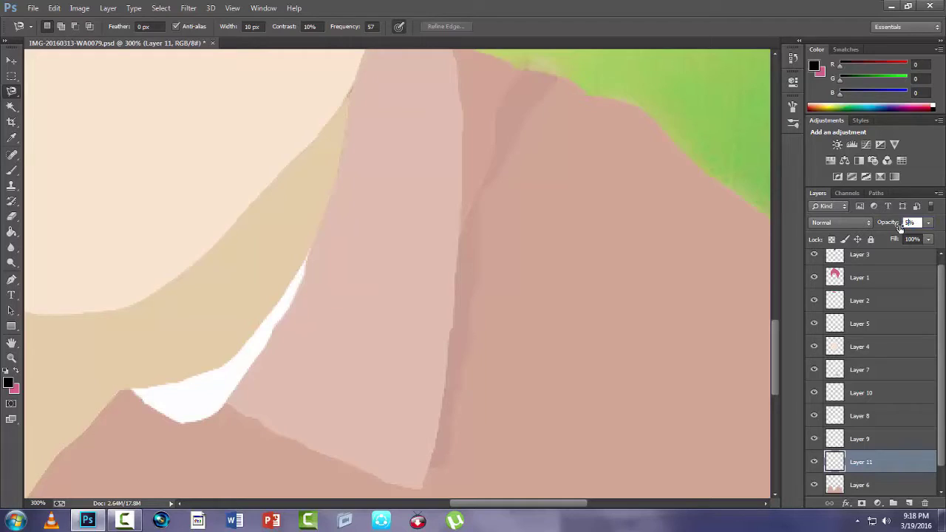
# - Check the shadow fold beside the right collar within the whole illustration
pyautogui.click(11, 357)
pyautogui.rightClick(186, 241)
pyautogui.click(215, 316)
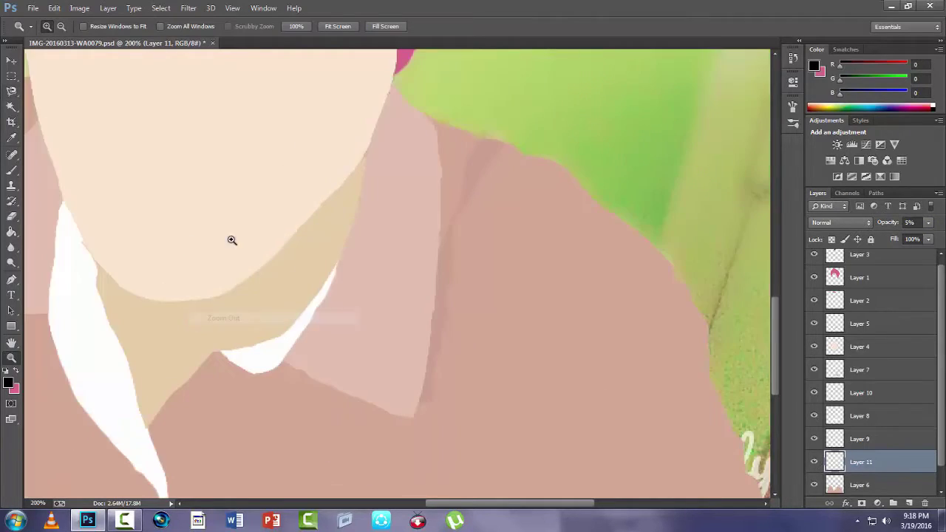
pyautogui.rightClick(229, 237)
pyautogui.click(252, 314)
pyautogui.rightClick(275, 264)
pyautogui.click(301, 343)
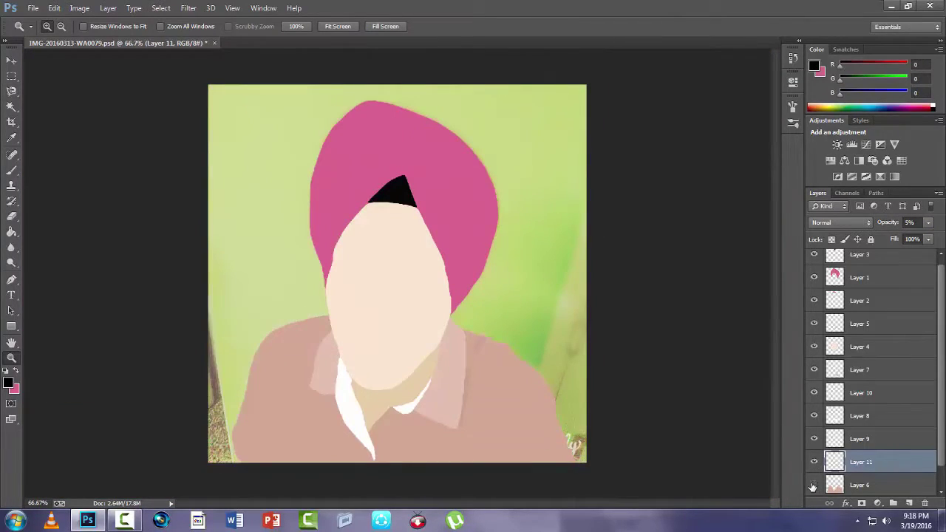
# - Hide Layer 6 and trace the fold shadow beside the white inner collar's lower tip on Layer 0 with the Magnetic Lasso
pyautogui.click(814, 485)
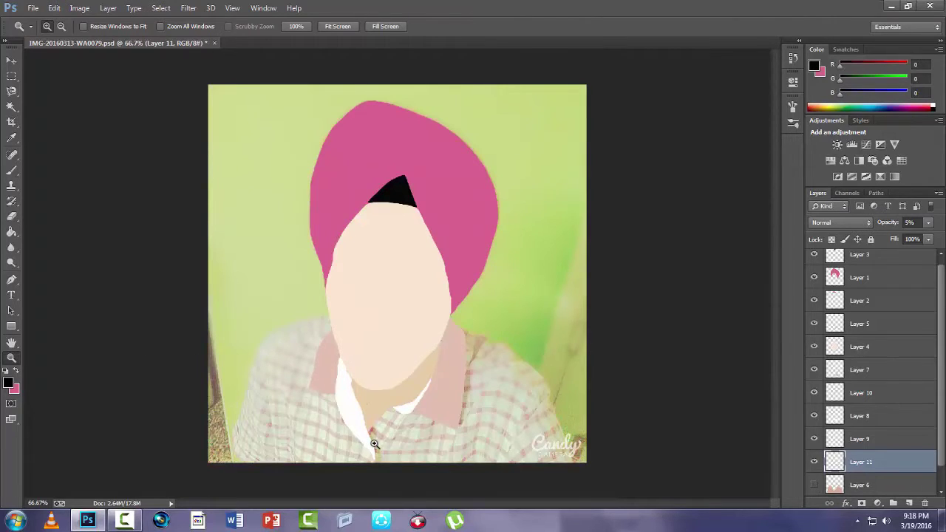
pyautogui.click(374, 443)
pyautogui.click(374, 444)
pyautogui.click(11, 91)
pyautogui.moveTo(940, 444); pyautogui.dragTo(941, 467)
pyautogui.click(872, 485)
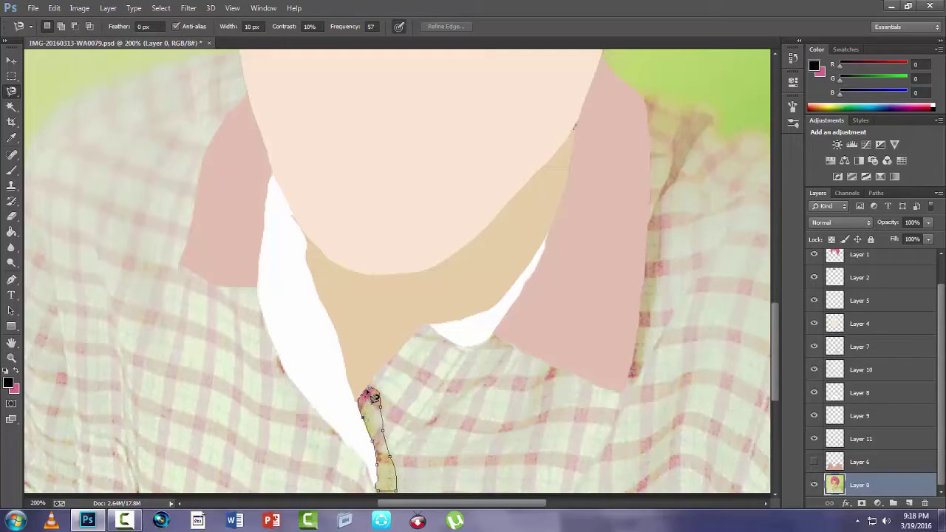
pyautogui.click(369, 390)
# - Copy the traced placket fold to a new layer, reselect its pixels and paint it black
pyautogui.hotkey('ctrl', 'j')
pyautogui.rightClick(834, 489)
pyautogui.click(820, 241)
pyautogui.press('b')
pyautogui.moveTo(375, 414); pyautogui.dragTo(405, 474)
# - Set the placket fold layer's opacity to 5%, move it above Layer 6, show Layer 6 and clear the selection
pyautogui.moveTo(913, 222); pyautogui.dragTo(890, 224)
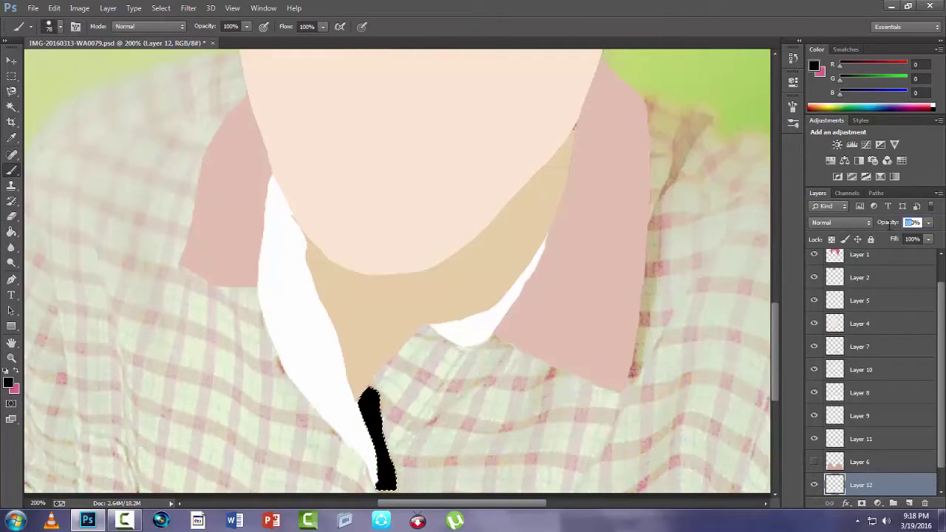
pyautogui.write('50')
pyautogui.press('BackSpace')
pyautogui.press('Return')
pyautogui.moveTo(861, 493); pyautogui.dragTo(862, 454)
pyautogui.click(814, 485)
pyautogui.click(11, 107)
pyautogui.click(387, 440)
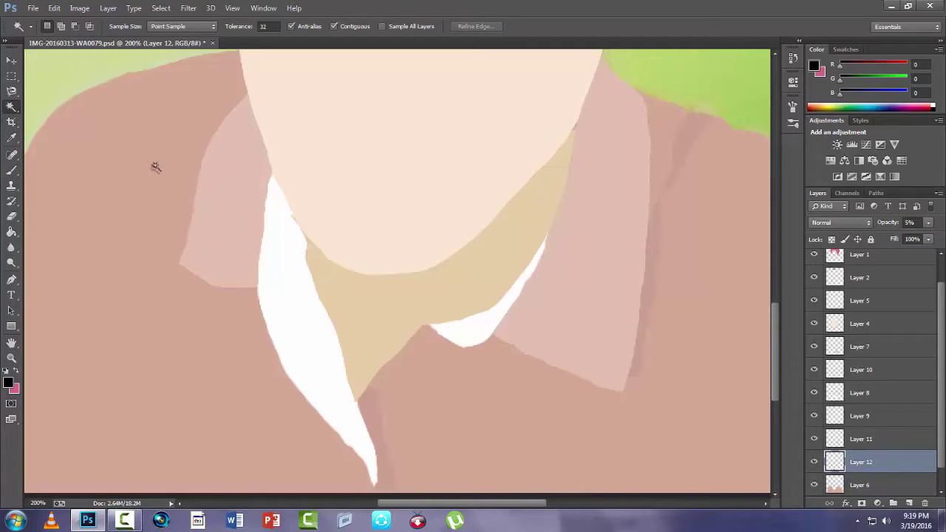
# - Set the brush size to 19 px and extend the Layer 11 shadow fold along the right collar's outer edge
pyautogui.hotkey('alt', ']')
pyautogui.press('b')
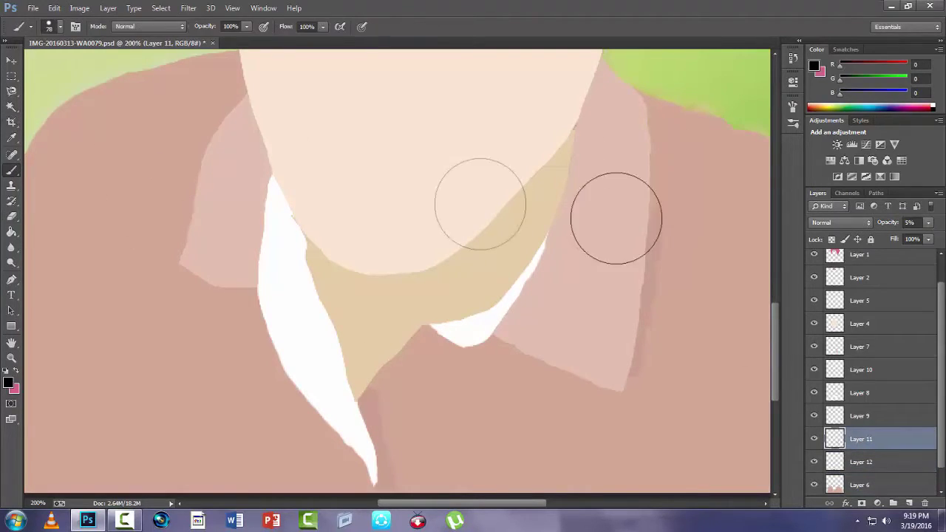
pyautogui.rightClick(643, 220)
pyautogui.write('19')
pyautogui.press('Return')
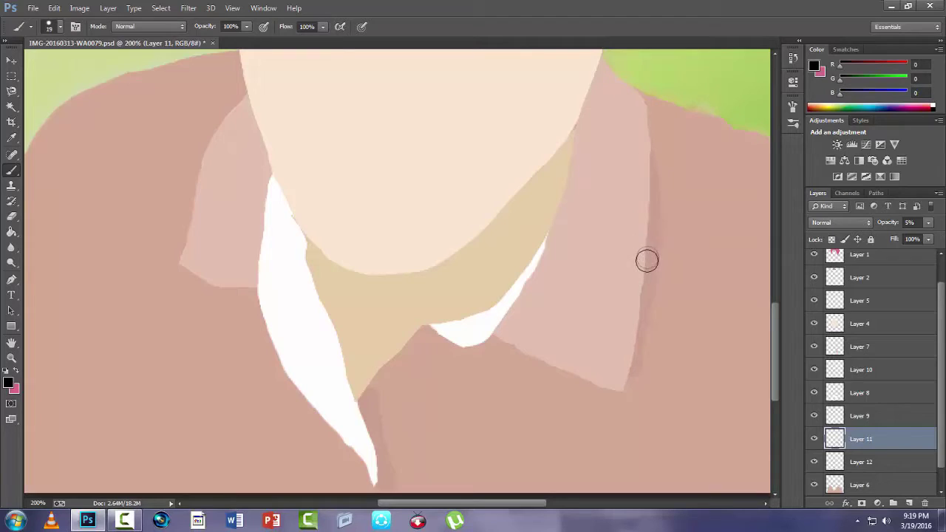
pyautogui.moveTo(644, 297); pyautogui.dragTo(627, 368)
pyautogui.click(621, 135)
pyautogui.keyDown('ctrl'); pyautogui.click(568, 147); pyautogui.keyUp('ctrl')
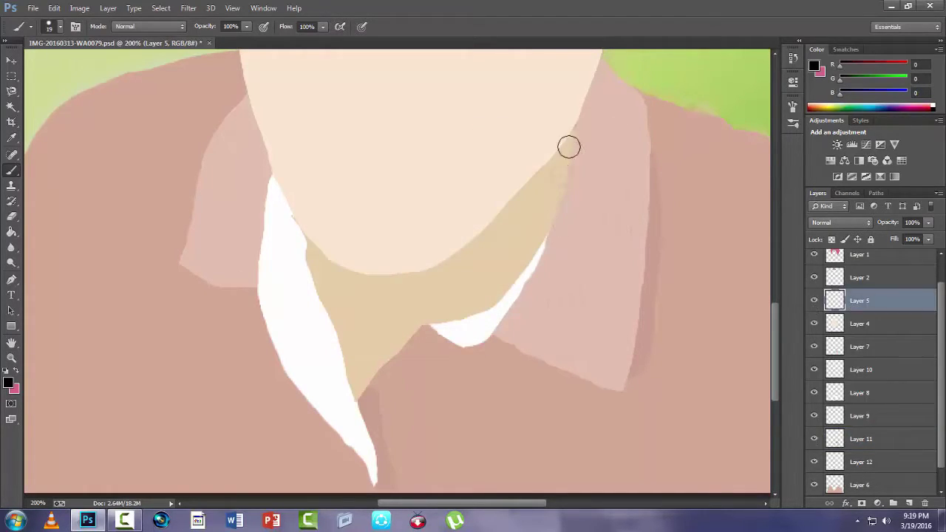
pyautogui.keyDown('ctrl'); pyautogui.click(576, 157); pyautogui.keyUp('ctrl')
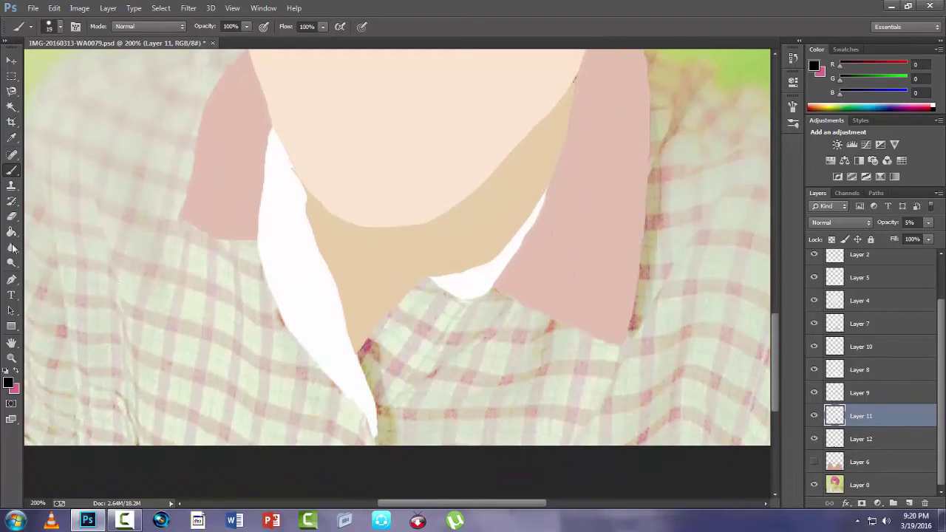
# - Trace the long thin fold on the shirt's left side and paint it black on a new layer
pyautogui.press('l')
pyautogui.scroll(-1, 639, 336)
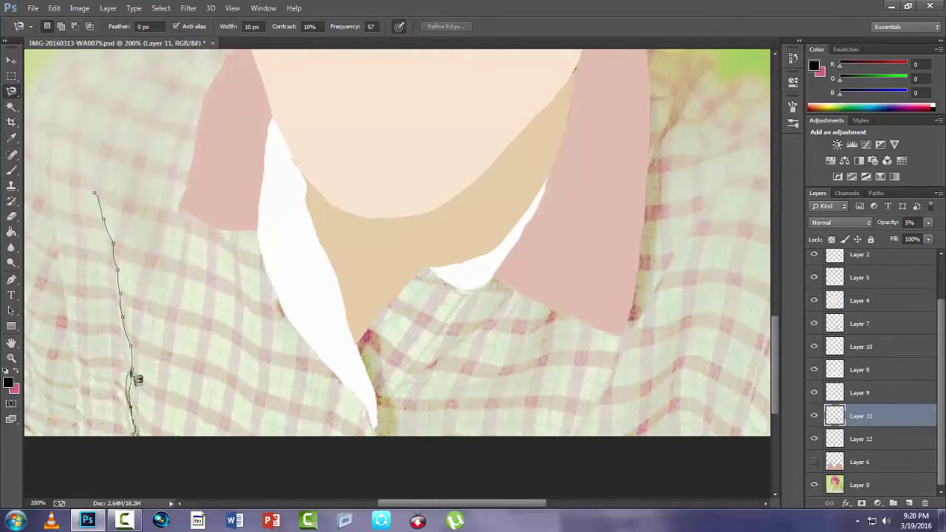
pyautogui.doubleClick(102, 214)
pyautogui.hotkey('ctrl', 'shift', 'alt', 'n')
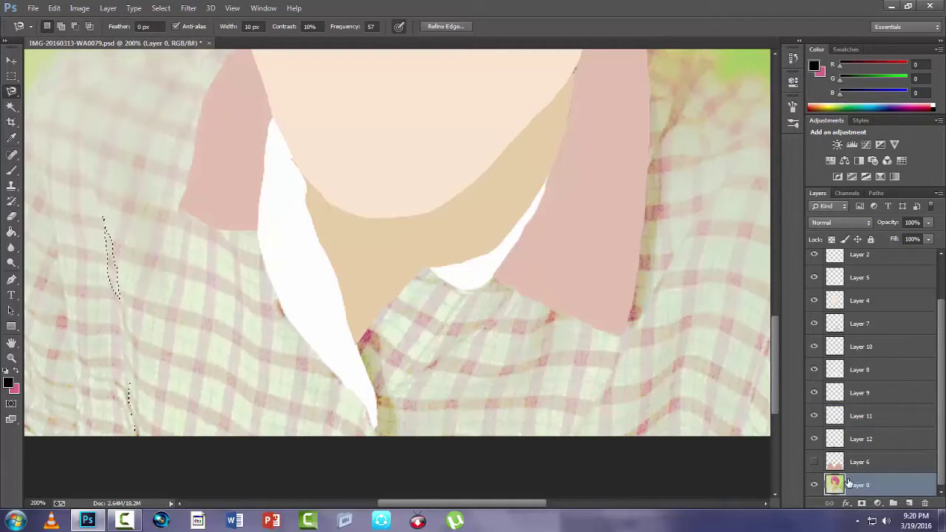
pyautogui.press('b')
pyautogui.moveTo(86, 224); pyautogui.dragTo(124, 266)
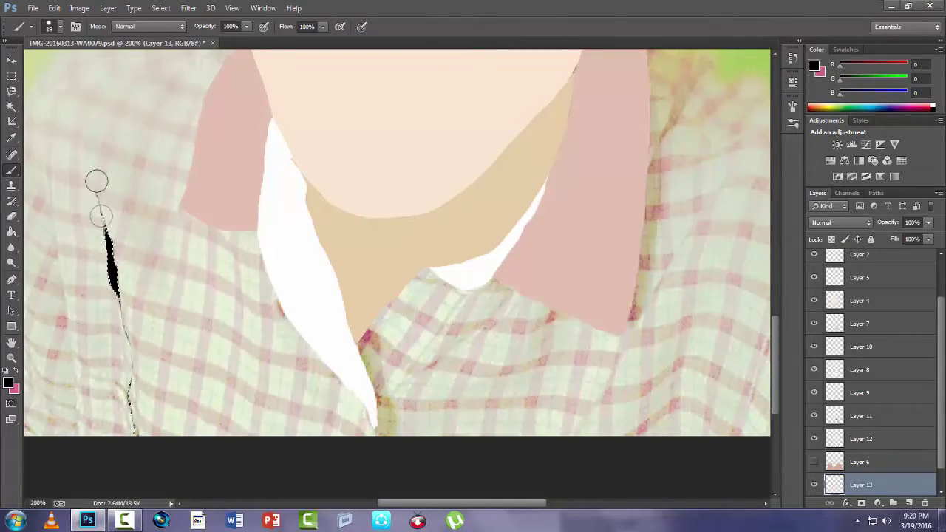
# - Set the left fold layer's opacity to 5%, clear the selection and move the layer above Layer 6
pyautogui.click(890, 223)
pyautogui.write('5')
pyautogui.press('Return')
pyautogui.click(12, 92)
pyautogui.rightClick(84, 254)
pyautogui.click(99, 270)
pyautogui.moveTo(889, 485); pyautogui.dragTo(890, 453)
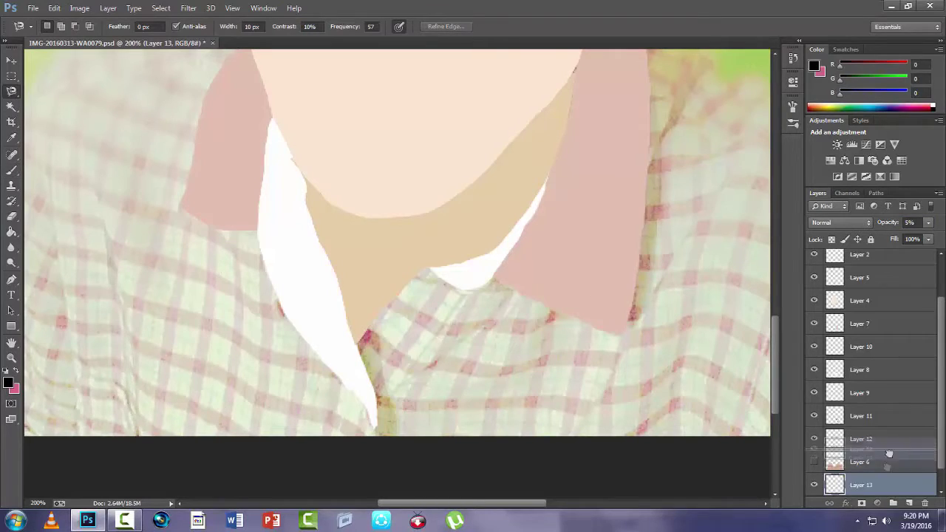
# - With Layer 6 hidden, trace the diagonal crease below the right collar on Layer 0 with the Magnetic Lasso
pyautogui.click(815, 485)
pyautogui.click(815, 485)
pyautogui.scroll(-1, 861, 473)
pyautogui.click(861, 485)
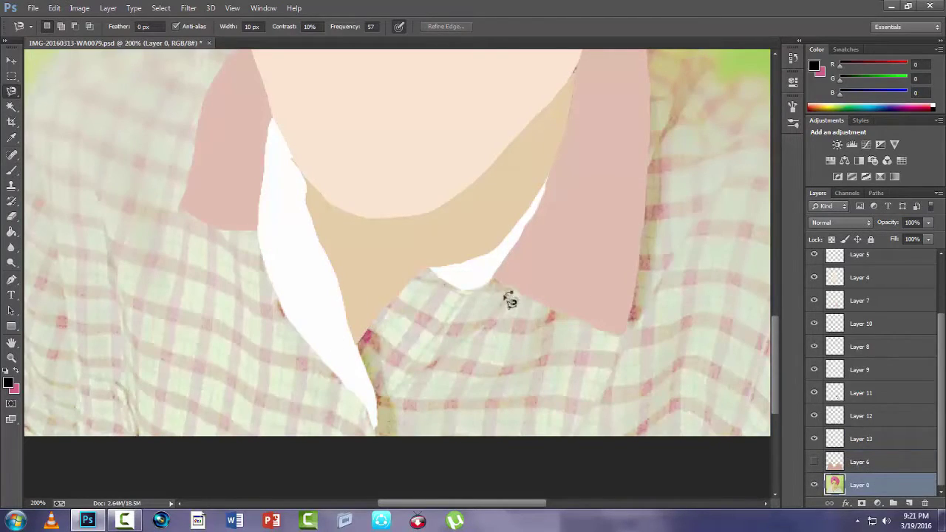
pyautogui.click(511, 294)
pyautogui.click(512, 294)
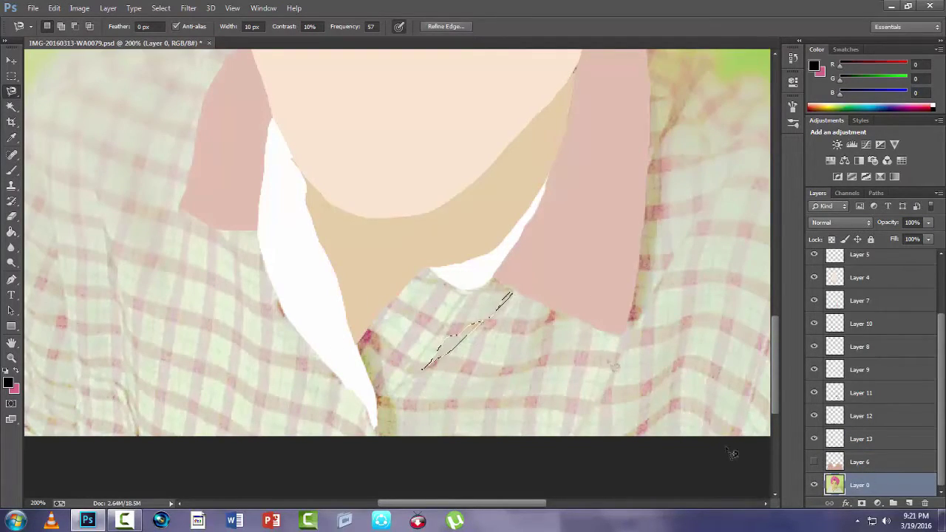
# - Copy the diagonal crease to a new layer, reselect its pixels and paint it black
pyautogui.hotkey('ctrl', 'j')
pyautogui.rightClick(834, 483)
pyautogui.click(833, 230)
pyautogui.click(12, 171)
pyautogui.moveTo(433, 362); pyautogui.dragTo(464, 348)
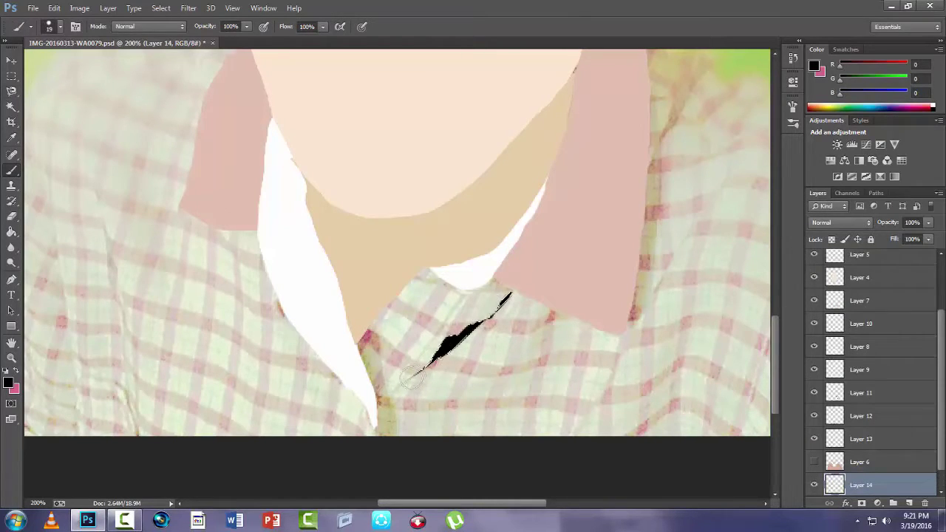
# - Set the diagonal crease layer's opacity to 3%, show Layer 6, move the crease layer above it and clear the selection
pyautogui.click(892, 224)
pyautogui.write('3')
pyautogui.press('Return')
pyautogui.click(814, 462)
pyautogui.moveTo(865, 485); pyautogui.dragTo(866, 450)
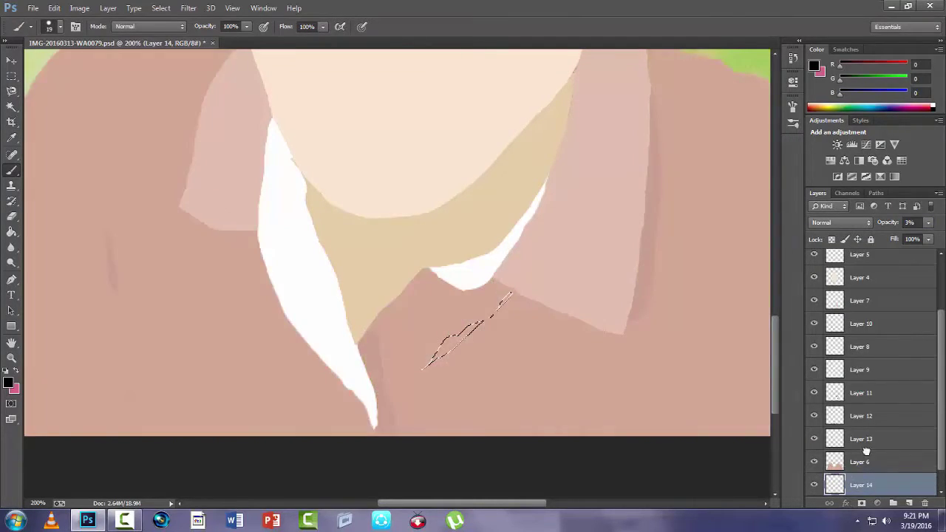
pyautogui.doubleClick(866, 462)
pyautogui.click(394, 106)
pyautogui.scroll(-1, 369, 222)
pyautogui.click(11, 107)
pyautogui.hotkey('ctrl', 'd')
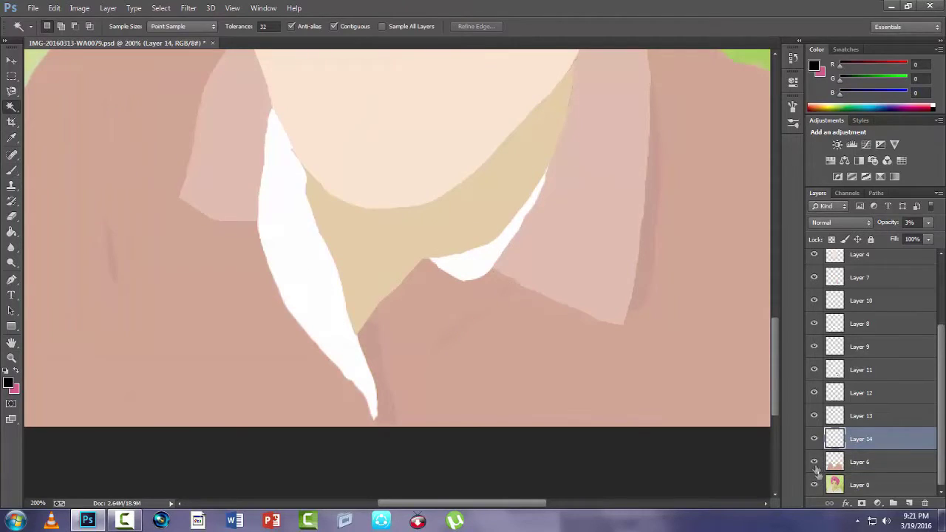
# - Hide Layer 6, trace the shoulder shadow beside the right collar with the Magnetic Lasso and select Layer 0
pyautogui.click(814, 462)
pyautogui.press('l')
pyautogui.scroll(3, 680, 211)
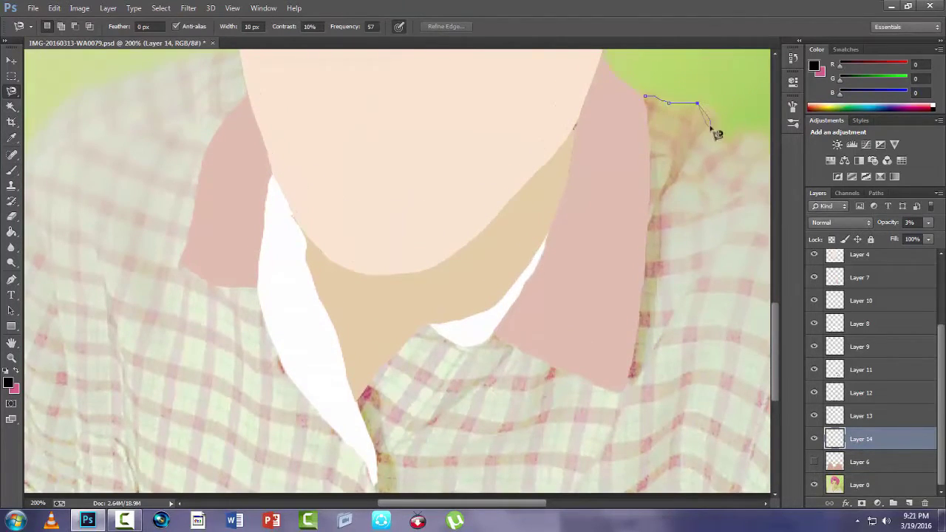
pyautogui.click(646, 97)
pyautogui.click(850, 485)
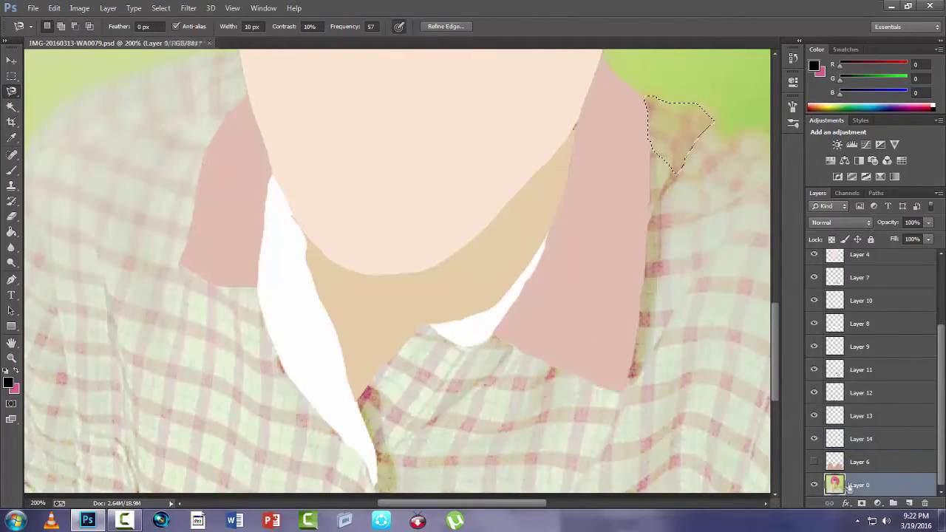
# - Put the shoulder shadow on a new layer and paint it black with the 19 px brush
pyautogui.click(909, 504)
pyautogui.rightClick(836, 485)
pyautogui.click(11, 170)
pyautogui.moveTo(651, 104)
pyautogui.mouseDown()
pyautogui.moveTo(655, 182)
pyautogui.moveTo(714, 153)
pyautogui.mouseUp()
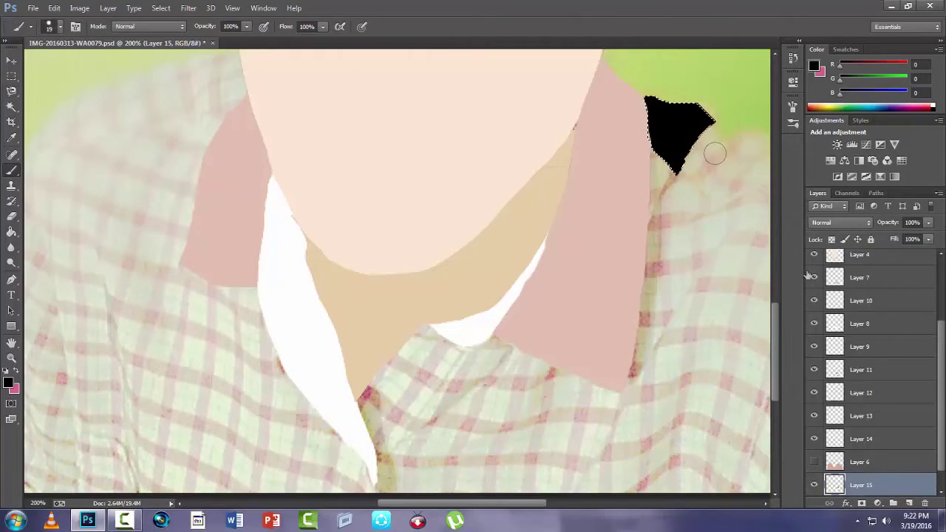
# - Set the shoulder shadow layer's opacity to 20%, move it above Layer 6 and show Layer 6
pyautogui.write('2')
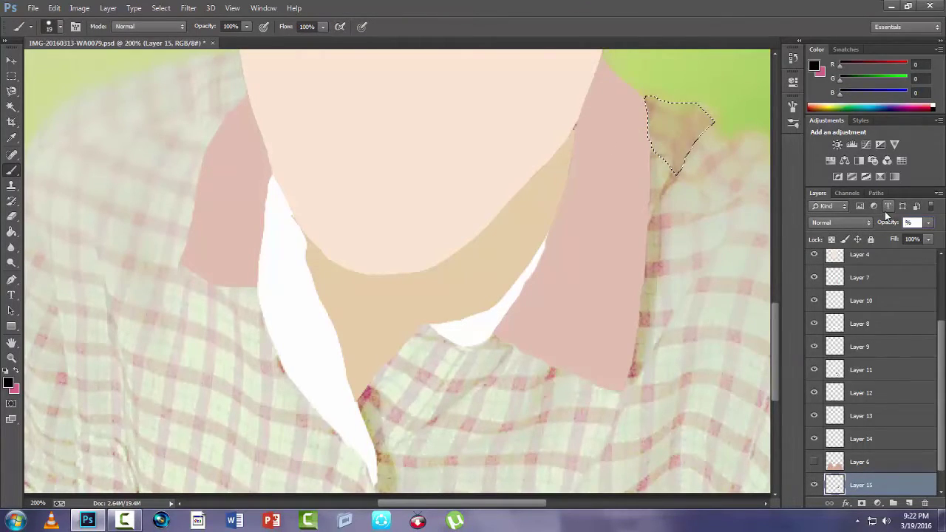
pyautogui.hotkey('ctrl', ']')
pyautogui.click(815, 485)
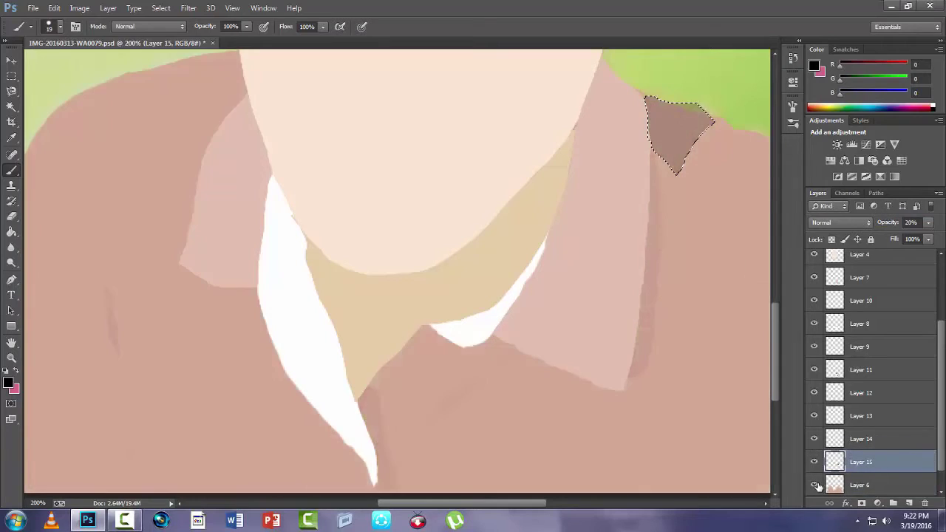
# - Erase the part of the shoulder shadow that spills past the shirt's upper edge
pyautogui.click(11, 216)
pyautogui.moveTo(691, 98); pyautogui.dragTo(681, 92)
pyautogui.click(11, 170)
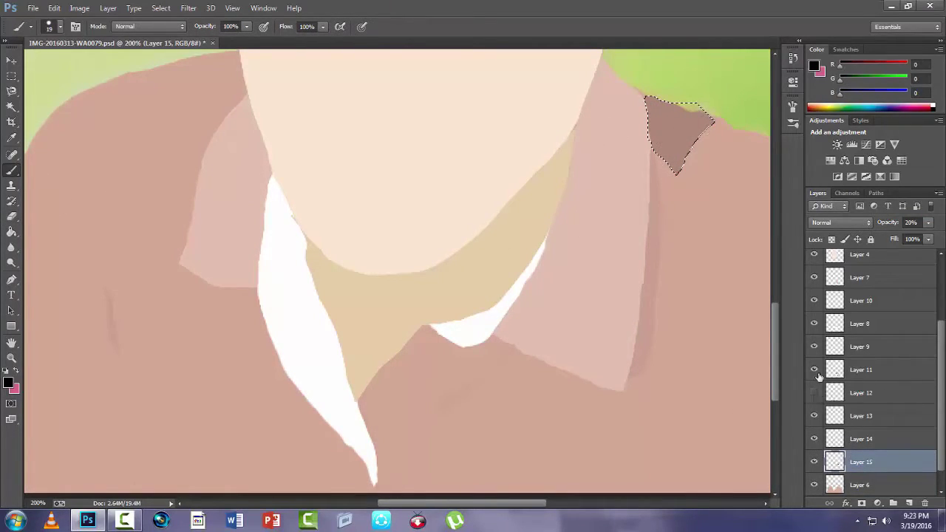
# - Select Layer 15, toggle its visibility to compare the shadow and lower its opacity to 5%
pyautogui.click(855, 374)
pyautogui.click(860, 463)
pyautogui.click(815, 464)
pyautogui.click(815, 463)
pyautogui.click(883, 225)
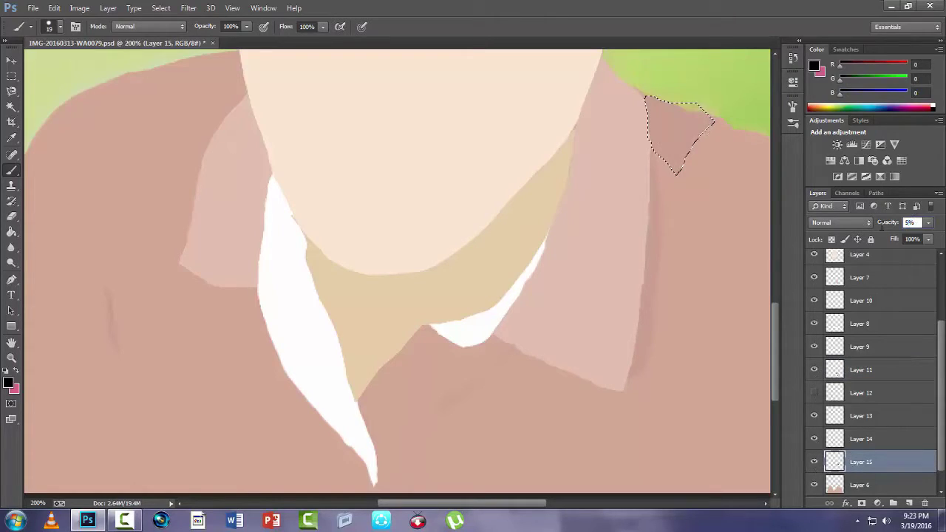
pyautogui.press('Return')
# - Clear the selection, paint the shoulder shadow down along the collar and erase its outer part into a narrow fold
pyautogui.click(11, 91)
pyautogui.rightClick(634, 176)
pyautogui.click(687, 182)
pyautogui.click(11, 171)
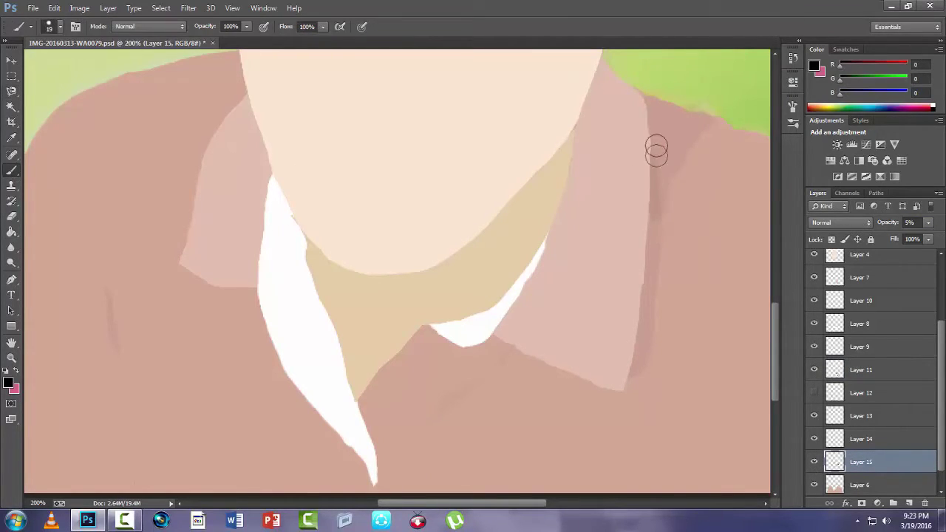
pyautogui.press('e')
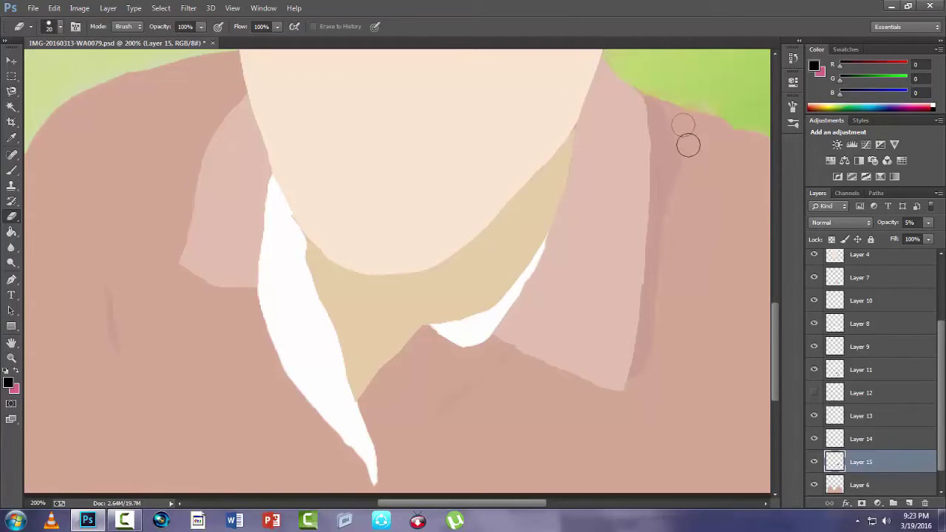
# - Select Layer 0, hide Layer 6 and trace the thin shadow strip under the left collar's lower edge
pyautogui.scroll(-1, 847, 488)
pyautogui.click(849, 486)
pyautogui.click(815, 486)
pyautogui.click(815, 486)
pyautogui.click(815, 463)
pyautogui.click(11, 92)
pyautogui.click(180, 264)
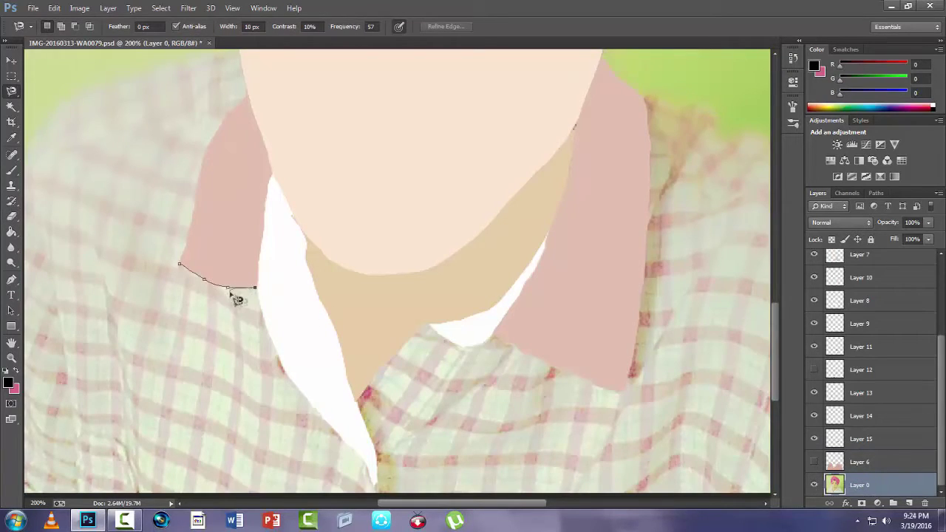
pyautogui.click(179, 266)
# - Create a layer for the left collar strip above Layer 6 at 30% opacity, show Layer 6 and clear the selection
pyautogui.press('b')
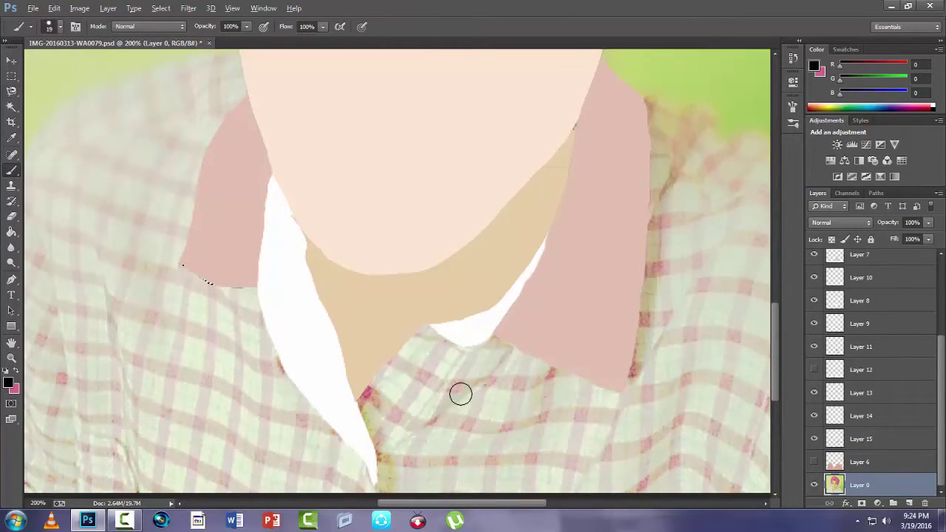
pyautogui.hotkey('ctrl', 'shift', 'alt', 'n')
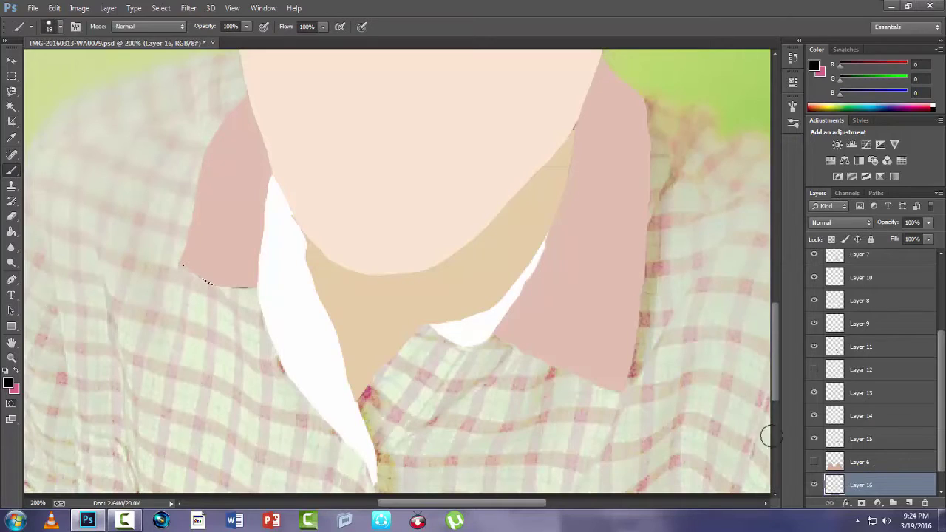
pyautogui.hotkey('ctrl', ']')
pyautogui.click(815, 486)
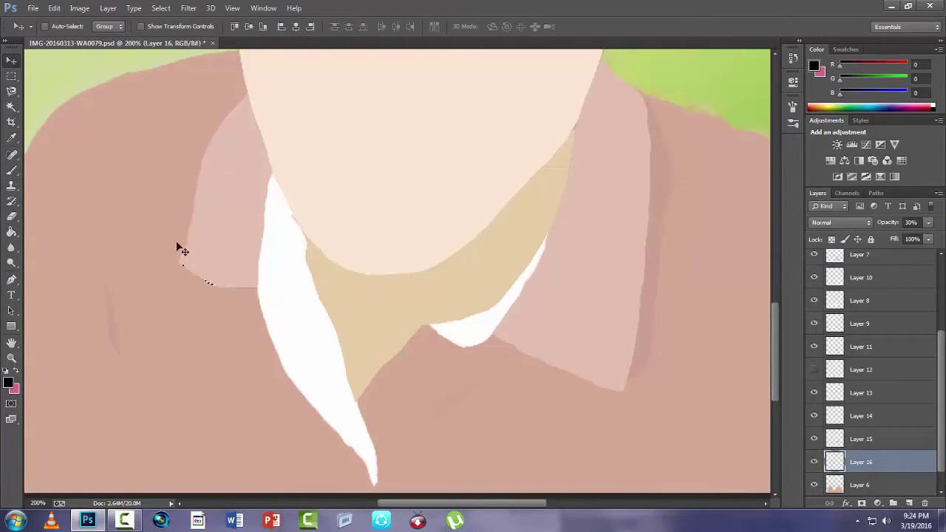
pyautogui.hotkey('ctrl', 'd')
pyautogui.press('l')
pyautogui.press('z')
pyautogui.rightClick(258, 233)
pyautogui.click(298, 240)
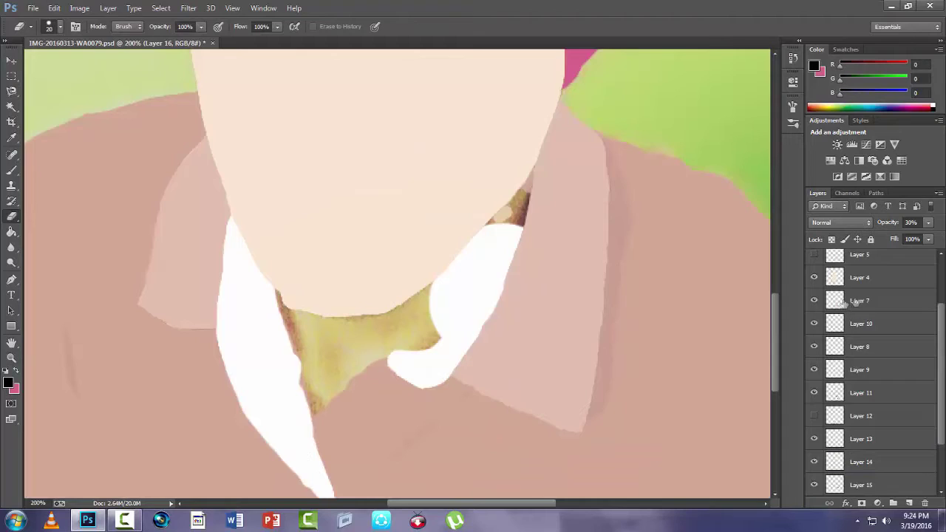
# - Toggle the collar layers to identify the right inner collar, select Layer 8 and erase its white covering the neck
pyautogui.click(814, 300)
pyautogui.click(814, 324)
pyautogui.click(814, 347)
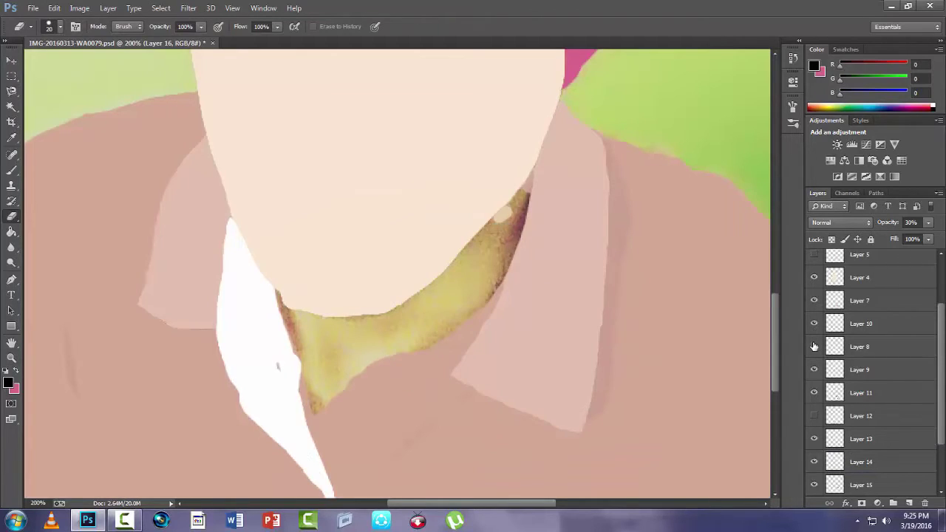
pyautogui.click(814, 347)
pyautogui.click(851, 347)
pyautogui.moveTo(513, 224)
pyautogui.mouseDown()
pyautogui.moveTo(463, 301)
pyautogui.moveTo(422, 338)
pyautogui.moveTo(465, 302)
pyautogui.moveTo(513, 234)
pyautogui.mouseUp()
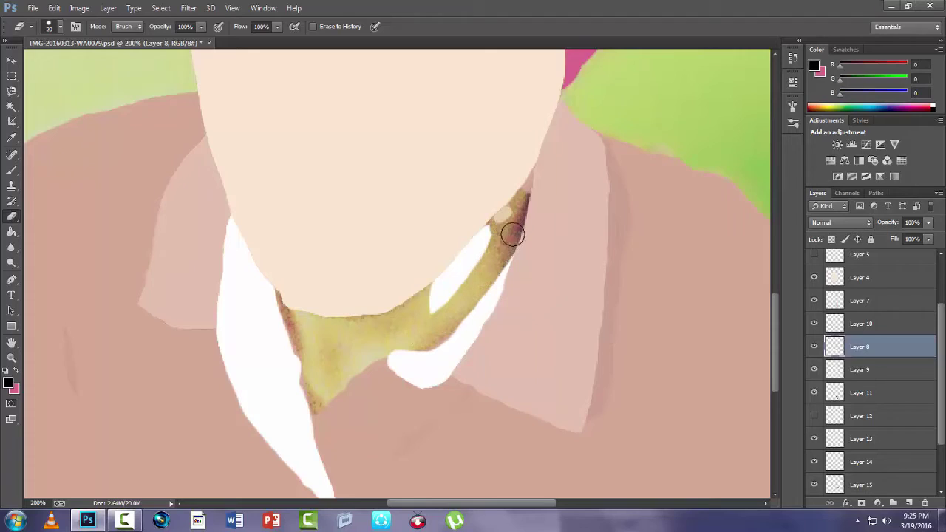
pyautogui.moveTo(483, 282); pyautogui.dragTo(451, 321)
# - Set the foreground colour to white (ffffff) and touch up the right inner collar on Layer 8 with the brush
pyautogui.click(11, 170)
pyautogui.click(9, 382)
pyautogui.click(322, 134)
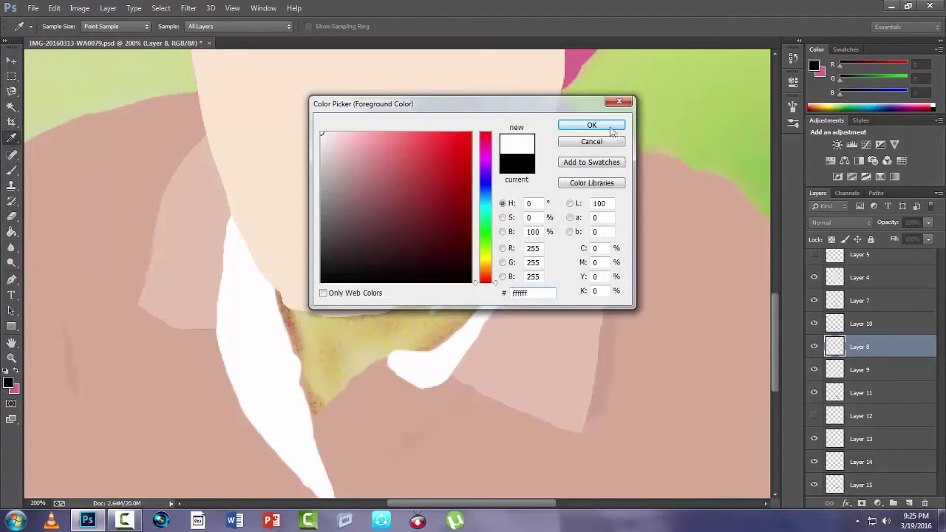
pyautogui.click(594, 126)
pyautogui.moveTo(441, 354)
pyautogui.mouseDown()
pyautogui.moveTo(482, 323)
pyautogui.moveTo(441, 355)
pyautogui.mouseUp()
pyautogui.press('l')
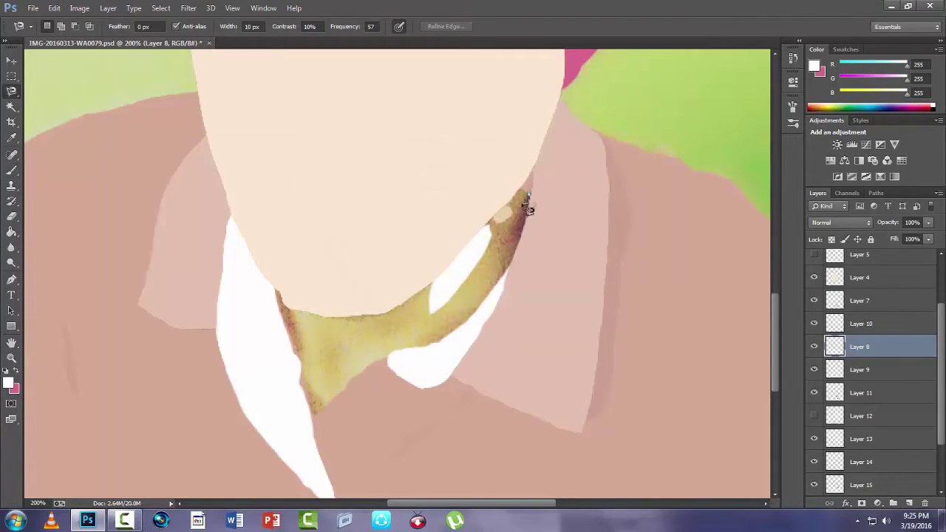
# - Try painting a traced strip along the right inner collar's upper edge black on Layer 8
pyautogui.moveTo(488, 301); pyautogui.dragTo(451, 334)
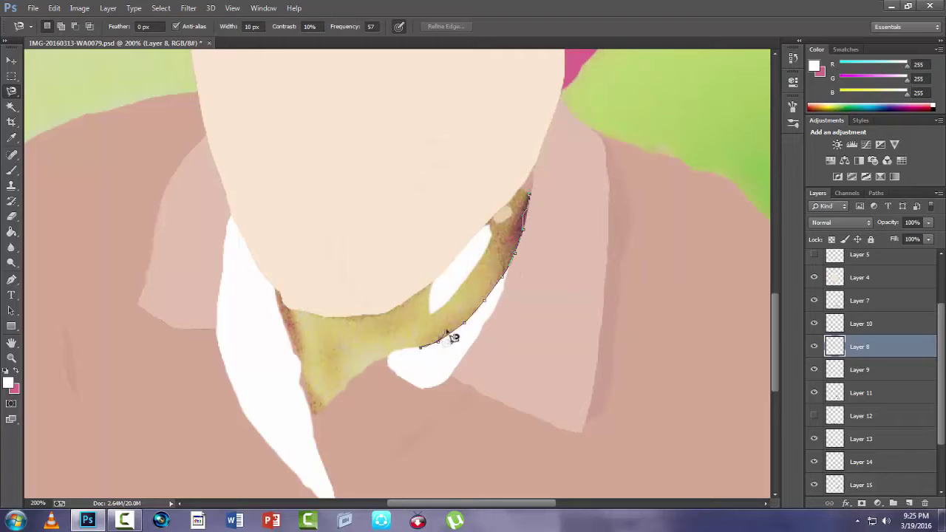
pyautogui.click(525, 221)
pyautogui.press('b')
pyautogui.click(8, 383)
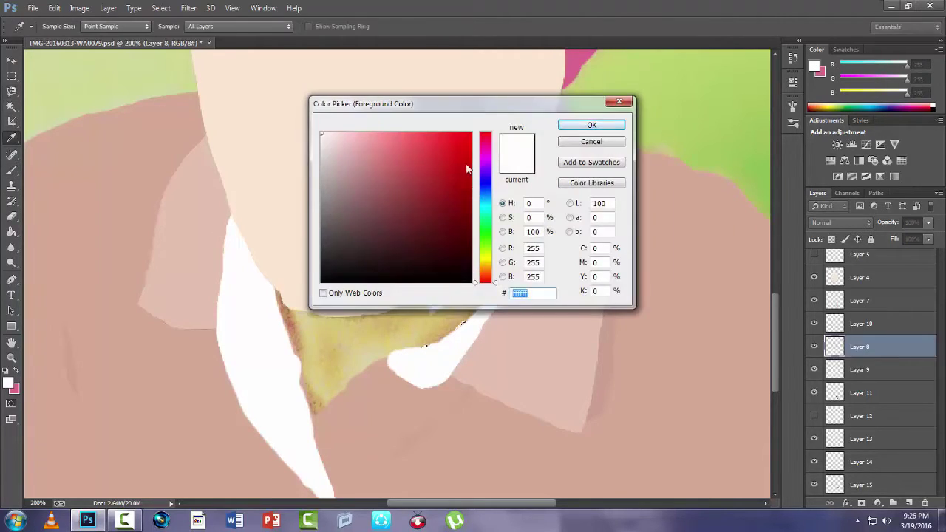
pyautogui.moveTo(469, 169); pyautogui.dragTo(469, 278)
pyautogui.click(568, 131)
pyautogui.moveTo(522, 216); pyautogui.dragTo(456, 338)
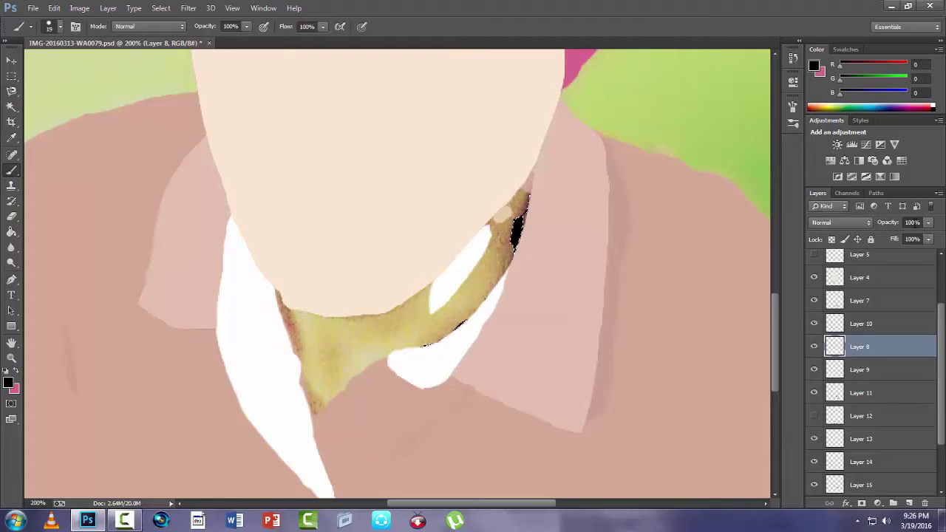
# - Show the neck on Layer 5 again and step through the history to remove the black collar paint, returning to Layer 8
pyautogui.click(814, 254)
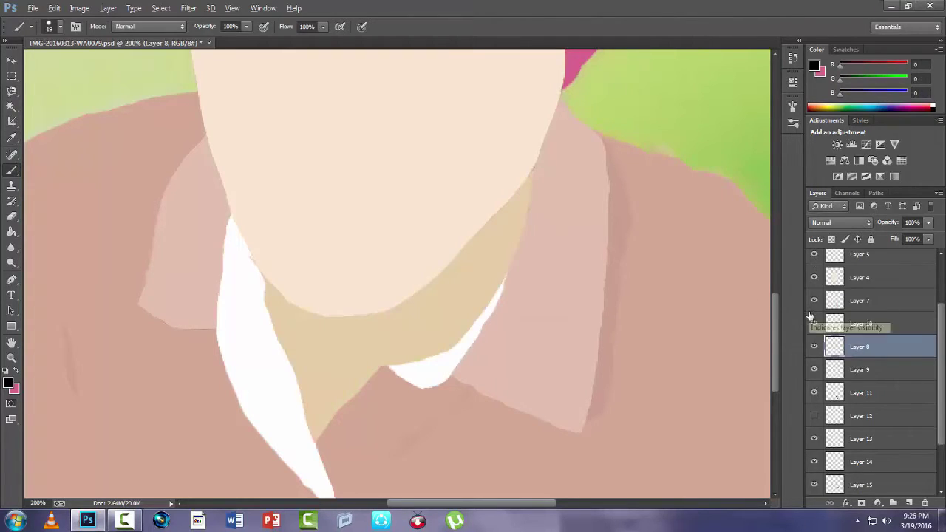
pyautogui.hotkey('ctrl', 'alt', 'z')
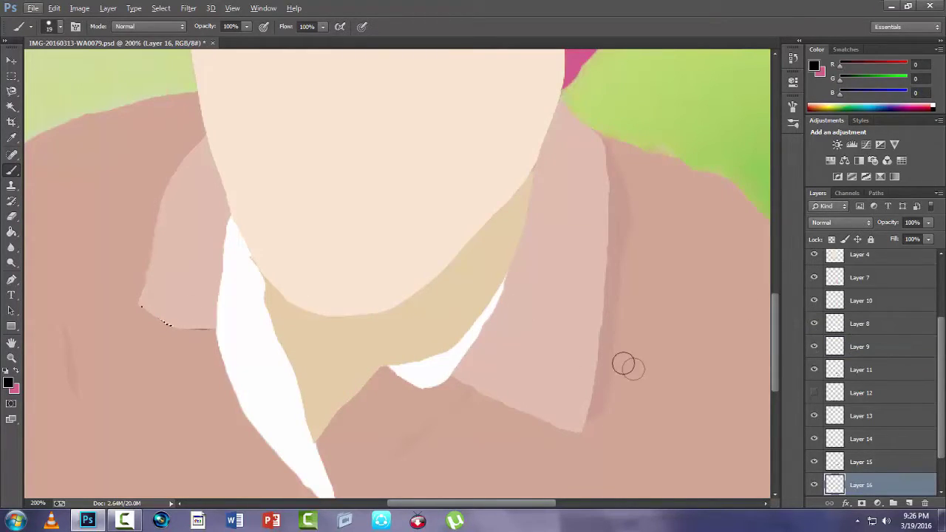
pyautogui.click(54, 8)
pyautogui.click(61, 33)
pyautogui.click(55, 8)
pyautogui.click(61, 34)
pyautogui.click(56, 9)
pyautogui.click(60, 32)
# - Toggle Layer 8 and Layer 10 to check which collar parts they hold, and review the whole portrait
pyautogui.click(814, 326)
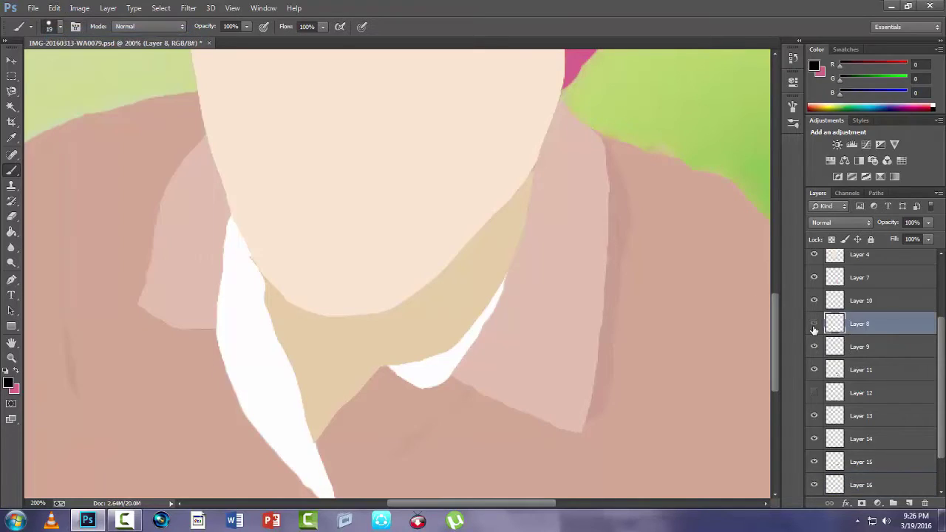
pyautogui.click(814, 326)
pyautogui.click(815, 303)
pyautogui.click(815, 302)
pyautogui.press('z')
pyautogui.hotkey('ctrl', '-')
pyautogui.rightClick(390, 206)
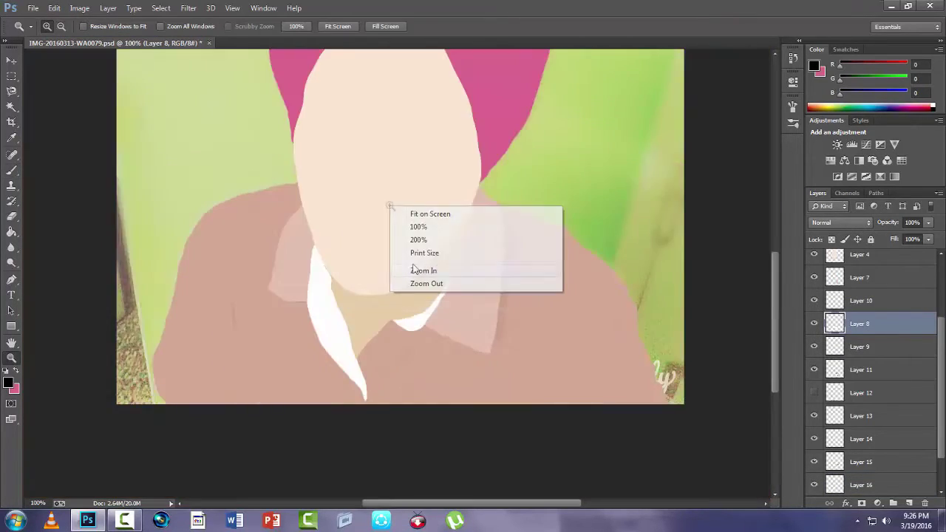
pyautogui.click(419, 284)
# - Switch to Windows Explorer and open the Vectors folder inside Logo on drive D
pyautogui.click(891, 7)
pyautogui.doubleClick(471, 429)
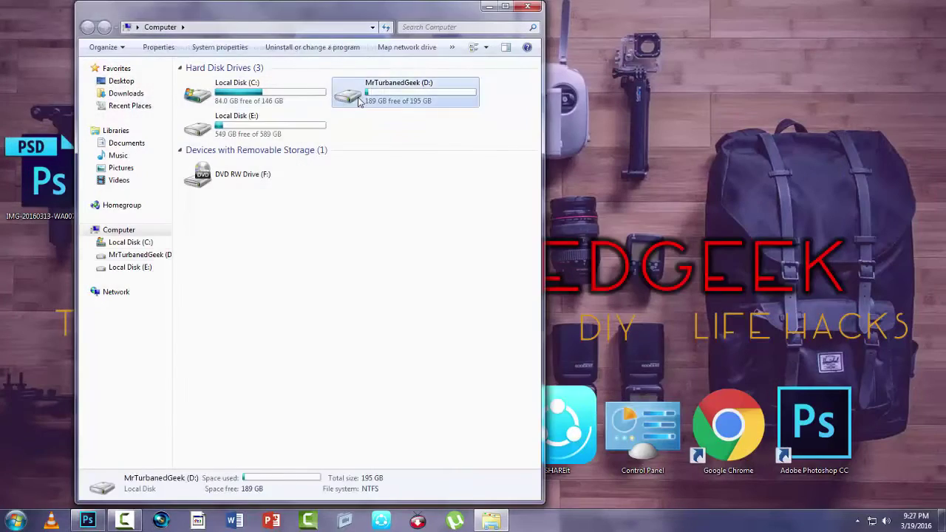
pyautogui.doubleClick(360, 99)
pyautogui.doubleClick(236, 106)
pyautogui.doubleClick(230, 105)
pyautogui.doubleClick(421, 100)
pyautogui.scroll(-1, 464, 187)
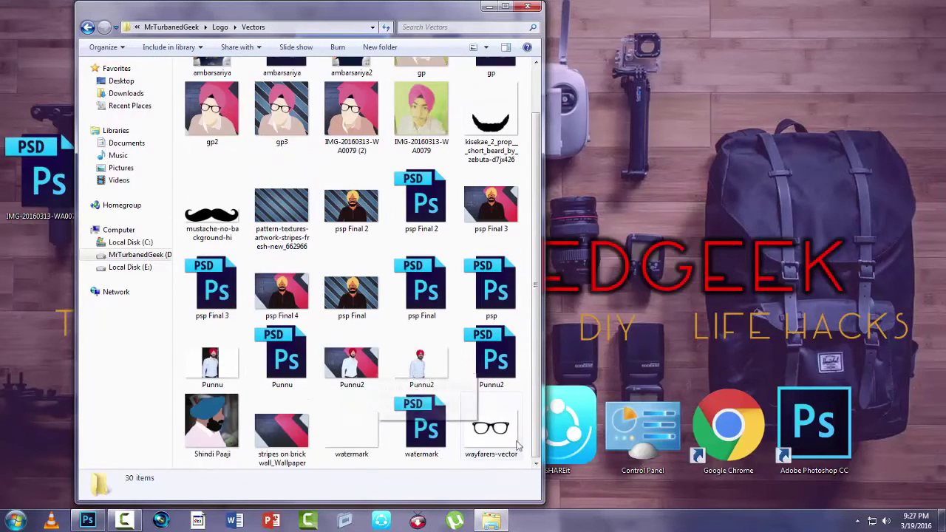
# - Place the wayfarers-vector image in the portrait document, scale it down over the face and move its layer to the top of the stack
pyautogui.moveTo(492, 423); pyautogui.dragTo(416, 279)
pyautogui.moveTo(586, 141); pyautogui.dragTo(490, 205)
pyautogui.click(594, 26)
pyautogui.scroll(3, 898, 377)
pyautogui.moveTo(898, 377); pyautogui.dragTo(879, 253)
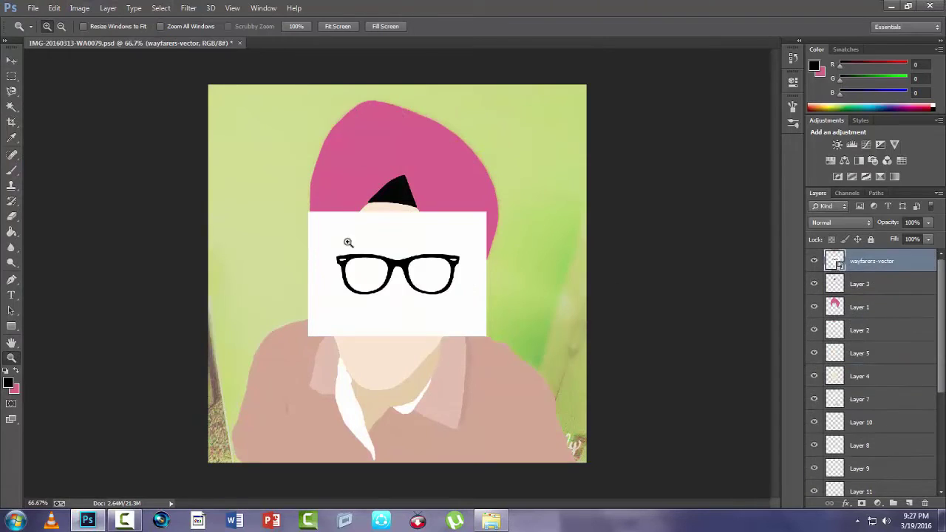
# - Rasterize the wayfarers-vector layer and delete the white background around the glasses using a Magic Wand selection
pyautogui.click(347, 231)
pyautogui.click(13, 107)
pyautogui.click(406, 240)
pyautogui.press('Delete')
pyautogui.click(476, 199)
pyautogui.rightClick(843, 263)
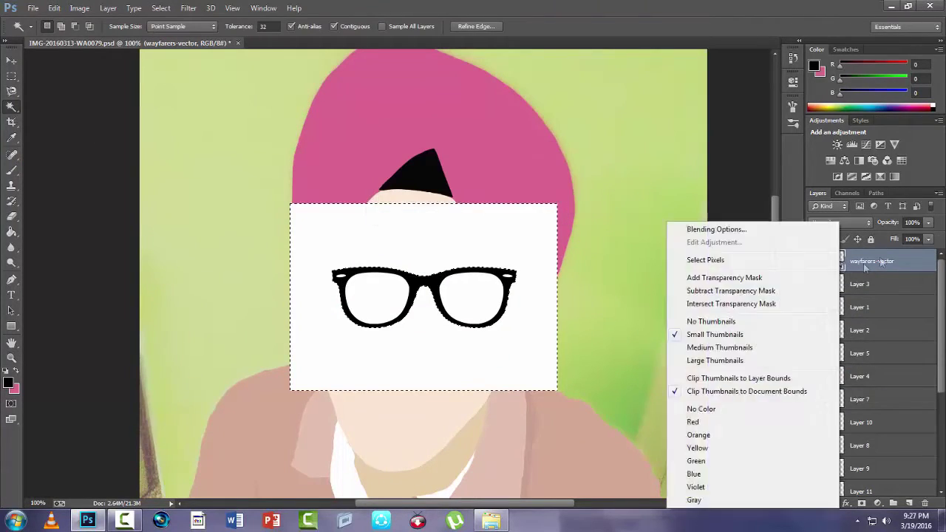
pyautogui.rightClick(883, 264)
pyautogui.click(747, 172)
pyautogui.press('Delete')
# - Move the glasses roughly over the eyes and place the original photo, Layer 0, directly beneath the wayfarers-vector layer
pyautogui.press('v')
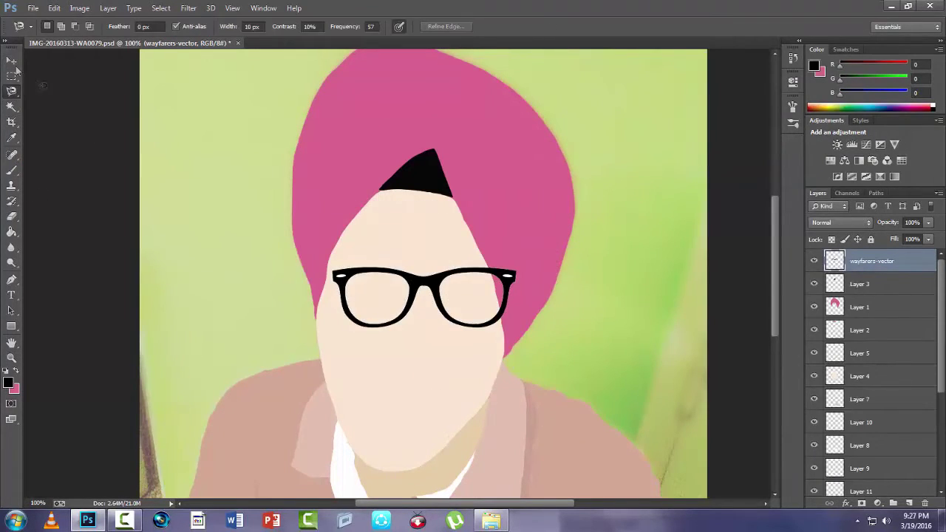
pyautogui.moveTo(419, 320); pyautogui.dragTo(395, 312)
pyautogui.scroll(-5, 859, 256)
pyautogui.moveTo(860, 255); pyautogui.dragTo(860, 253)
pyautogui.scroll(5, 861, 311)
pyautogui.moveTo(863, 392); pyautogui.dragTo(871, 274)
pyautogui.click(862, 268)
# - Transform the glasses to 118.21% scale and 9.58° rotation, aligned with the eyes in the photo, and hide Layer 0
pyautogui.moveTo(431, 272); pyautogui.dragTo(440, 277)
pyautogui.moveTo(488, 256); pyautogui.dragTo(525, 273)
pyautogui.press('Right')
pyautogui.press('Down')
pyautogui.press('Down')
pyautogui.press('Down')
pyautogui.press('Down')
pyautogui.press('Down')
pyautogui.press('Down')
pyautogui.press('Down')
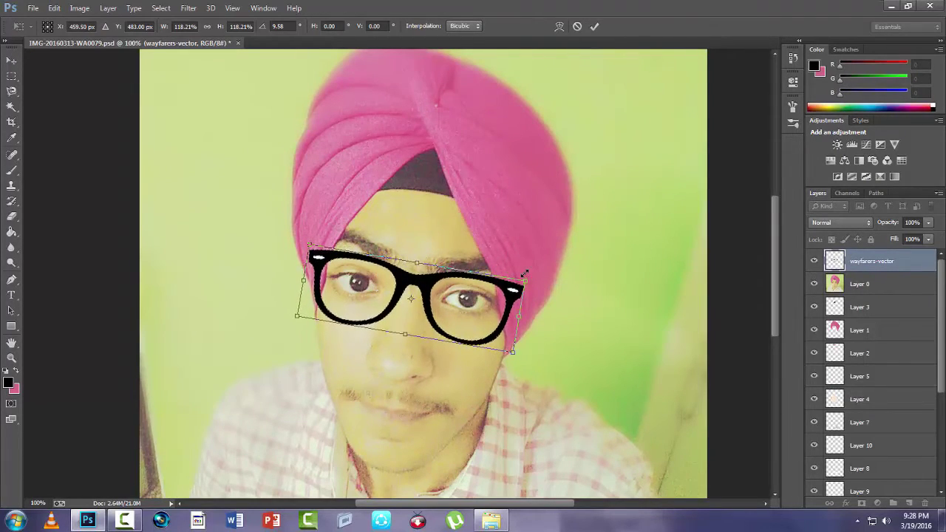
pyautogui.click(595, 27)
pyautogui.click(815, 284)
# - Place stripes on brick wall_Wallpaper from the Vectors folder, enlarge it to cover the canvas and move its layer below Layer 6
pyautogui.click(11, 358)
pyautogui.rightClick(173, 281)
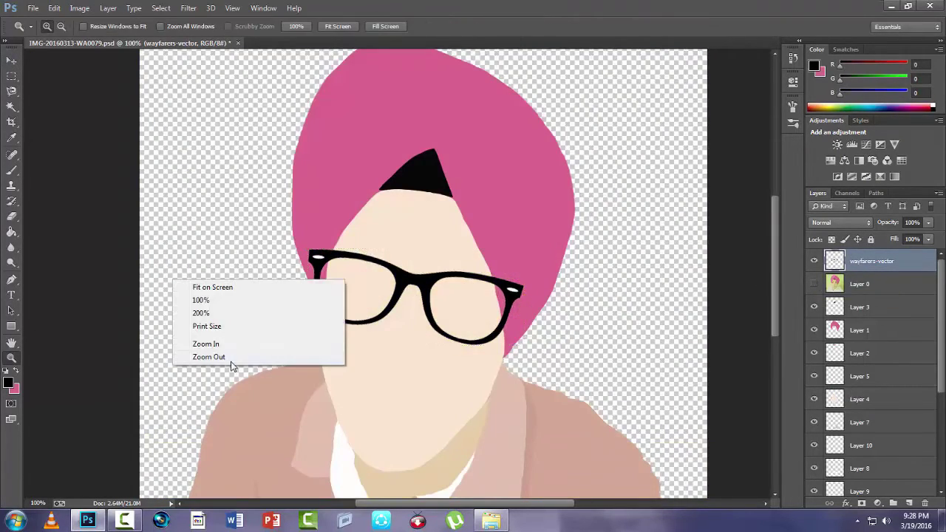
pyautogui.click(231, 358)
pyautogui.click(491, 522)
pyautogui.moveTo(283, 425); pyautogui.dragTo(643, 369)
pyautogui.moveTo(586, 155); pyautogui.dragTo(716, 74)
pyautogui.click(594, 26)
pyautogui.moveTo(881, 261); pyautogui.dragTo(865, 495)
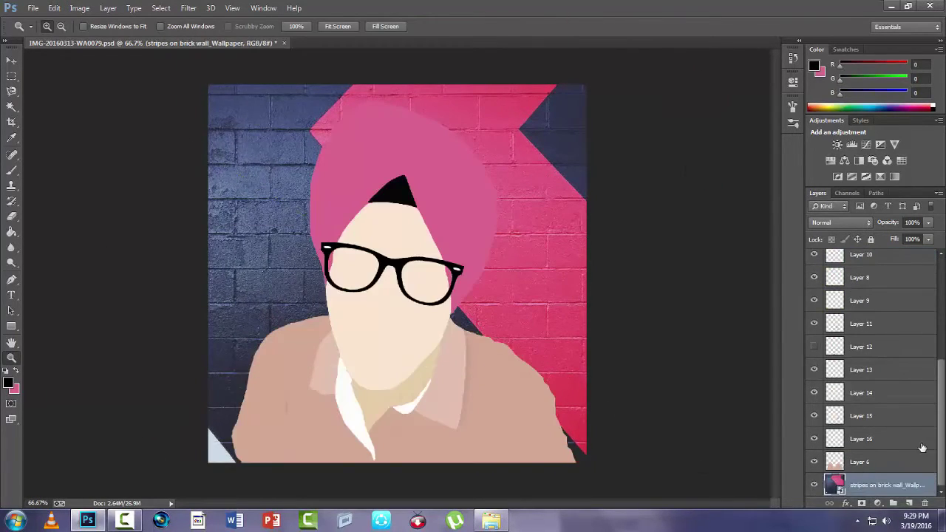
# - Sample the shirt colour (215, 170, 151) and touch up the shirt's outer edges on Layer 6 with the brush
pyautogui.click(11, 138)
pyautogui.click(309, 368)
pyautogui.click(860, 462)
pyautogui.click(11, 171)
pyautogui.click(11, 358)
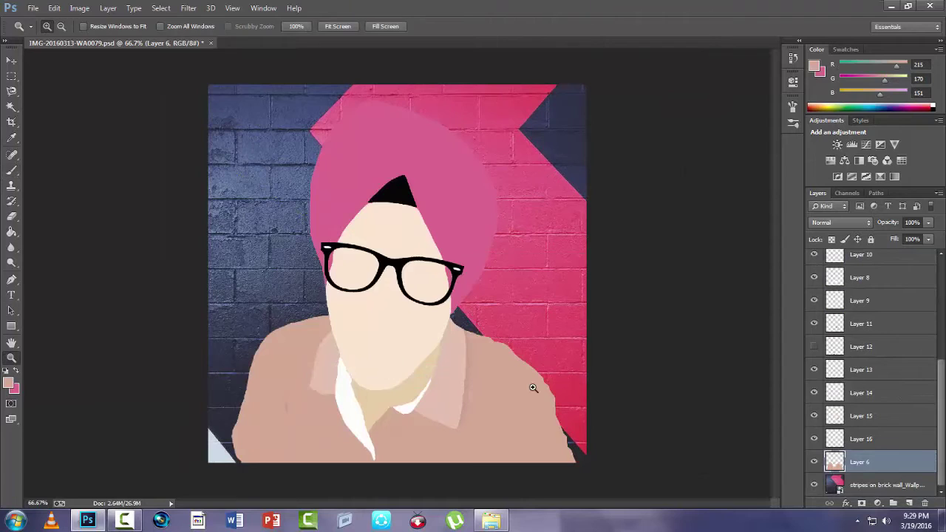
pyautogui.click(532, 414)
pyautogui.click(532, 414)
pyautogui.press('b')
pyautogui.moveTo(347, 169)
pyautogui.mouseDown()
pyautogui.moveTo(396, 189)
pyautogui.moveTo(559, 318)
pyautogui.moveTo(630, 502)
pyautogui.mouseUp()
pyautogui.scroll(-5, 777, 379)
pyautogui.hscroll(-4, 762, 392)
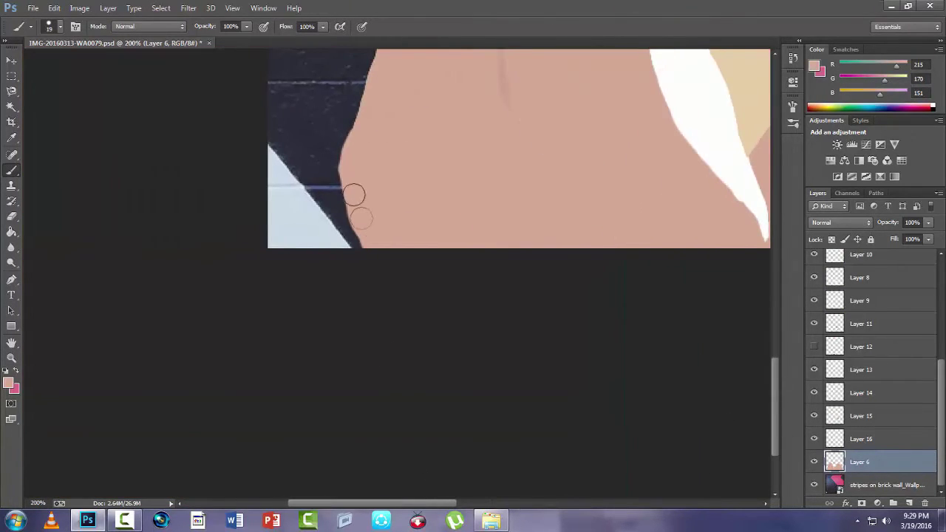
pyautogui.scroll(5, 757, 398)
pyautogui.scroll(-2, 481, 492)
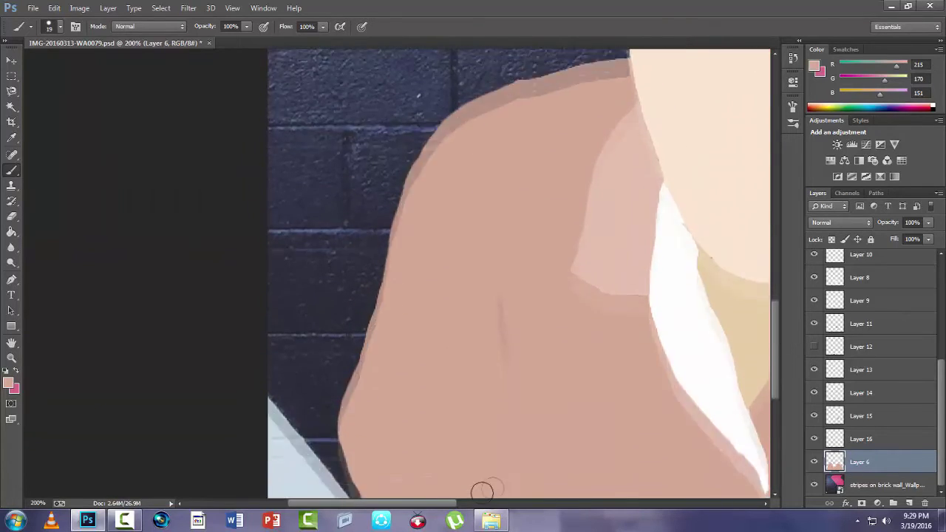
pyautogui.hscroll(4, 481, 493)
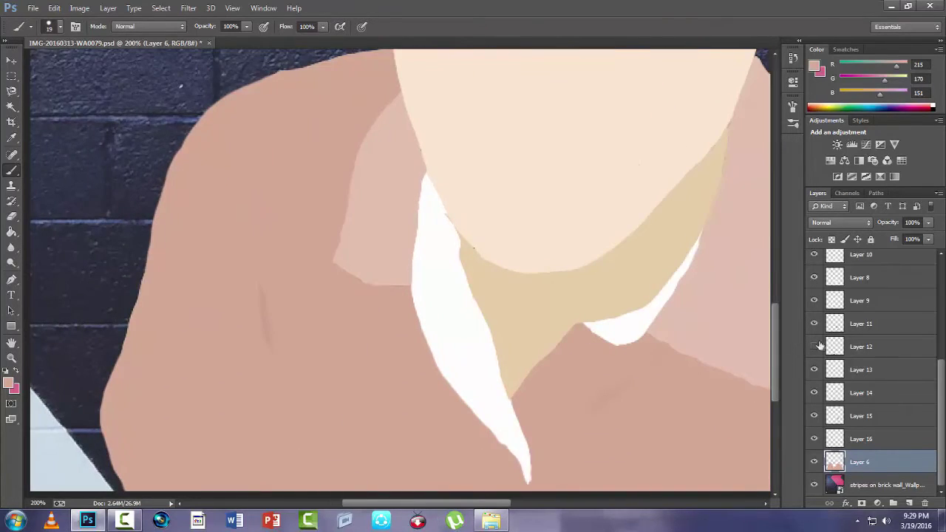
# - Show Layer 12, sample the left inner collar's white as the foreground colour and touch up that collar on Layer 10
pyautogui.click(815, 418)
pyautogui.click(814, 280)
pyautogui.click(814, 280)
pyautogui.click(850, 282)
pyautogui.click(8, 382)
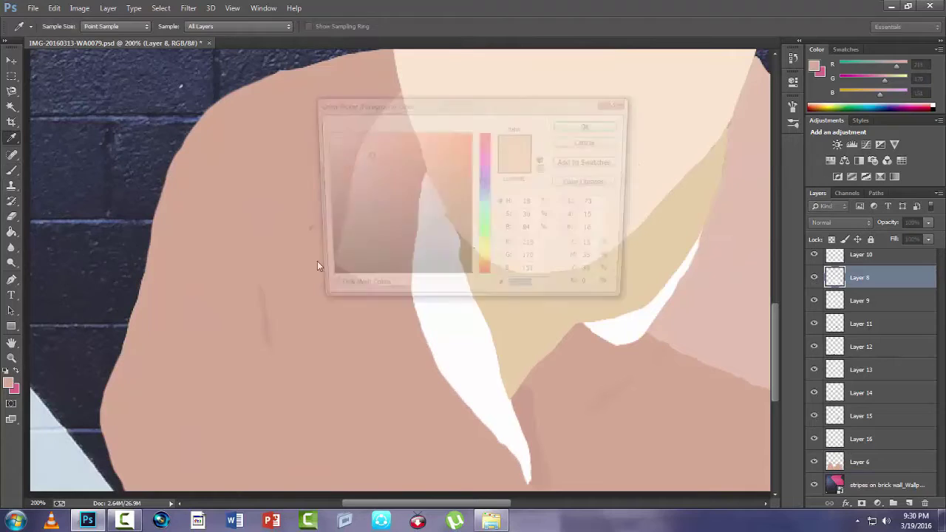
pyautogui.click(476, 350)
pyautogui.press('Return')
pyautogui.click(865, 257)
# - Identify the neck layer by toggling Layer 5, select it and clean up the neck's edge with the eraser
pyautogui.moveTo(942, 364); pyautogui.dragTo(941, 287)
pyautogui.click(813, 339)
pyautogui.click(813, 339)
pyautogui.click(862, 337)
pyautogui.press('e')
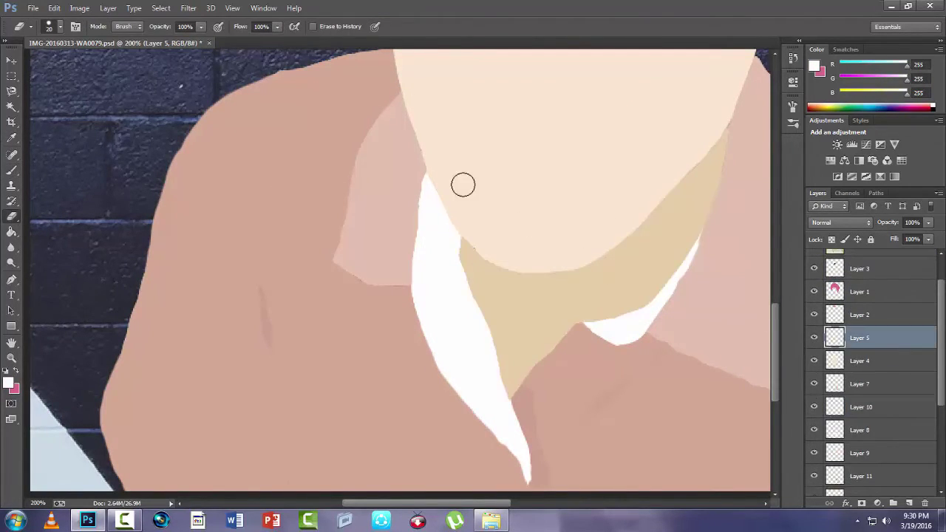
# - Sample the neck's tan (232, 205, 168) and fill the thin gap between face and right collar on Layer 4 with a size 1 brush
pyautogui.click(11, 170)
pyautogui.keyDown('alt'); pyautogui.click(716, 153); pyautogui.keyUp('alt')
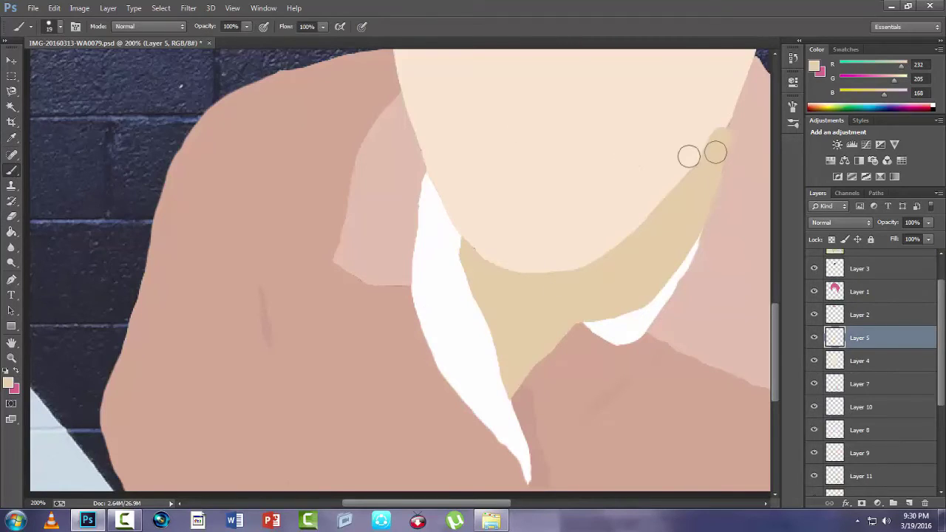
pyautogui.click(861, 361)
pyautogui.rightClick(686, 204)
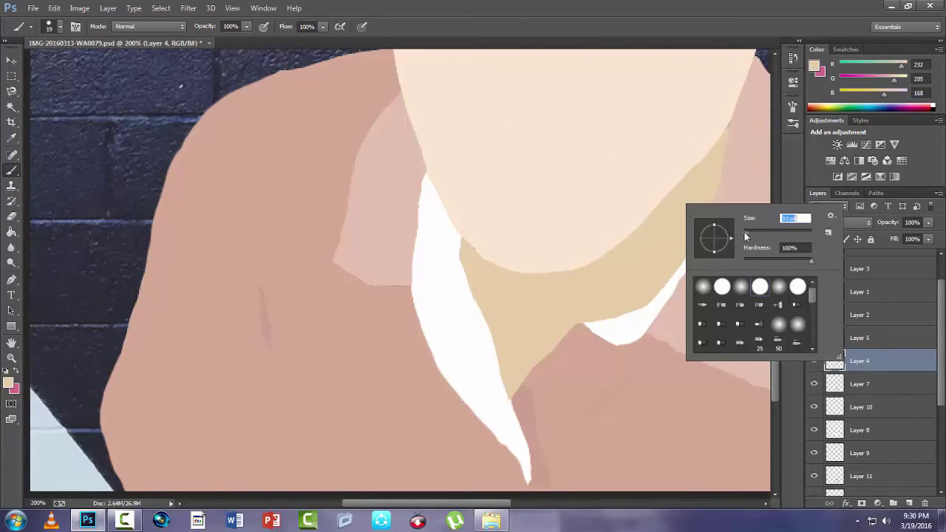
pyautogui.press('z')
pyautogui.click(729, 130)
pyautogui.press('b')
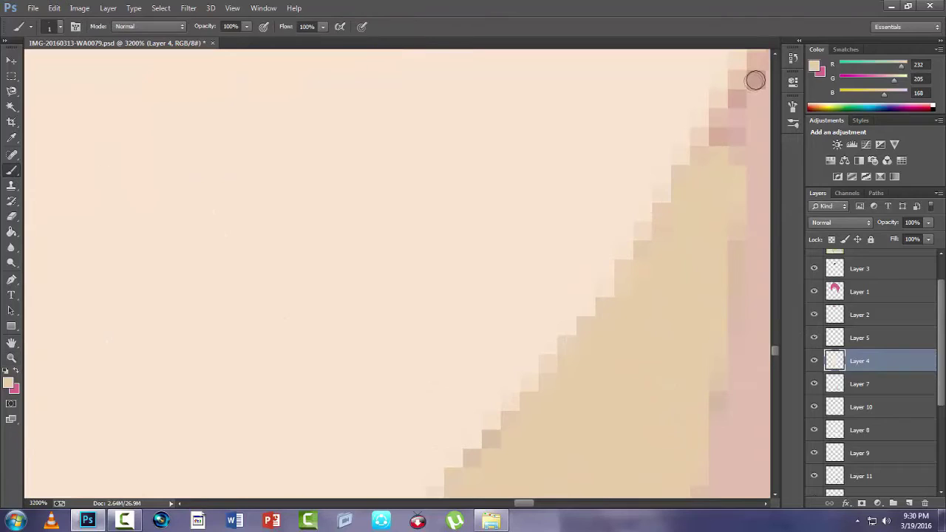
pyautogui.moveTo(718, 132)
pyautogui.mouseDown()
pyautogui.moveTo(736, 150)
pyautogui.moveTo(696, 170)
pyautogui.mouseUp()
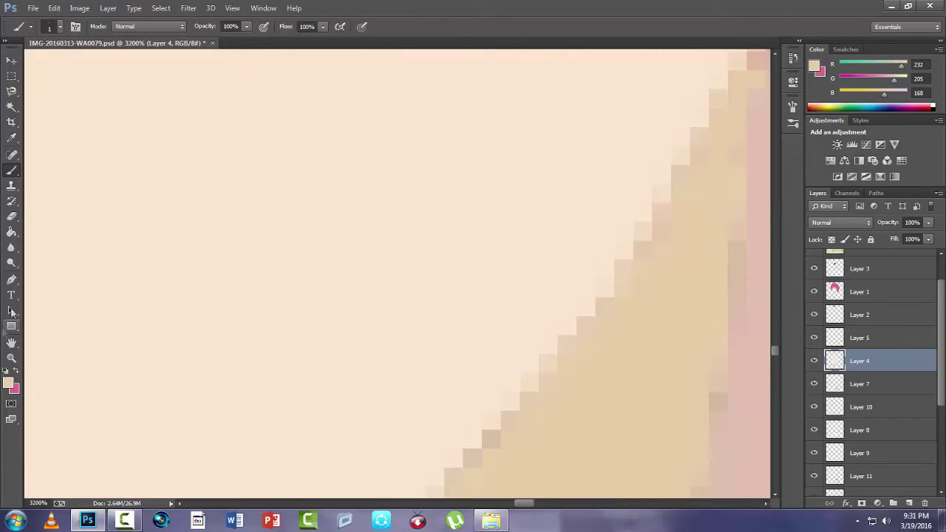
pyautogui.press('z')
pyautogui.hotkey('ctrl', '0')
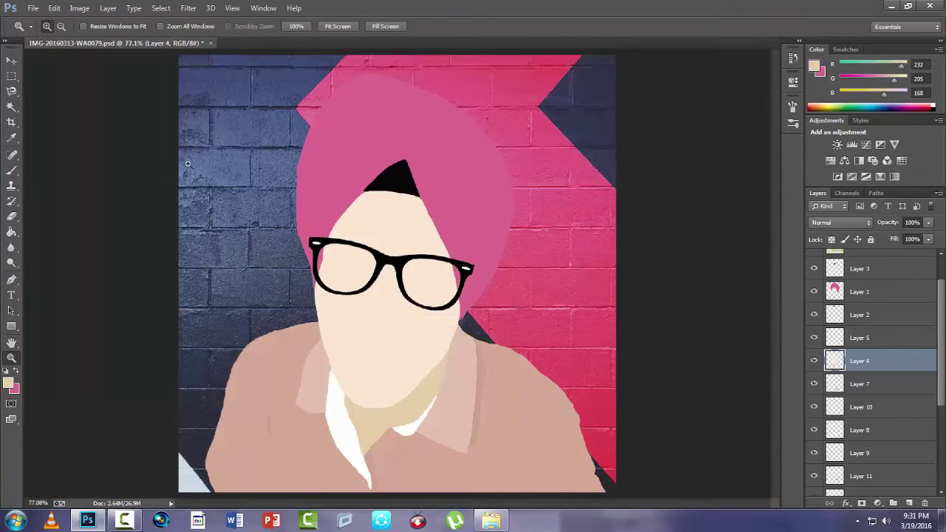
# - Move Layer 0 to the bottom of the layer stack and rasterize the stripes on brick wall layer
pyautogui.scroll(-6, 893, 444)
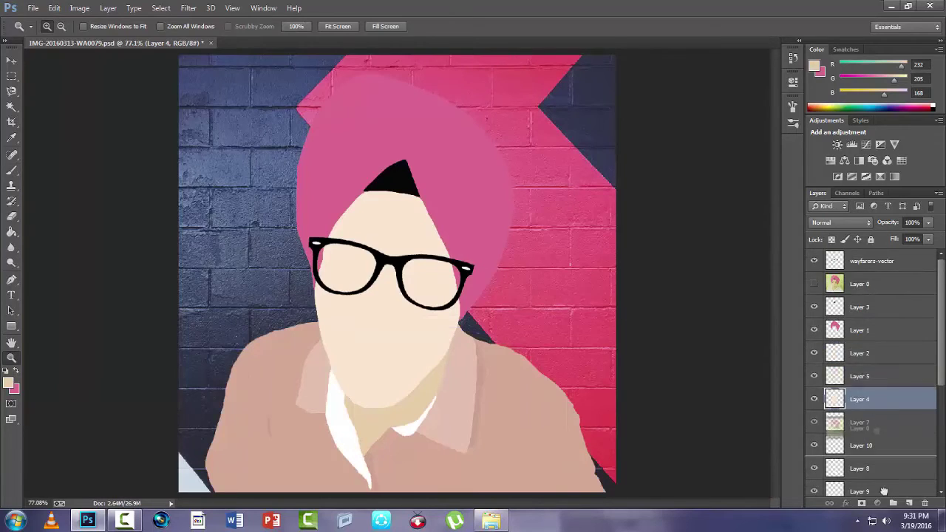
pyautogui.rightClick(860, 465)
pyautogui.press('Escape')
pyautogui.rightClick(862, 470)
pyautogui.click(769, 159)
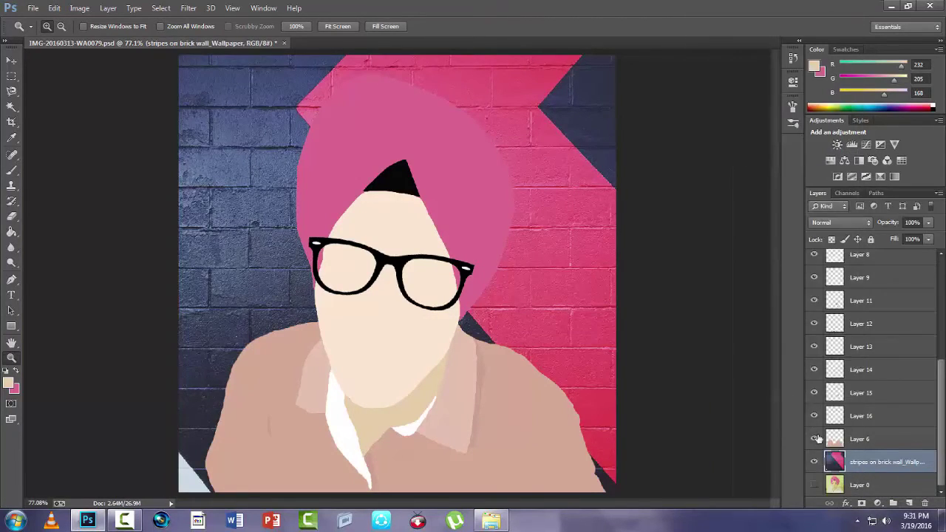
# - Show Layer 0 and toggle the brick wallpaper layer to compare both backgrounds, ending with the wallpaper hidden
pyautogui.rightClick(835, 466)
pyautogui.click(819, 485)
pyautogui.click(125, 521)
pyautogui.click(882, 485)
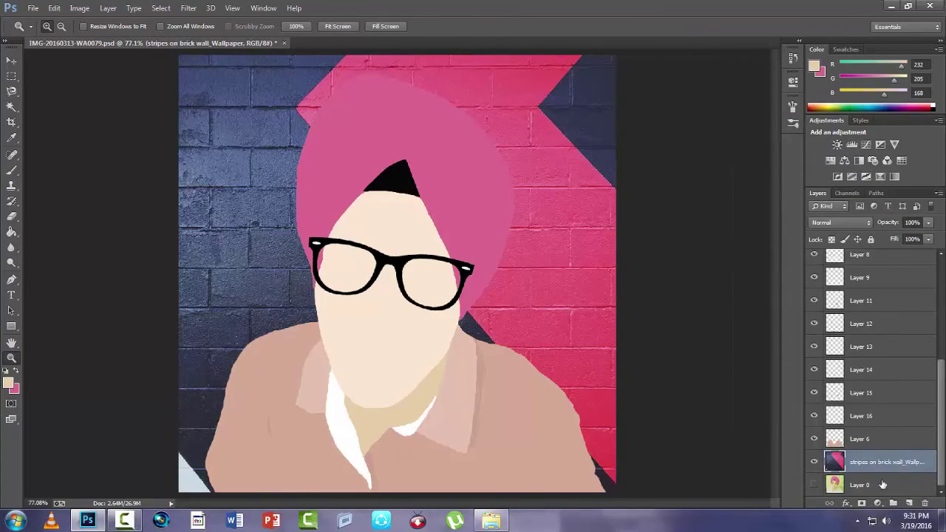
pyautogui.click(814, 485)
pyautogui.click(815, 463)
pyautogui.click(815, 462)
pyautogui.click(814, 462)
pyautogui.click(814, 463)
pyautogui.click(815, 462)
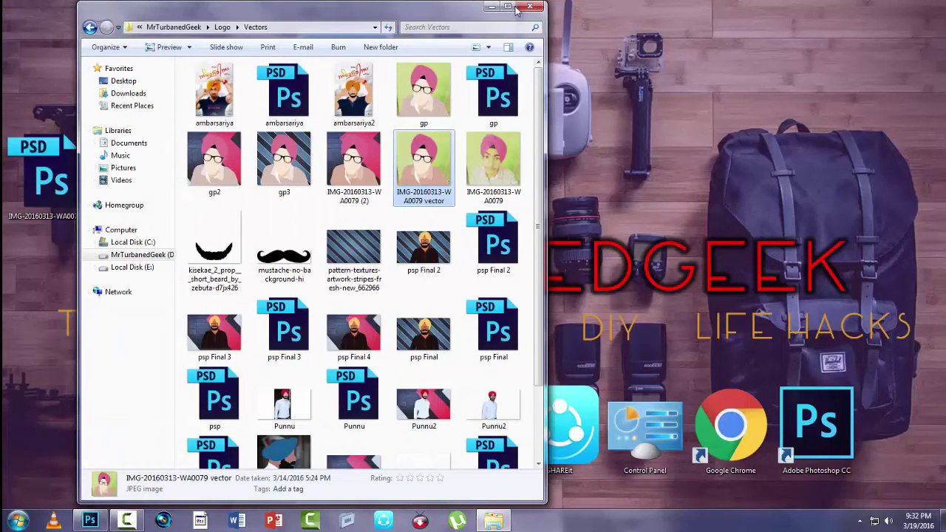
# - Close the Vectors folder window and quit Photoshop, saving the changes to IMG-20160313-WA0079.psd
pyautogui.click(528, 7)
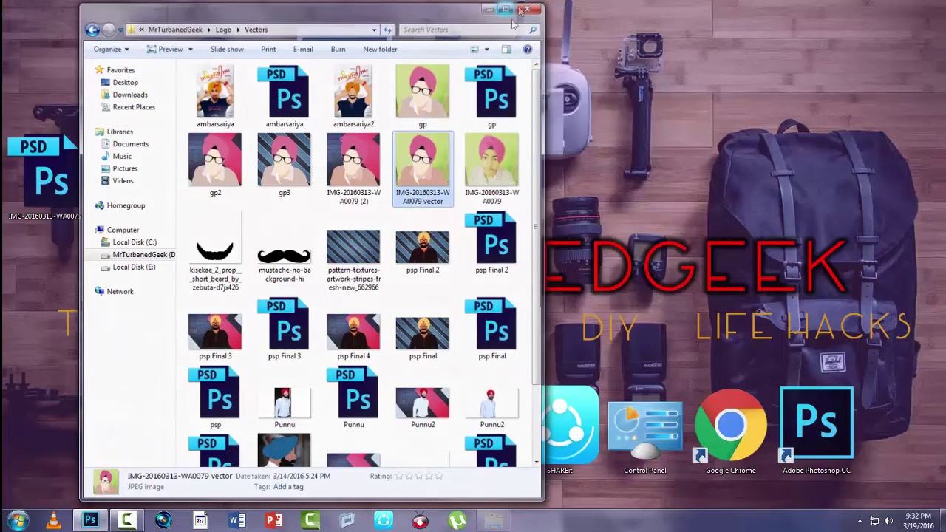
pyautogui.rightClick(82, 522)
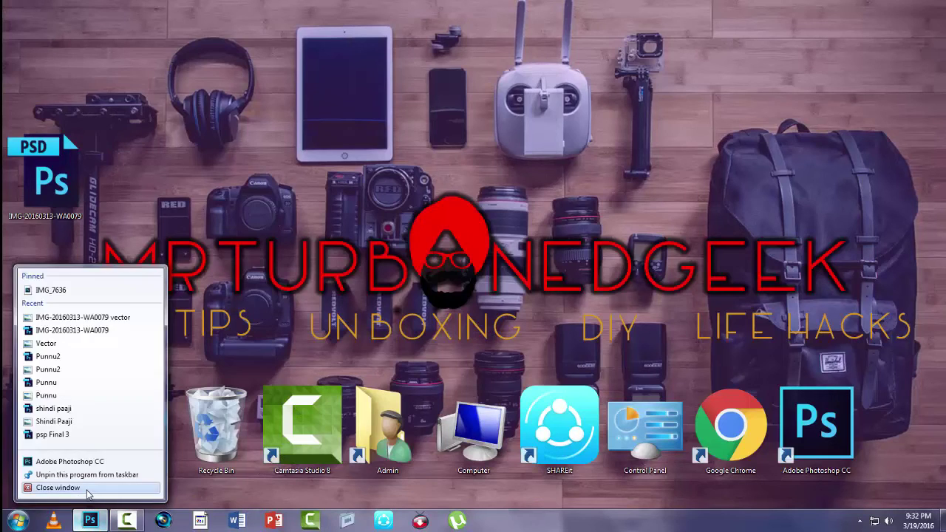
pyautogui.click(52, 506)
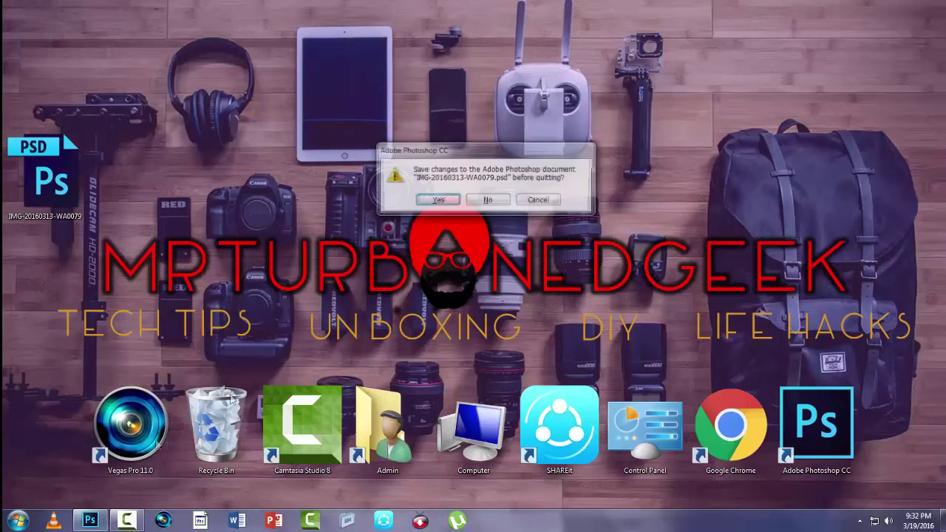
pyautogui.click(443, 201)
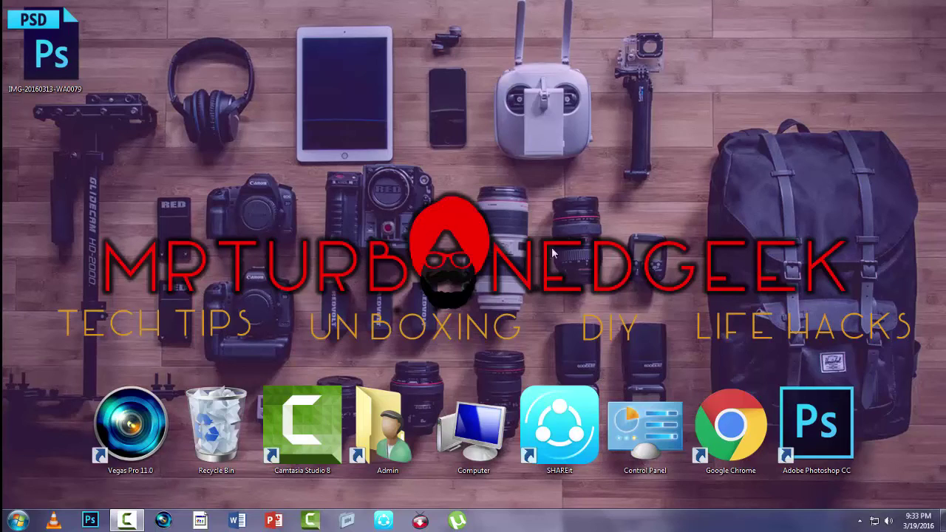
pyautogui.click(126, 520)
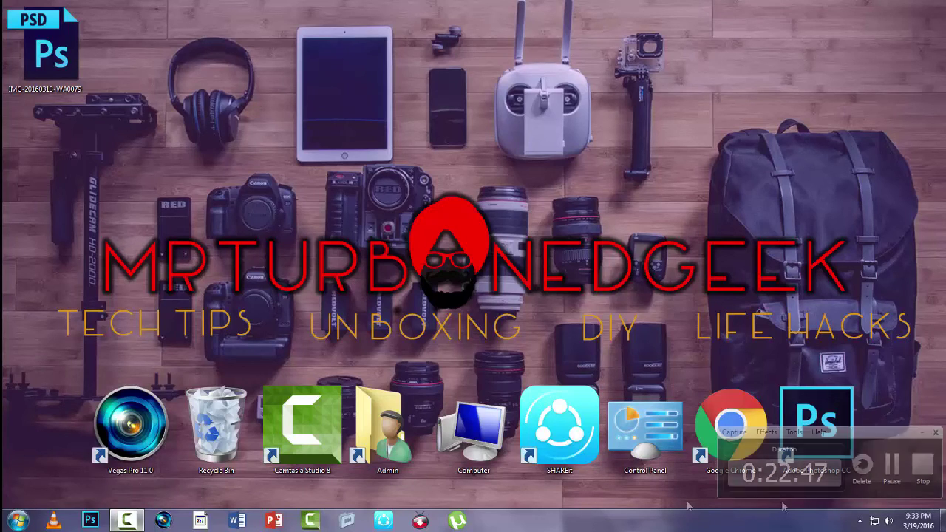